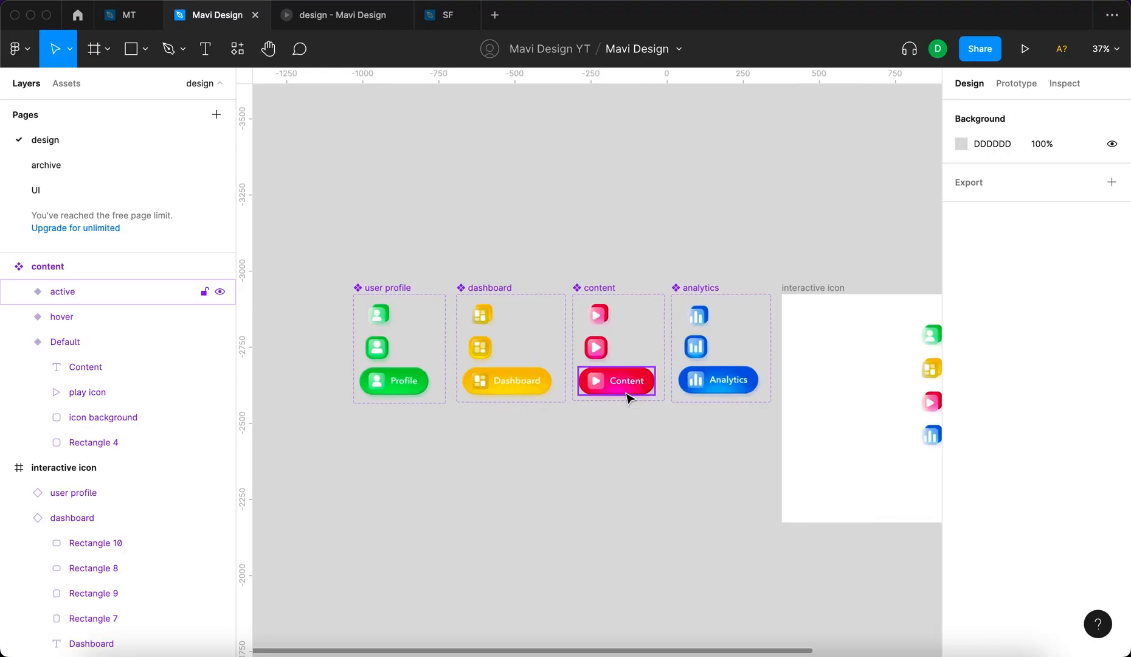
click(401, 389)
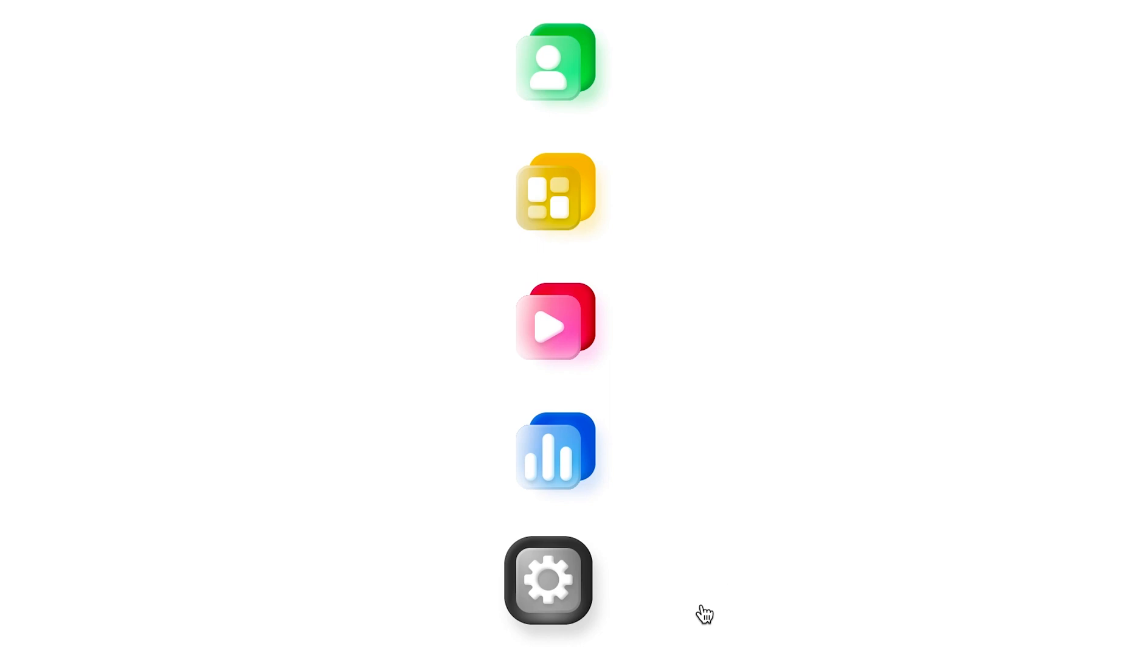
click(702, 605)
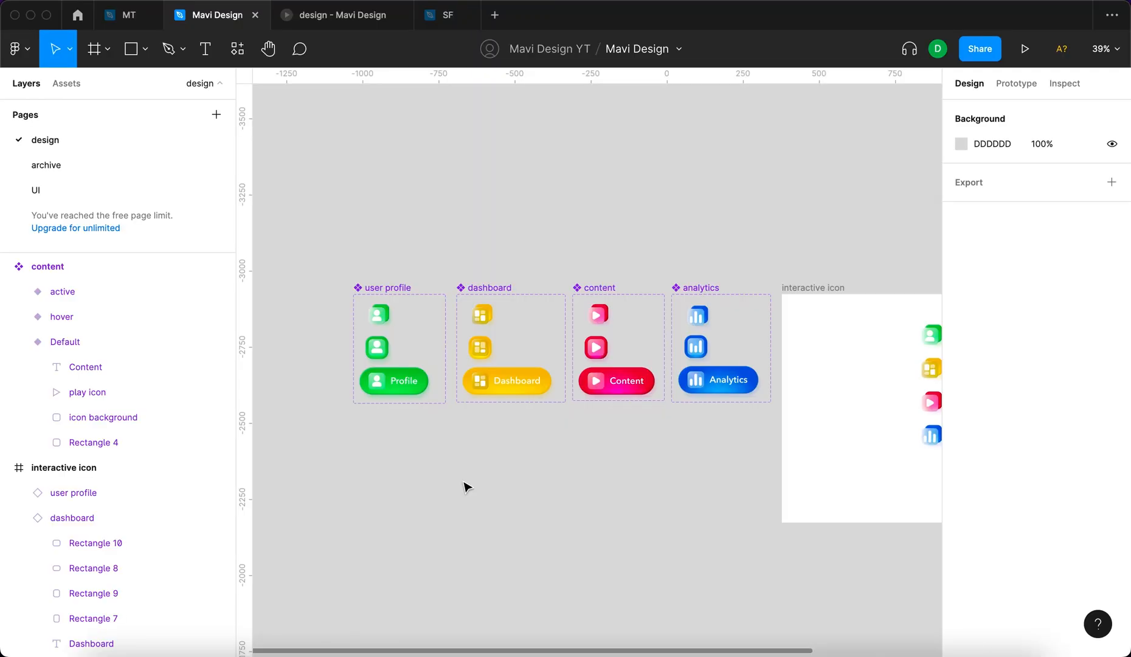
scroll(465, 485, down, 5)
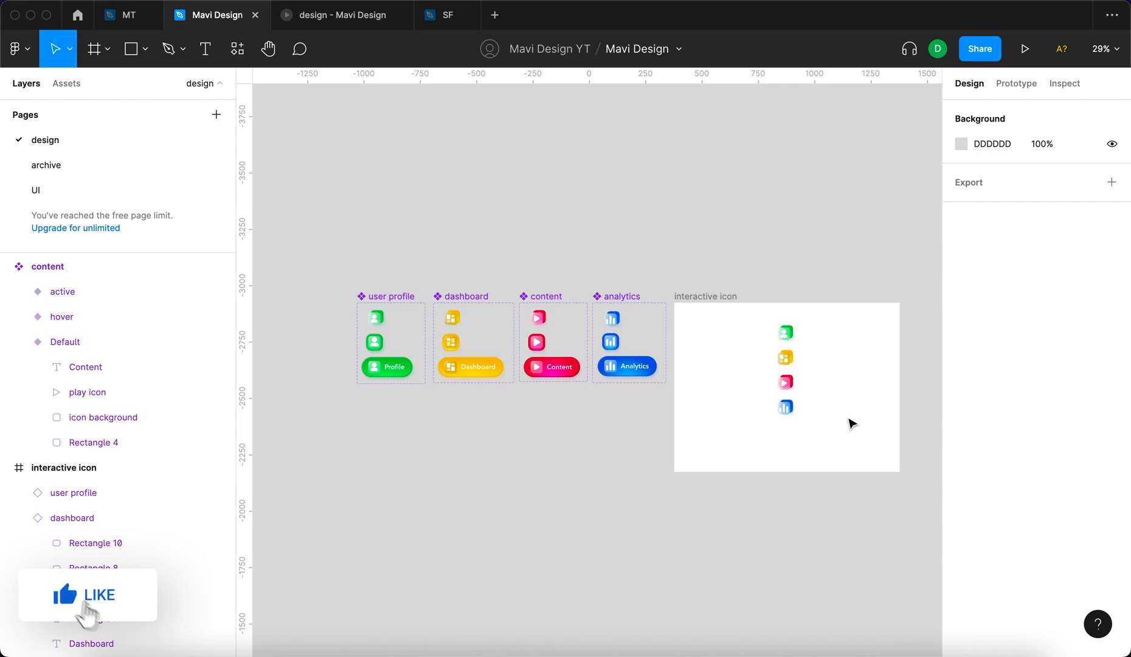
scroll(626, 247, up, 2)
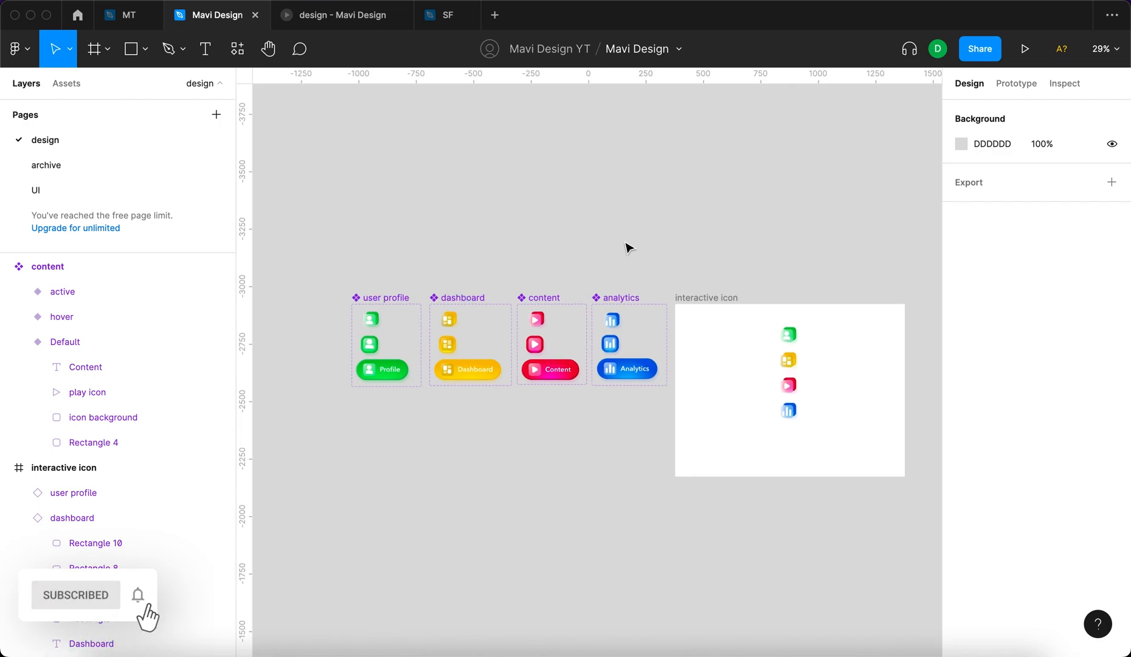
scroll(626, 247, up, 2)
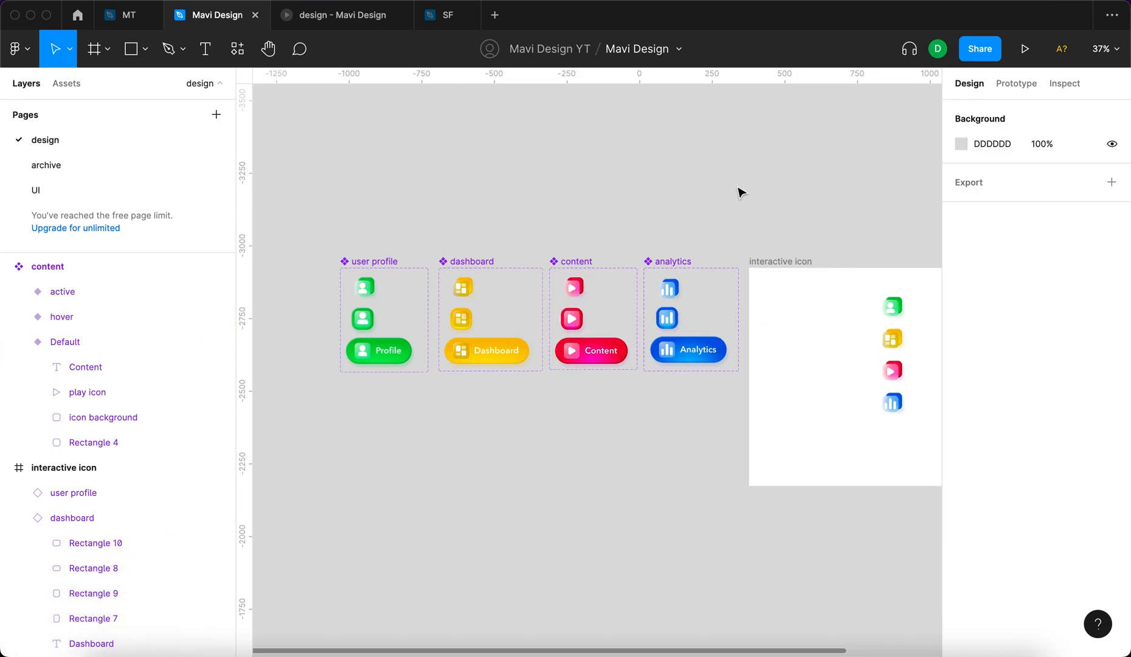
click(834, 196)
scroll(779, 231, up, 1)
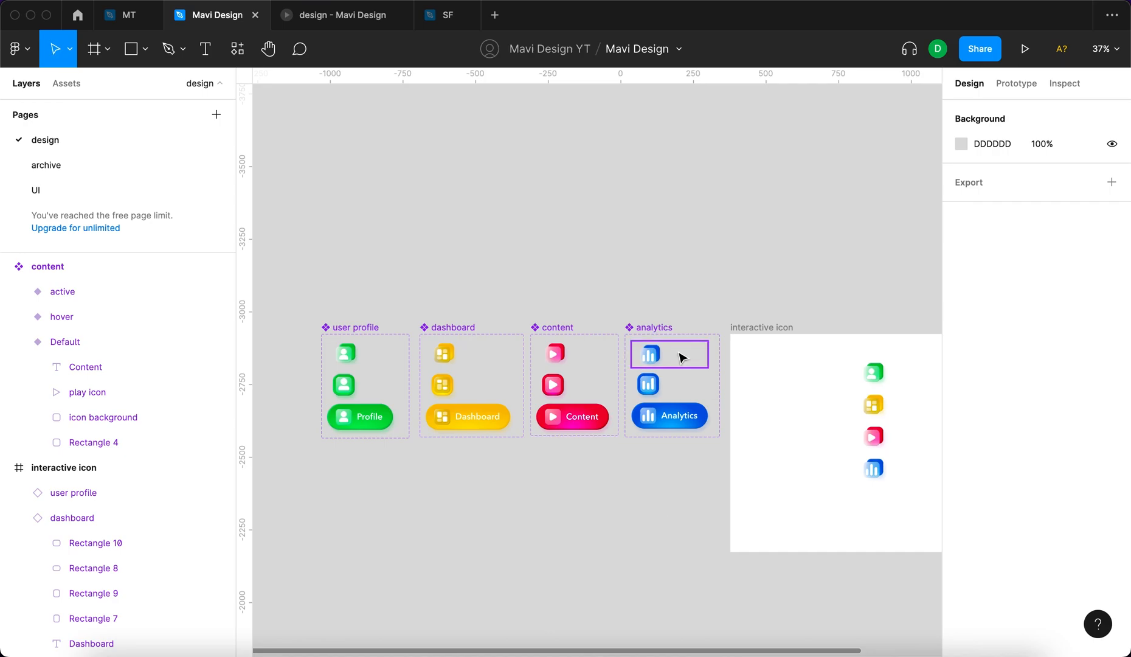
Place a copy of the default analytics variant above the analytics component set
scroll(678, 353, up, 5)
click(657, 334)
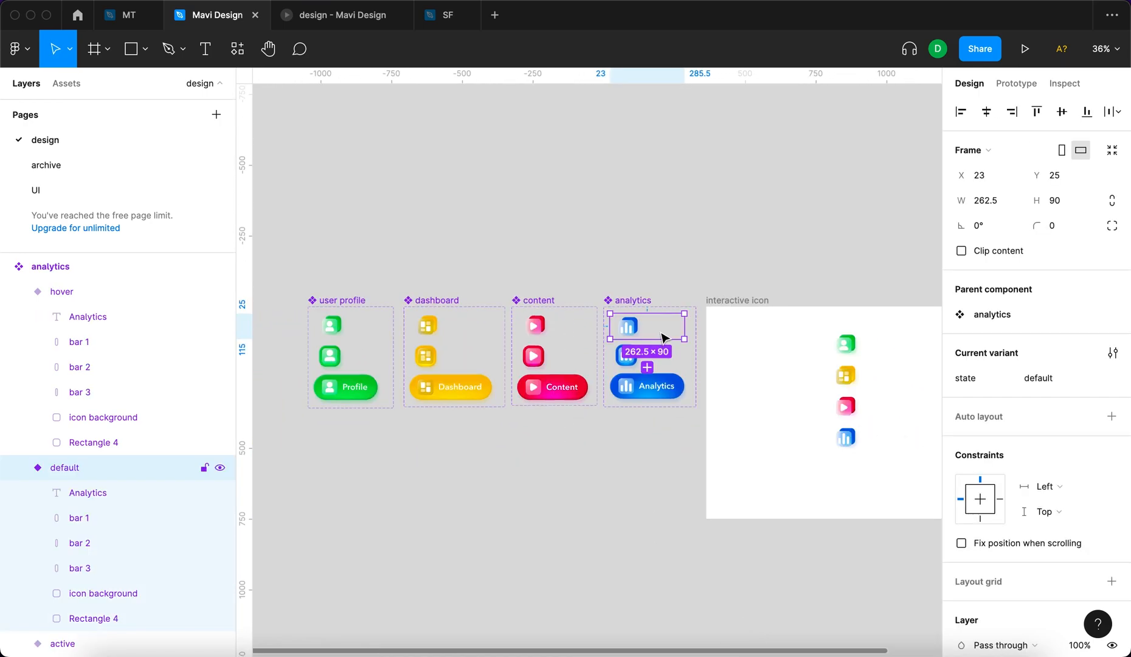
drag(659, 320, 638, 210)
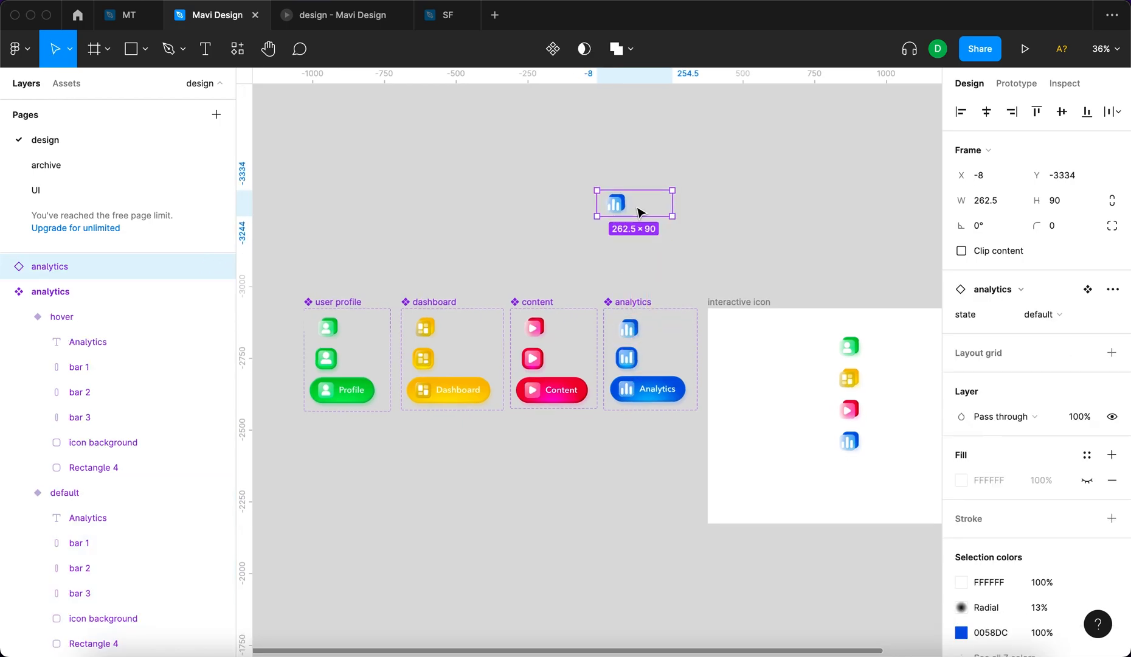
Detach the copied analytics icon from its component and rename the frame as settings
scroll(637, 213, up, 5)
scroll(637, 214, up, 2)
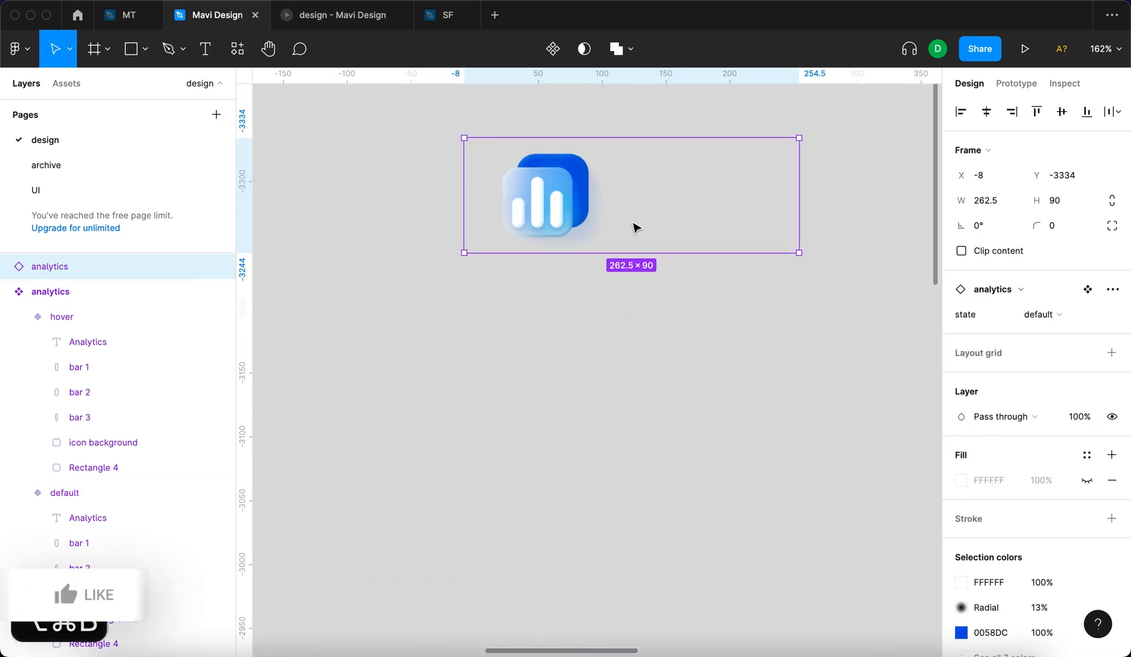
key(alt+super+b)
click(633, 227)
double_click(493, 132)
text(settings)
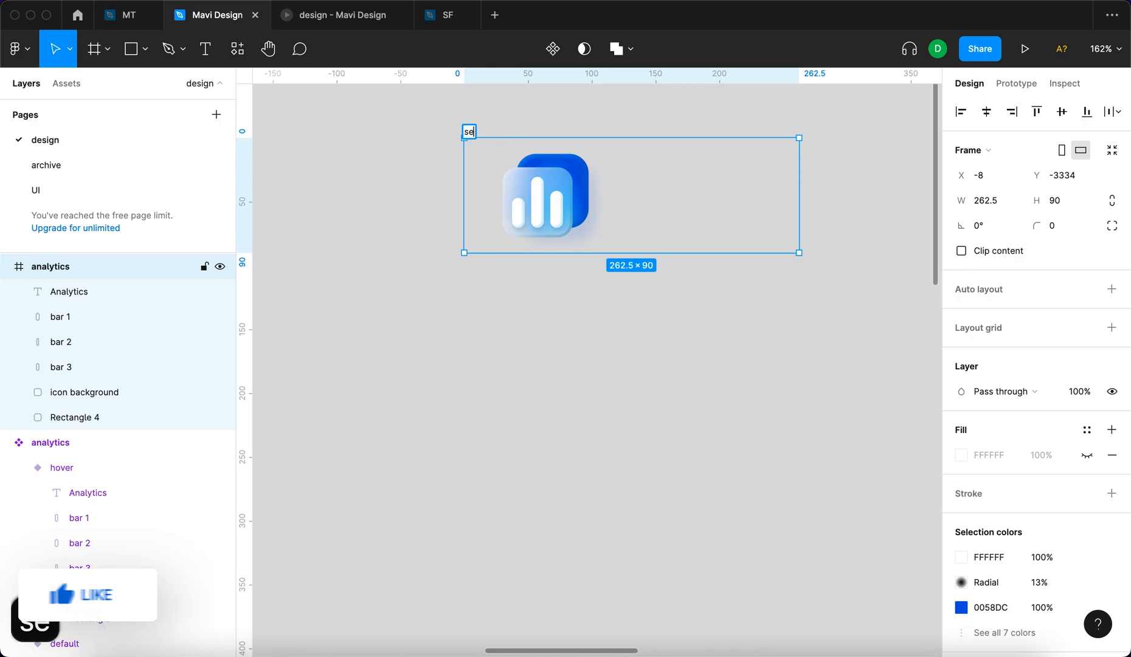
click(618, 290)
scroll(619, 290, up, 2)
scroll(618, 290, right, 1)
click(481, 171)
scroll(596, 234, down, 2)
scroll(596, 235, down, 3)
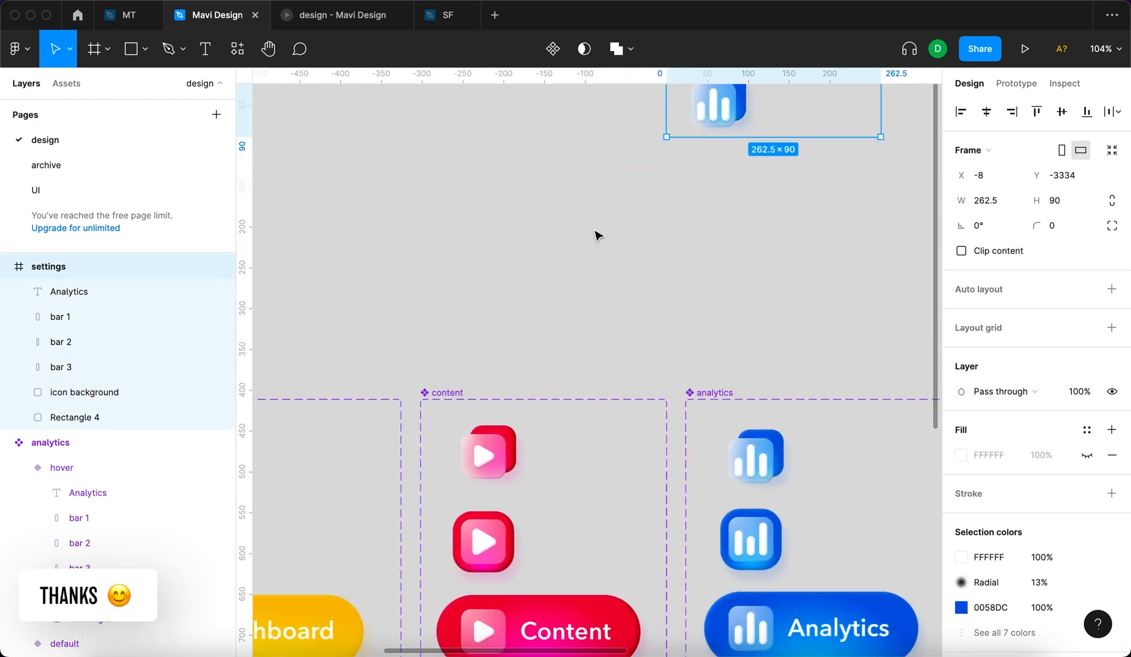
scroll(596, 235, down, 5)
scroll(598, 232, up, 1)
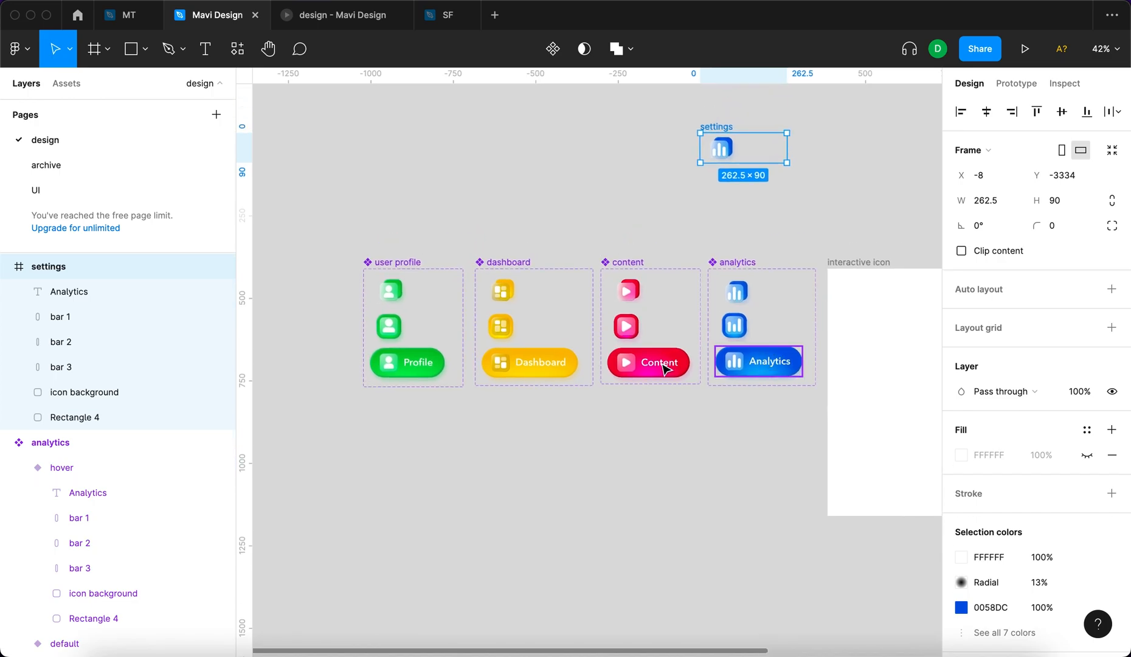
click(579, 173)
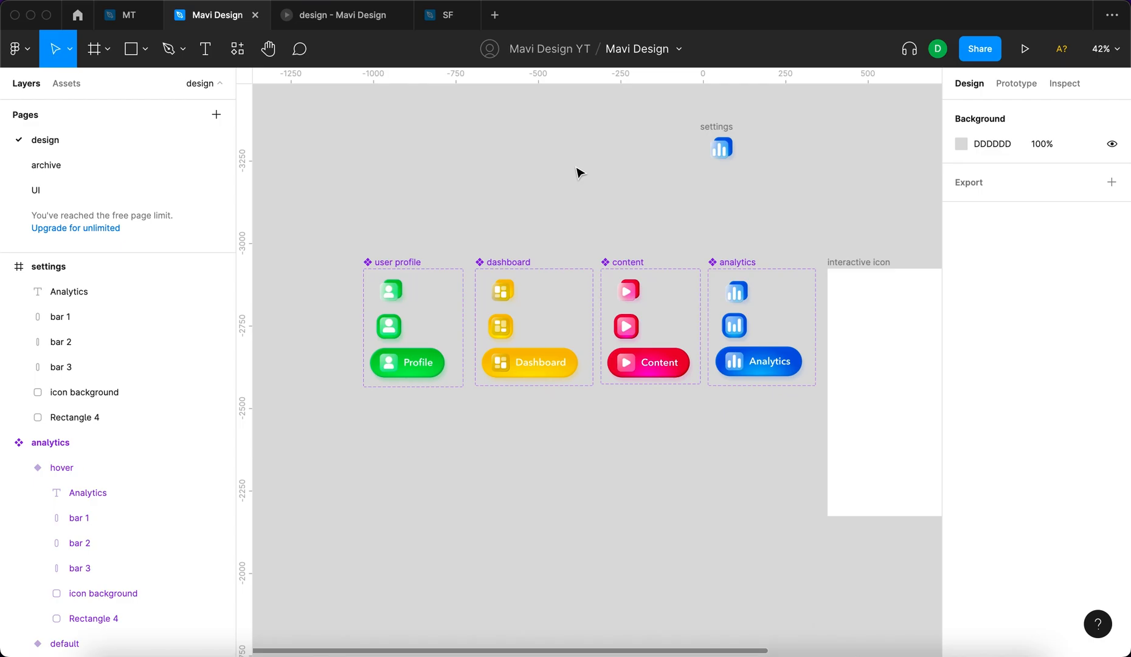
Darken the solid fill of the settings icon's back square to 00337E
scroll(757, 140, up, 15)
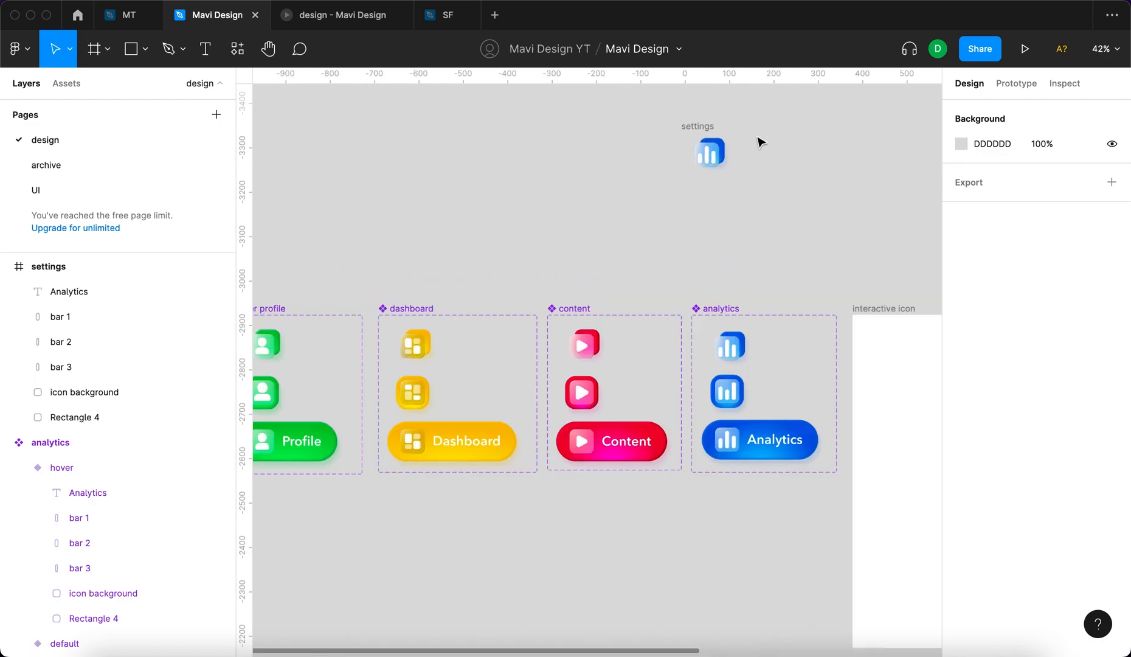
scroll(526, 236, left, 5)
scroll(526, 236, down, 3)
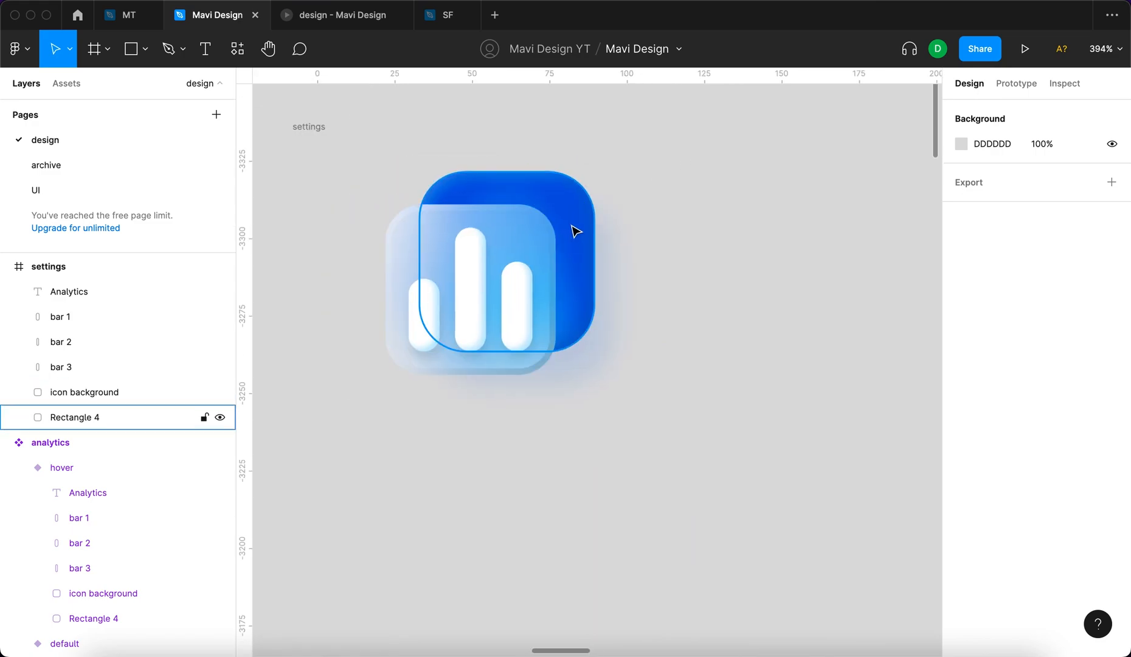
click(578, 231)
click(961, 479)
drag(921, 330, 945, 359)
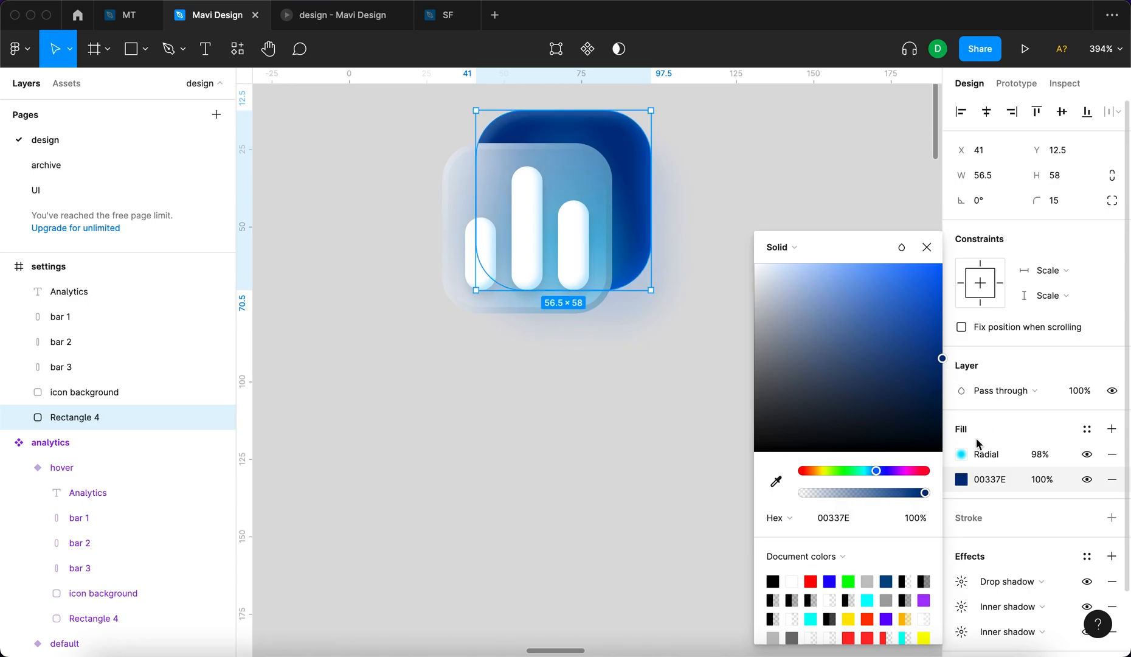
Change both colour stops of the back square's radial gradient fill to white
click(961, 454)
click(773, 226)
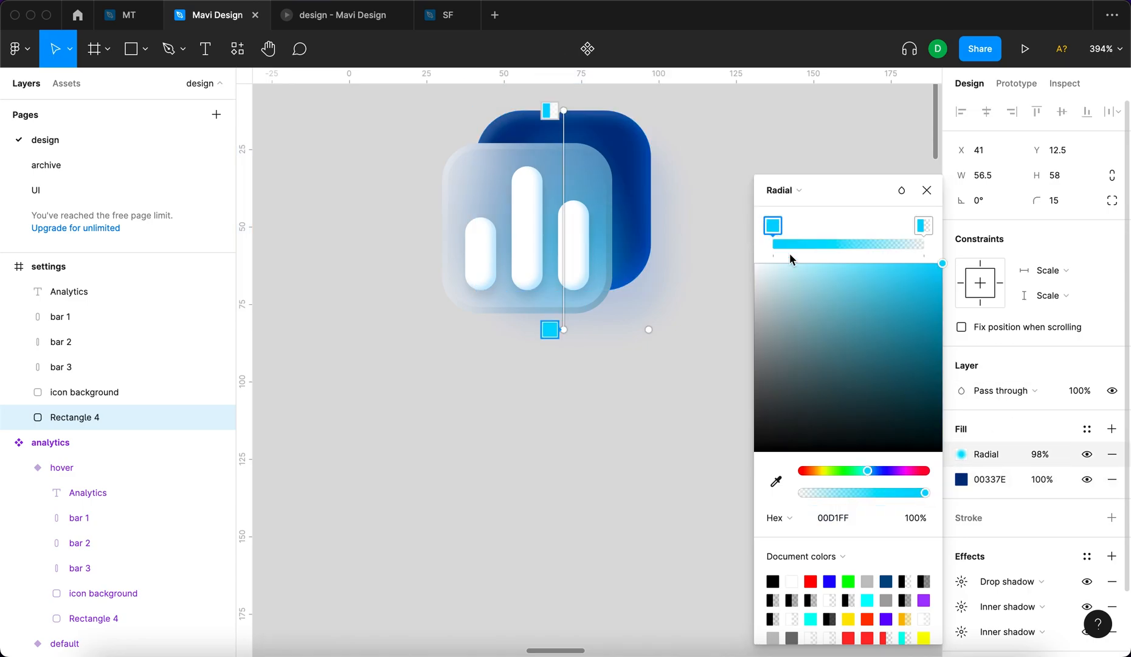
drag(764, 261, 745, 259)
click(921, 224)
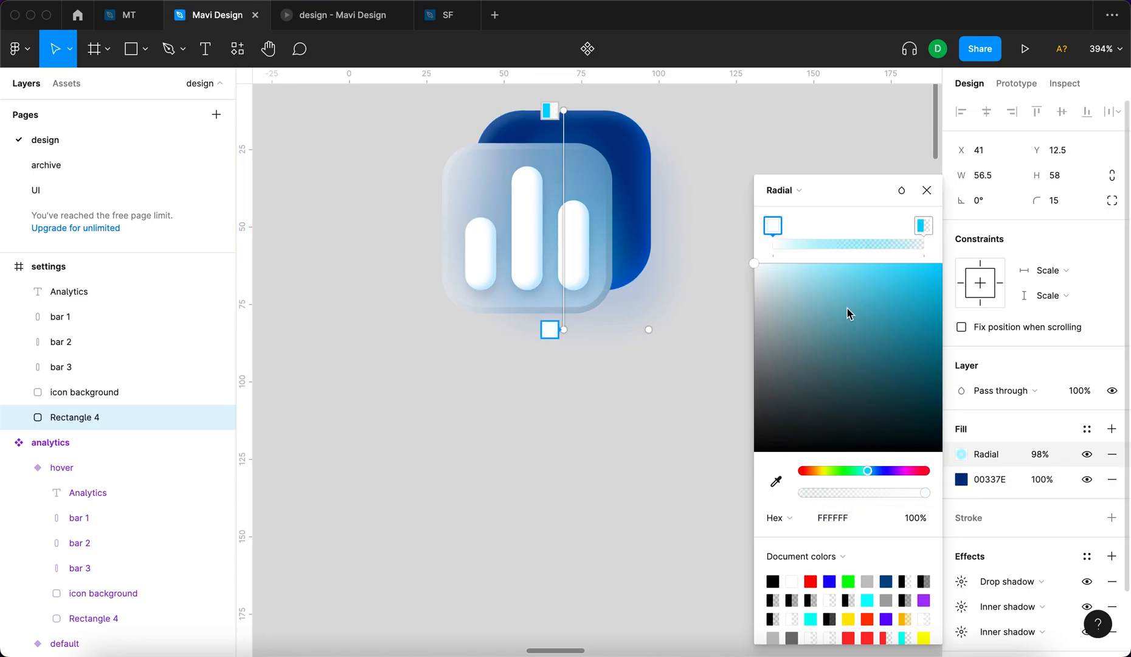
drag(814, 303, 746, 259)
Set the colour of the back square's first inner shadow to 0051CA
scroll(949, 547, down, 1)
click(961, 577)
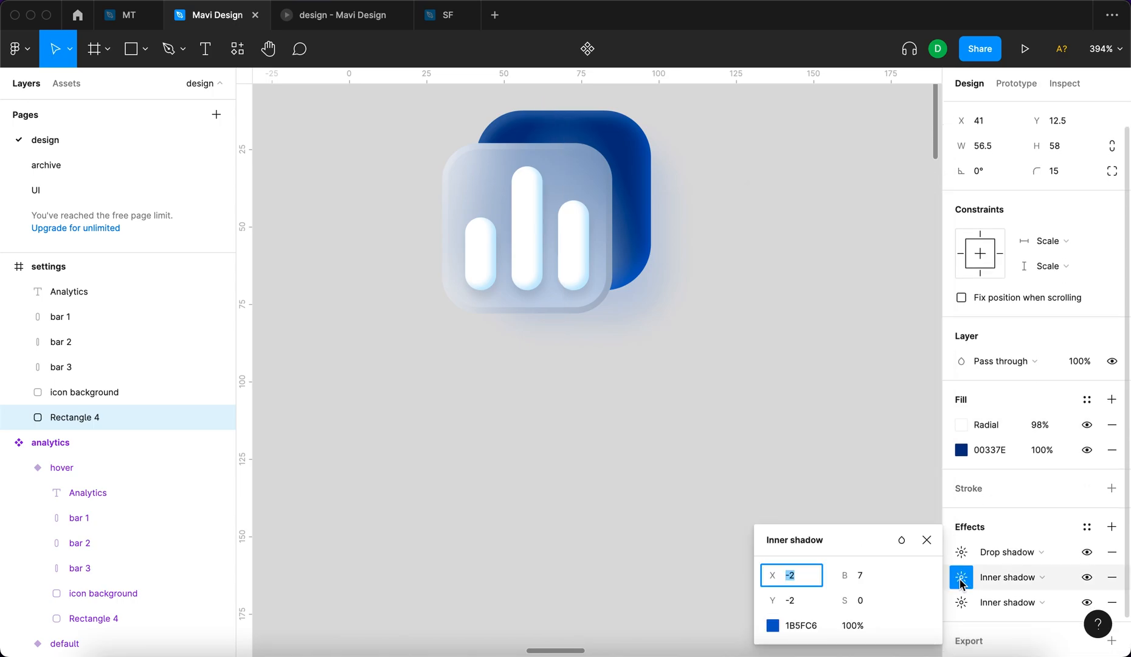
click(772, 625)
drag(730, 313, 753, 302)
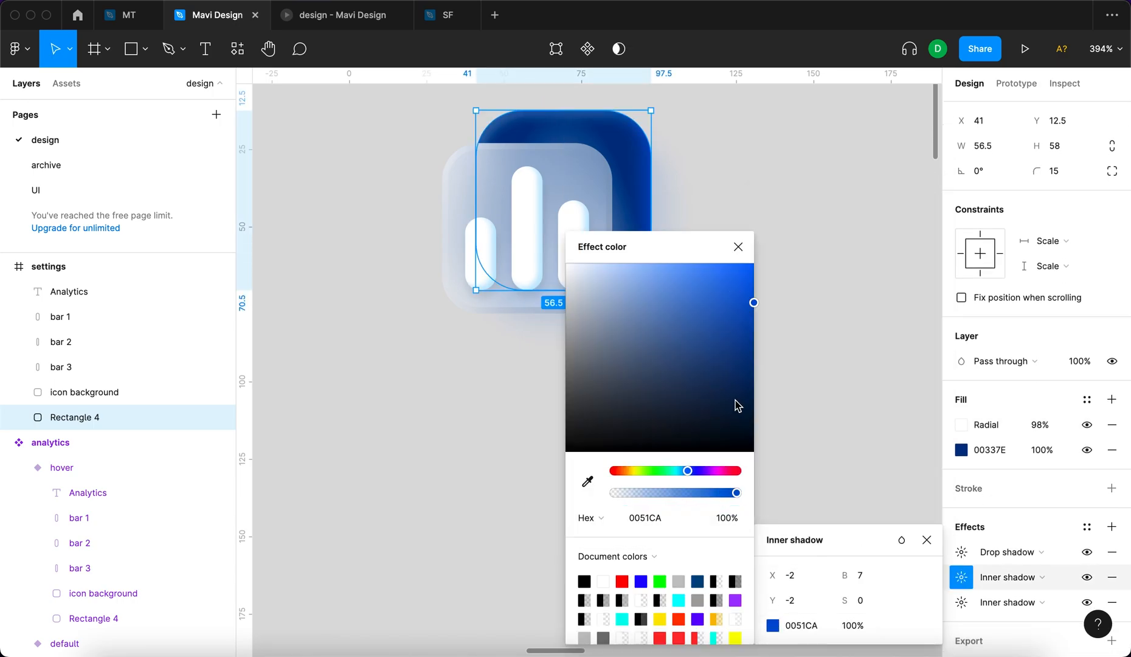
Set the back square's solid fill to dark grey 3C3C3C and recolour its inner shadows to neutral tones
click(961, 450)
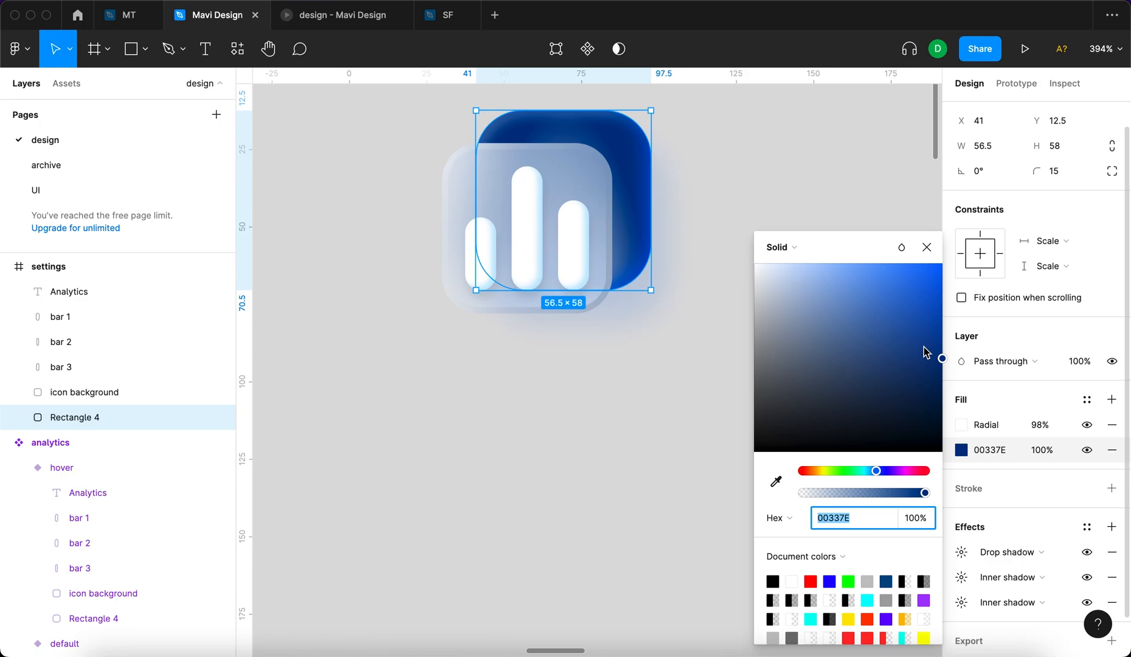
drag(910, 379, 544, 429)
click(961, 577)
click(776, 628)
click(961, 602)
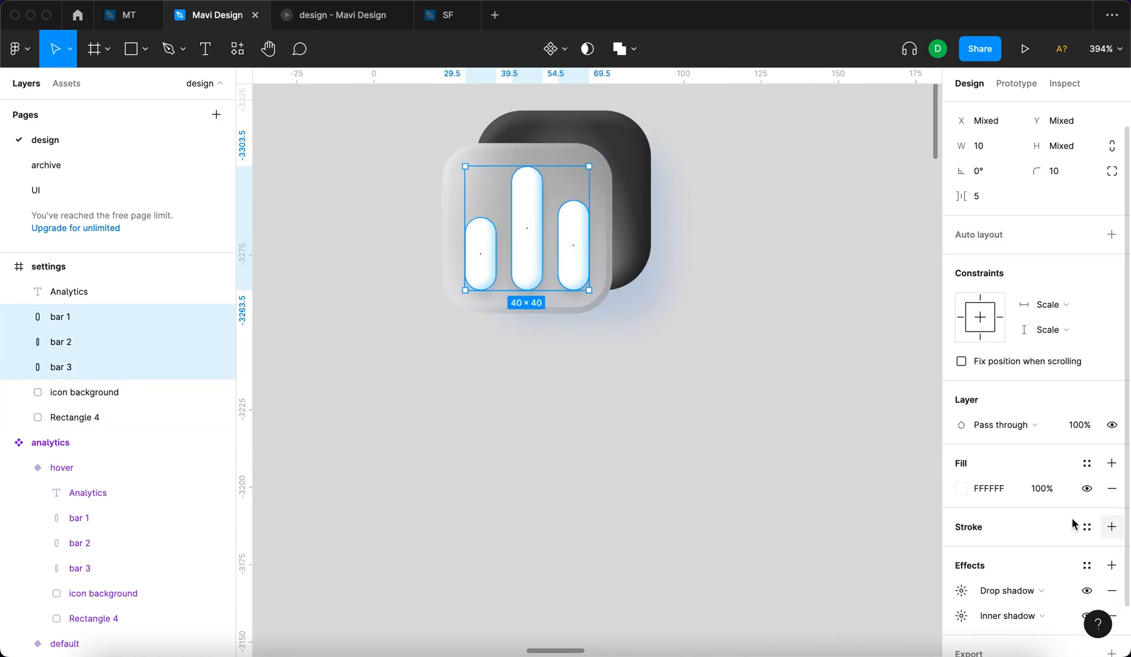
Change the inner shadow colour of the three white bars to a neutral dark grey
scroll(1066, 522, down, 2)
click(961, 559)
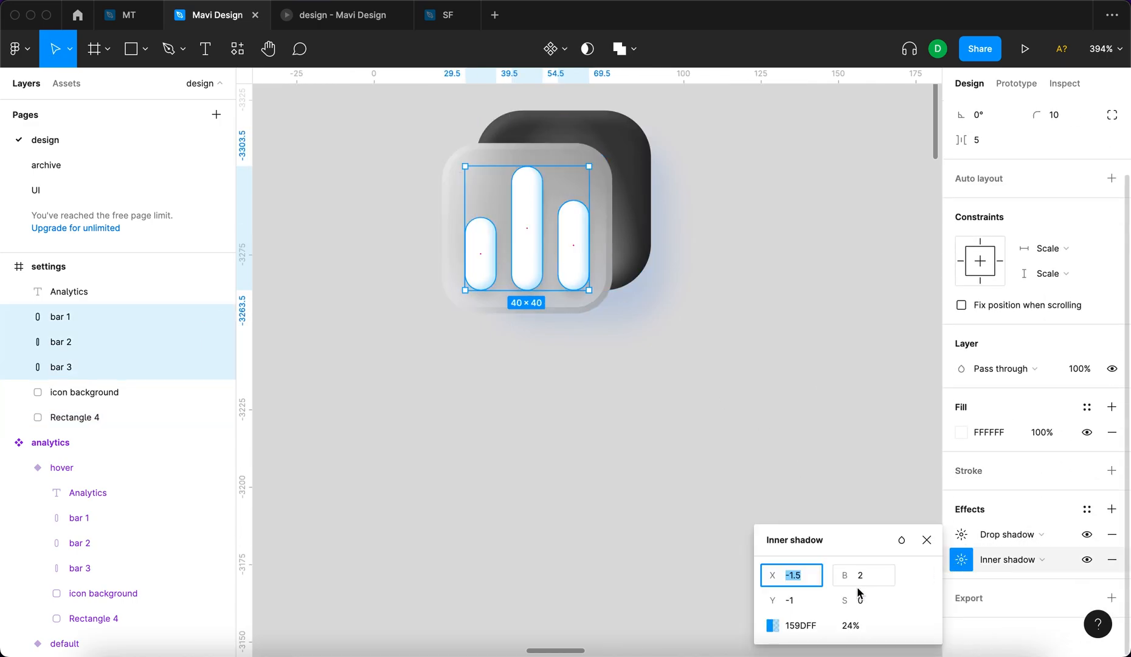
click(773, 631)
drag(684, 399, 545, 423)
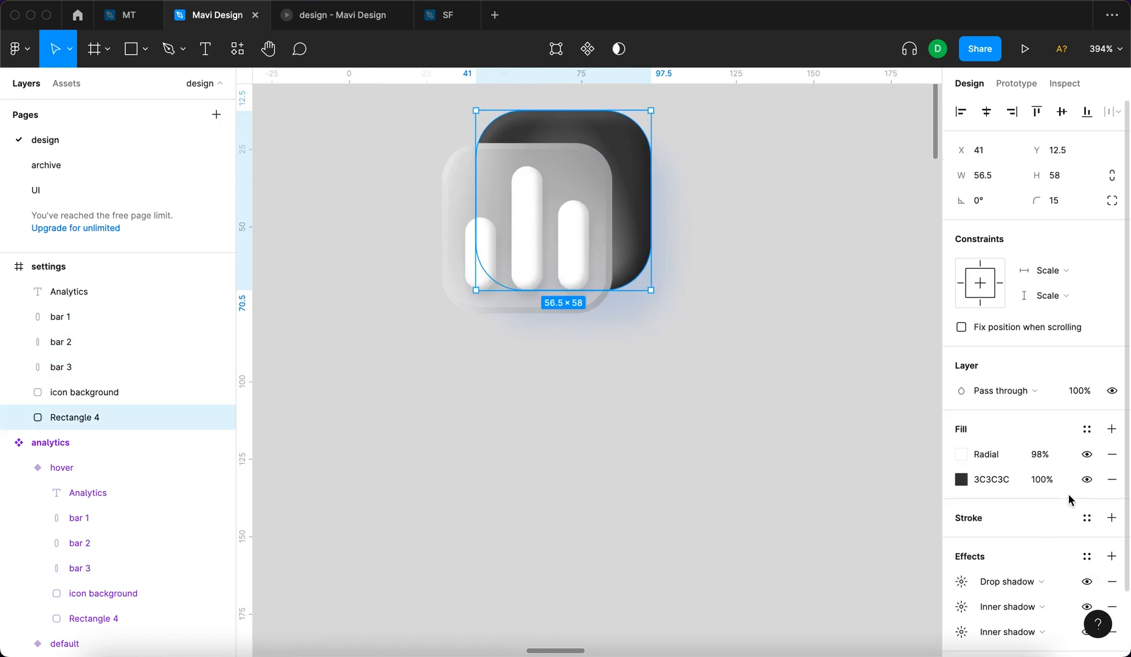
Lower the opacity of the back square's radial fill to 58%
click(1046, 453)
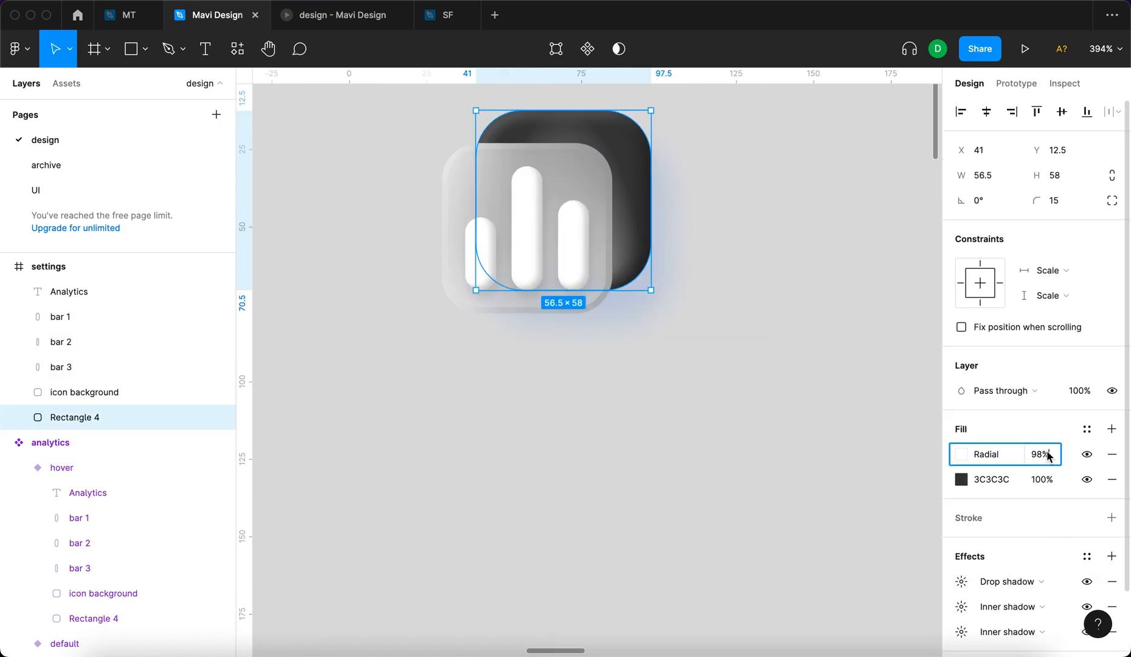
key(shift+Down)
key(shift+Down)
key(shift+Down)
key(shift+Down)
key(Return)
click(613, 522)
scroll(613, 523, down, 5)
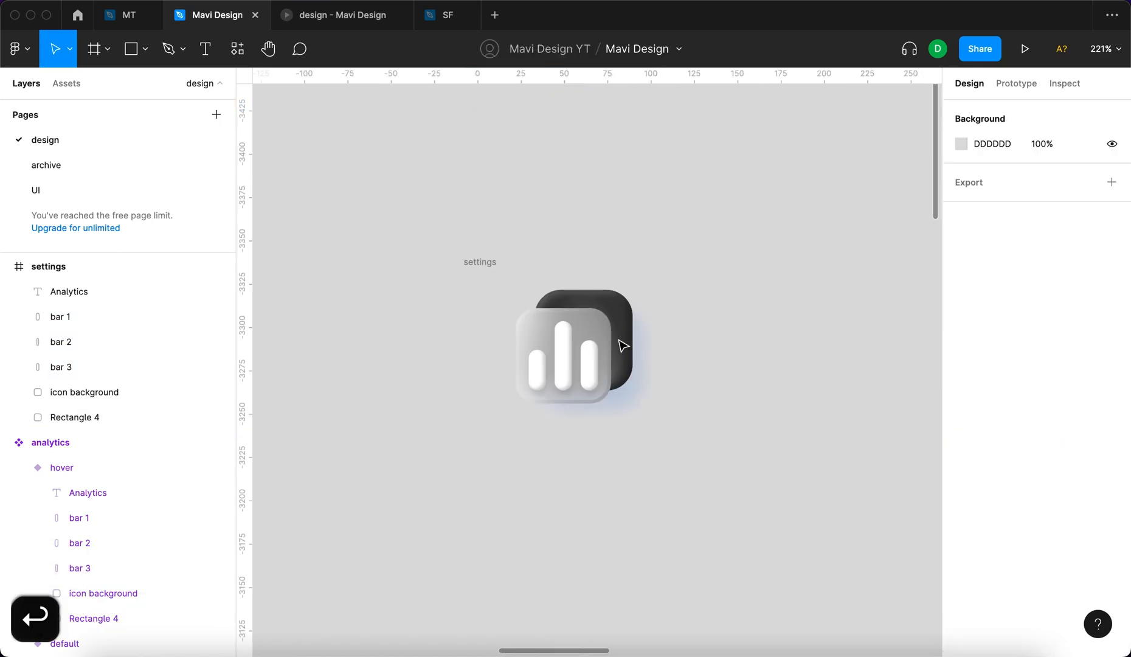
Set the back square's drop shadow colour to black, 000000
click(621, 346)
scroll(1070, 523, down, 2)
click(960, 509)
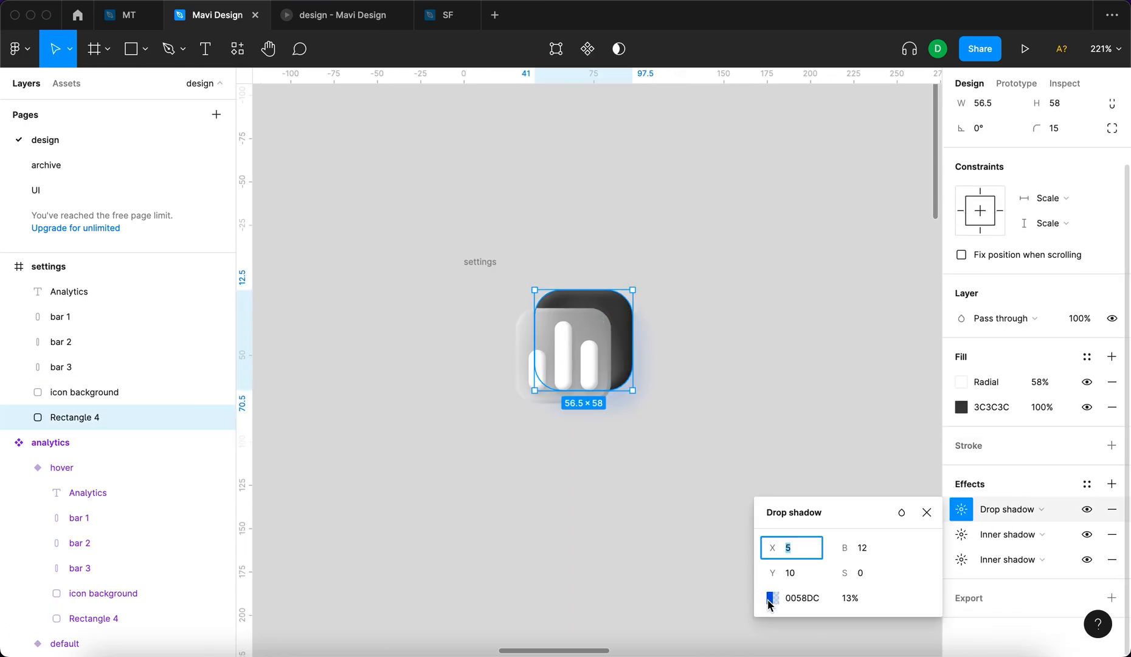
click(772, 598)
drag(593, 375, 512, 474)
scroll(543, 409, right, 3)
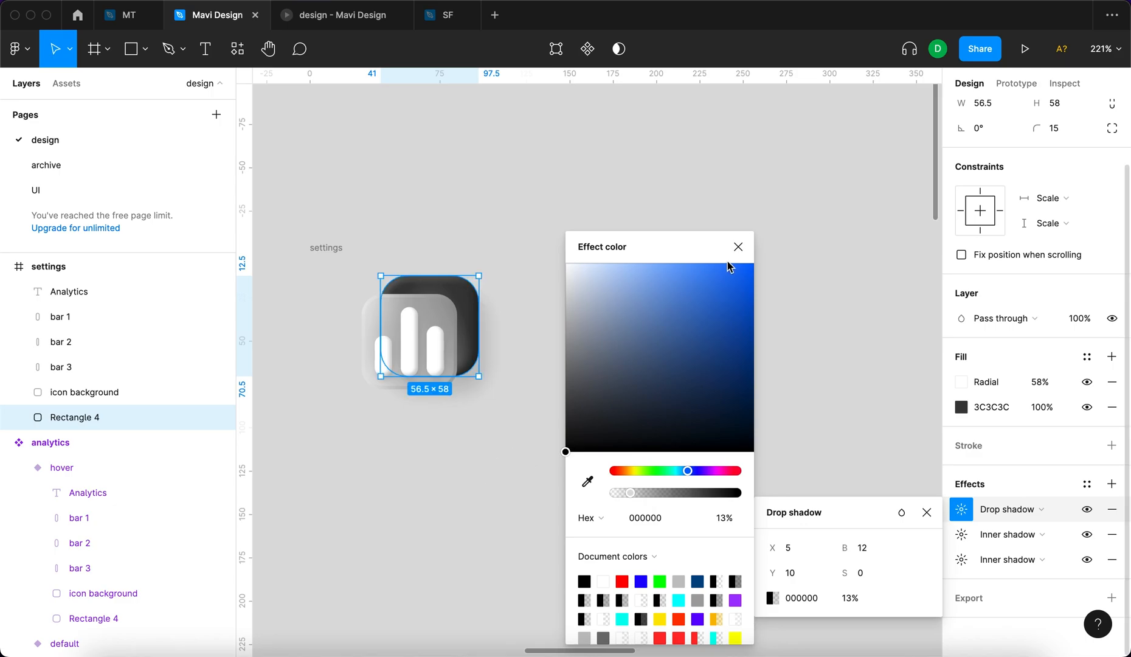
click(737, 247)
click(693, 396)
Set the opacity of the second radial stroke on the front glass square to 29%
scroll(684, 450, down, 5)
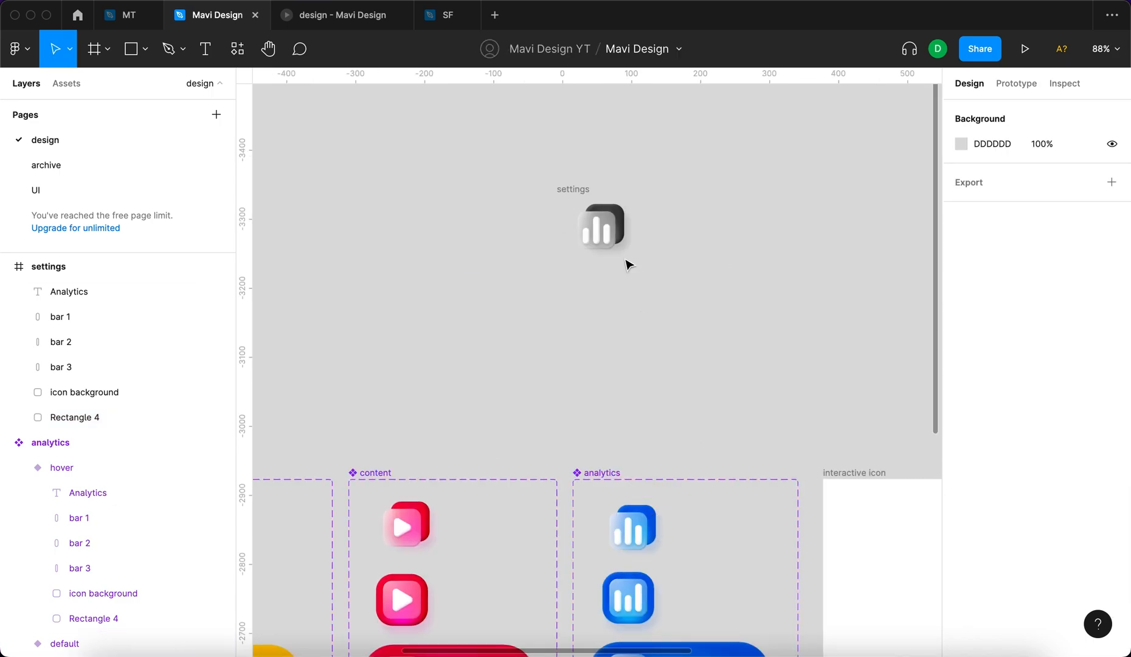
scroll(629, 265, up, 5)
scroll(629, 265, up, 2)
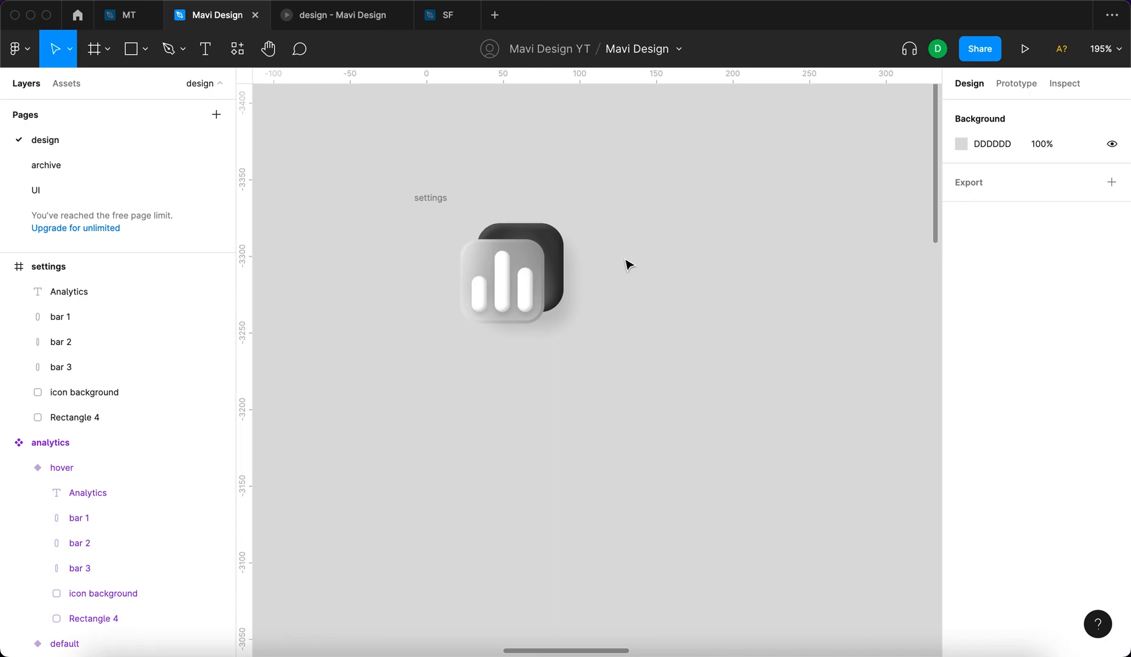
scroll(629, 264, down, 5)
scroll(587, 173, up, 4)
click(563, 184)
click(1049, 565)
key(shift+Up)
key(shift+Up)
key(shift+Down)
Try an opacity of 55% for the front glass square's radial fill
click(1045, 456)
key(shift+Up)
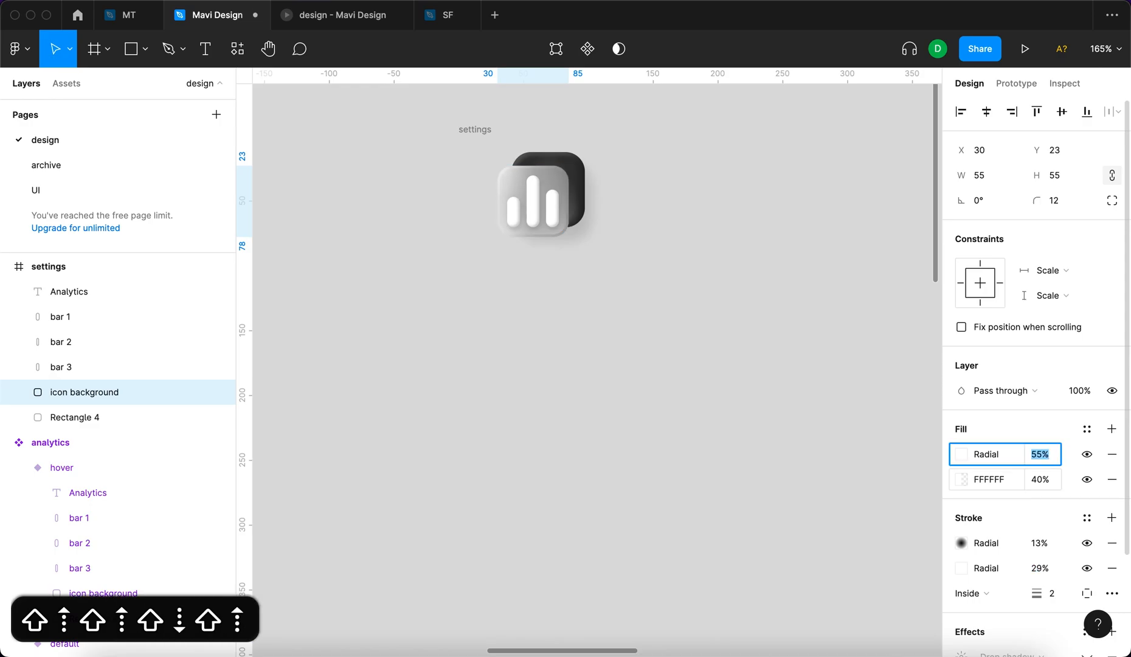
key(shift+Down)
key(shift+Up)
key(shift+Down)
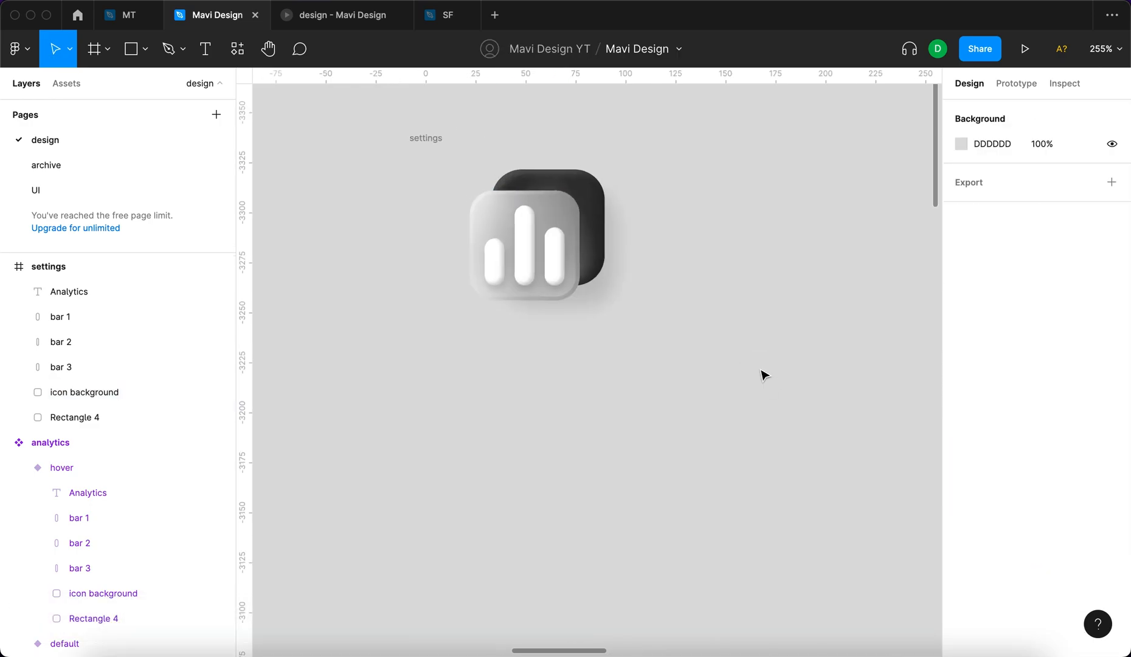
Draw a tall, narrow rectangle below the settings icon and shift it slightly sideways
scroll(761, 370, left, 1)
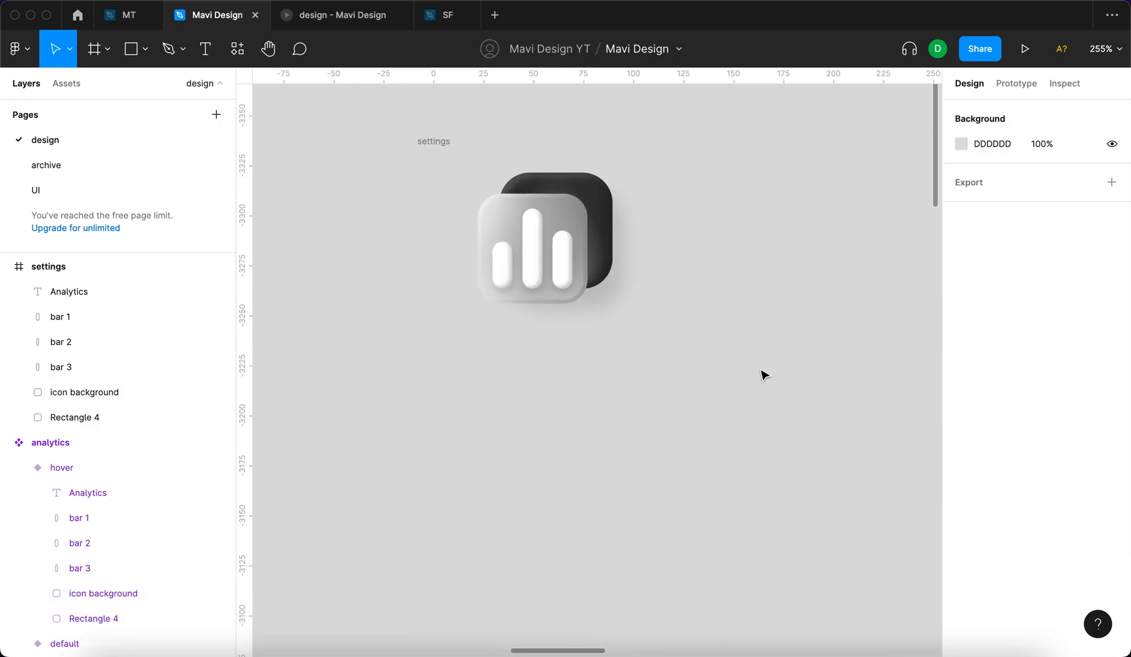
key(r)
mouse_move(490, 407)
mouse_down()
mouse_move(527, 450)
mouse_move(508, 490)
mouse_up()
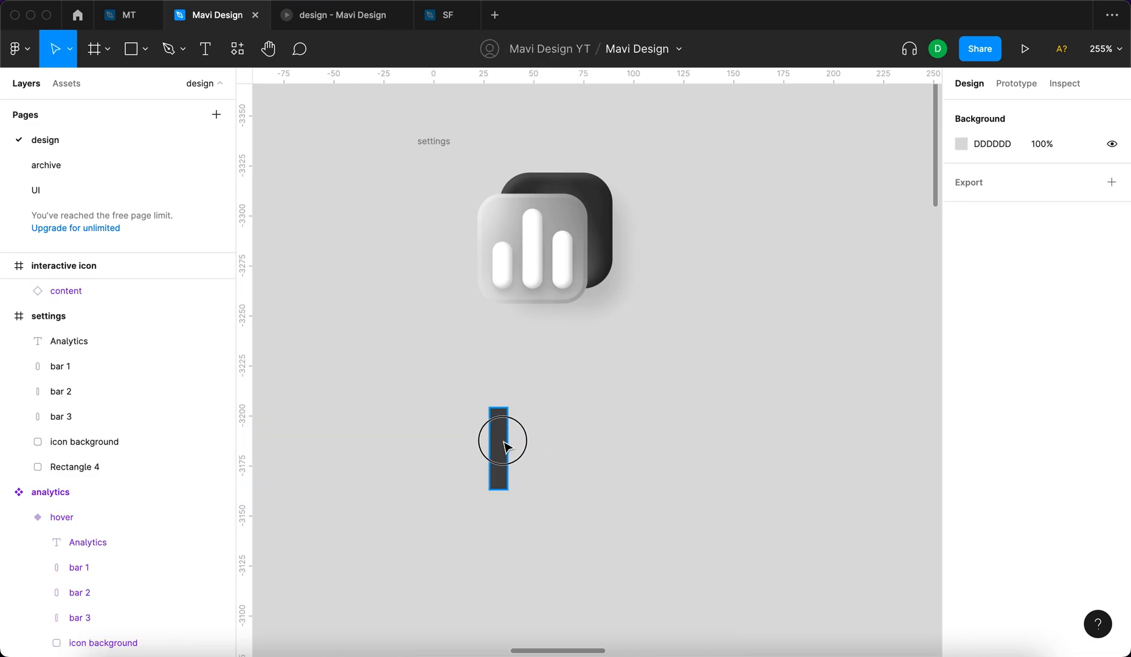
drag(502, 441, 519, 441)
Check the middle bar's size for reference and resize the dark rectangle below the icon to 10 wide and 36 high
click(531, 261)
scroll(520, 237, up, 1)
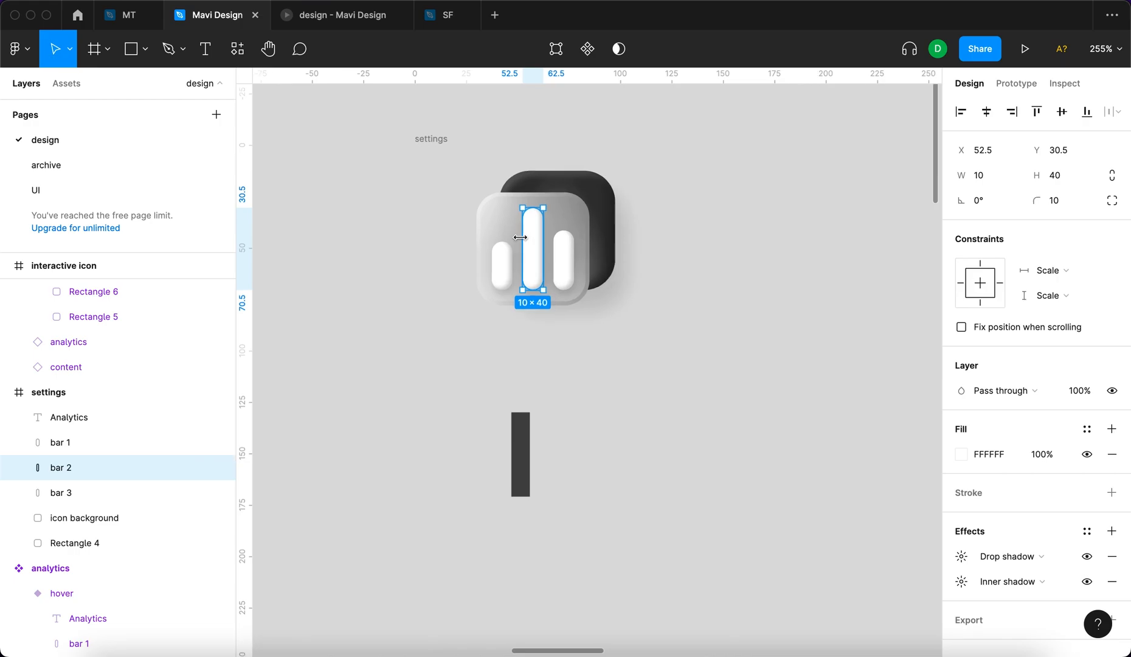
scroll(520, 237, up, 5)
scroll(523, 243, down, 5)
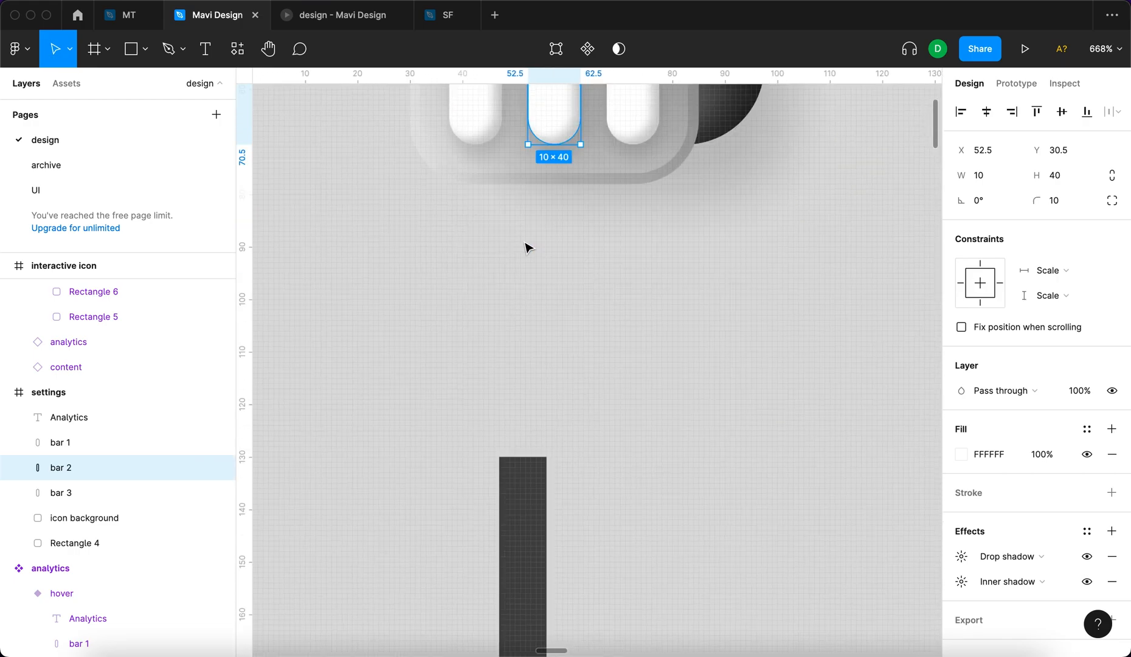
click(525, 480)
click(982, 175)
text(10)
key(Tab)
text(36)
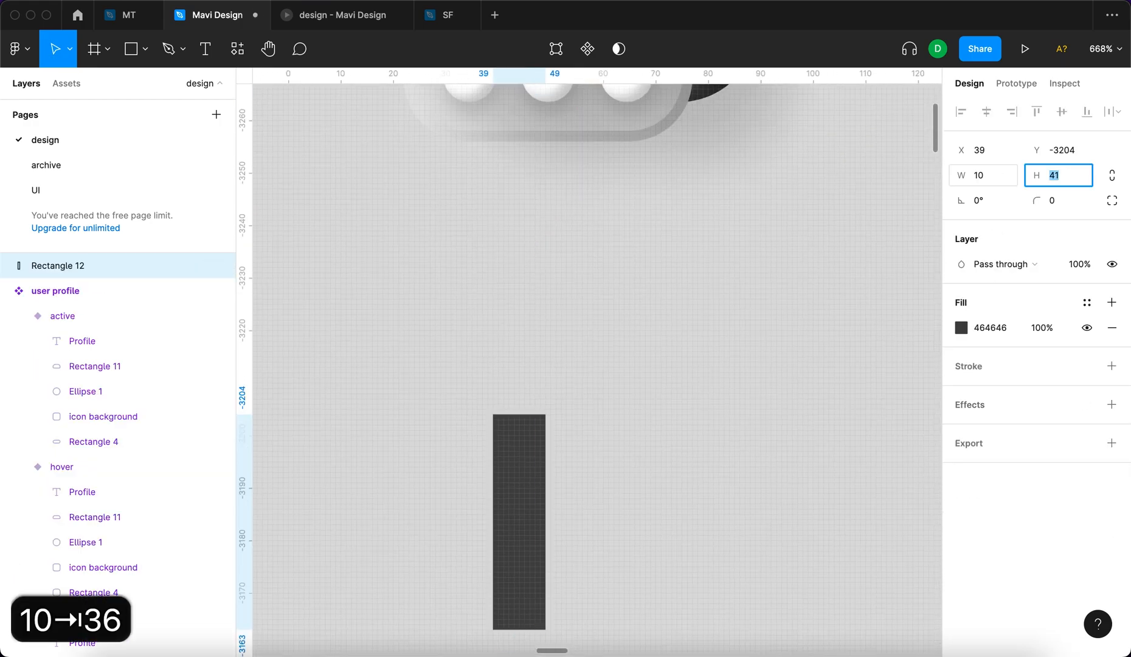
Duplicate the dark rectangle three times and rotate the copies in 45° increments to build an eight-armed star
scroll(869, 303, down, 3)
key(super+d)
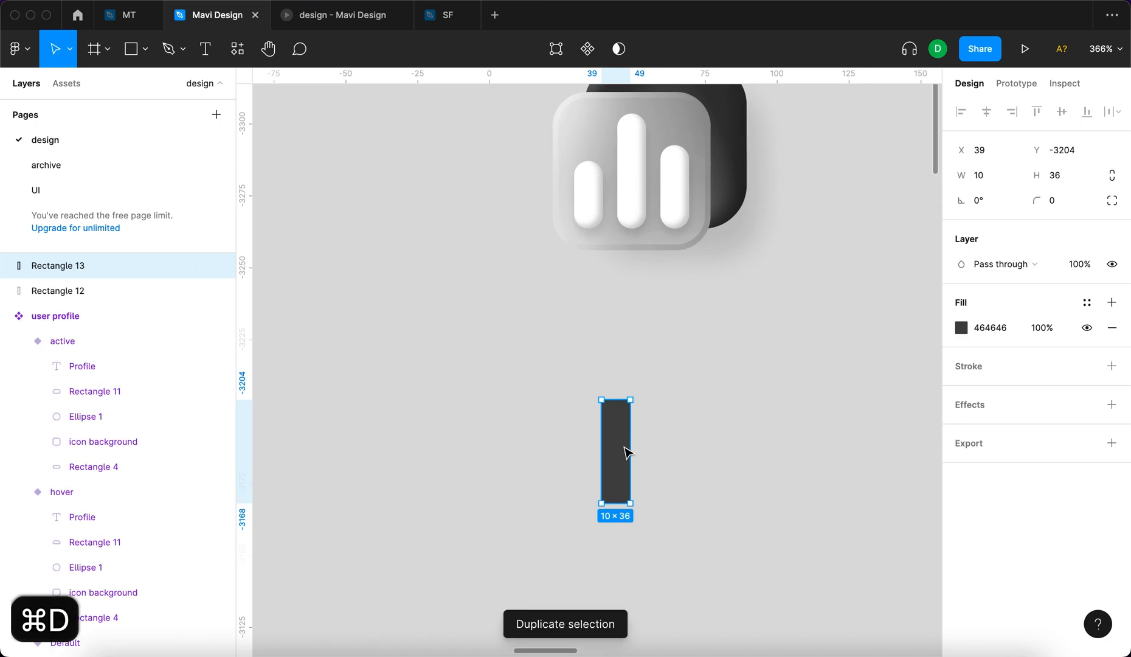
drag(643, 399, 699, 472)
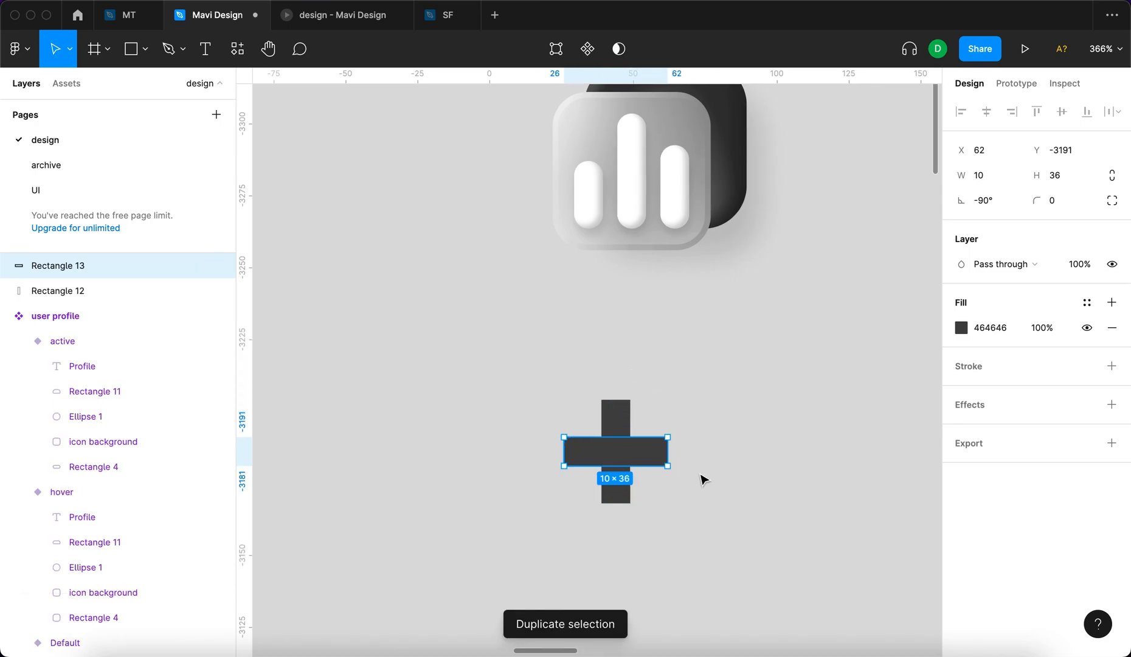
key(super+d)
drag(710, 480, 646, 397)
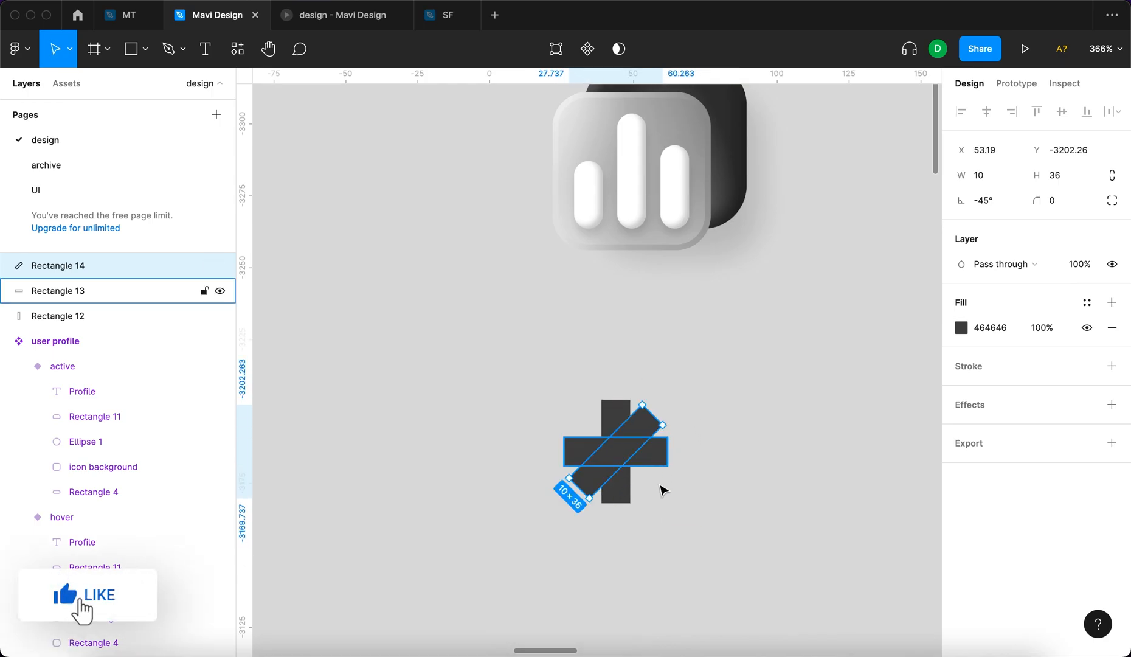
key(super+d)
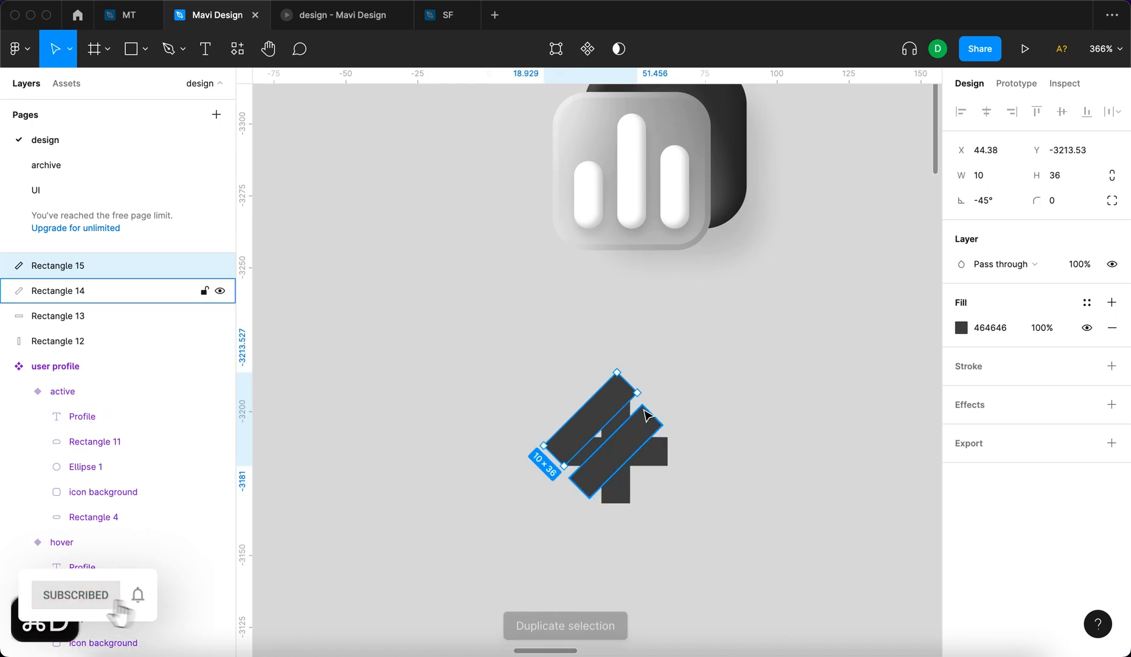
drag(607, 399, 545, 401)
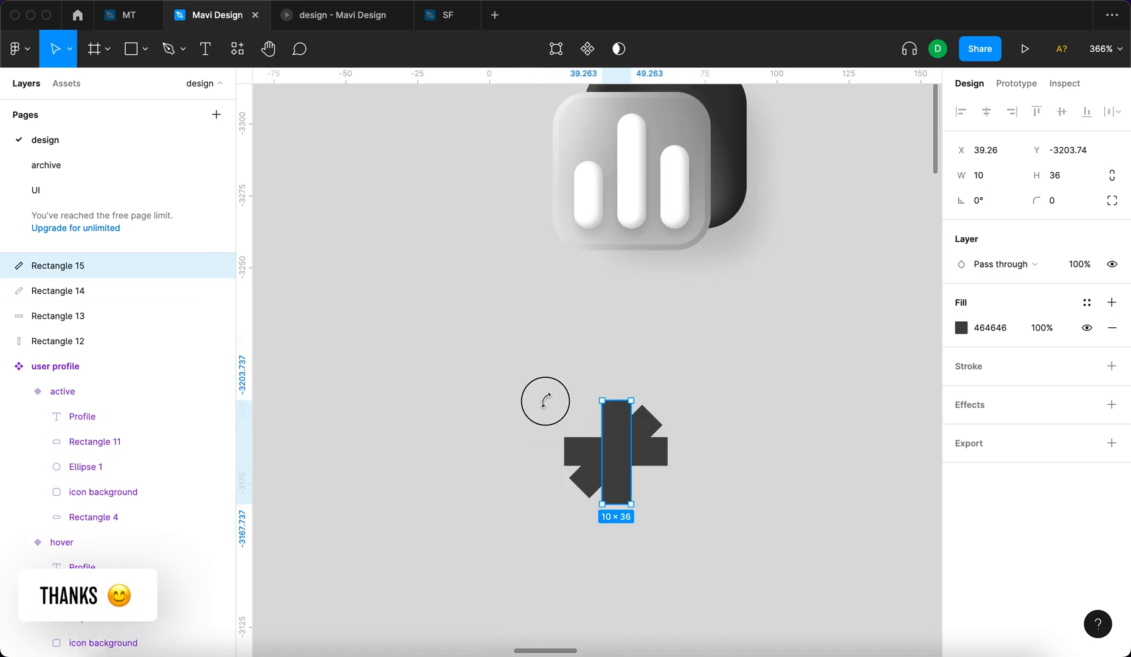
Align the four crossed rectangles to one another by their horizontal and vertical centres
click(988, 115)
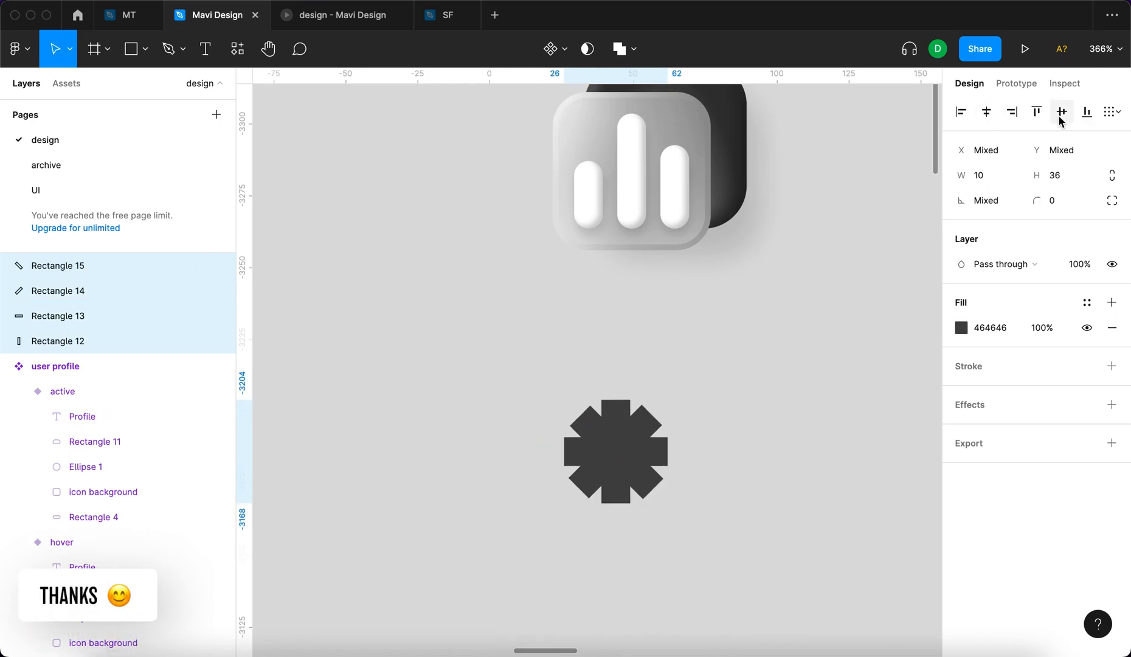
click(1061, 115)
scroll(673, 376, up, 5)
scroll(673, 377, down, 3)
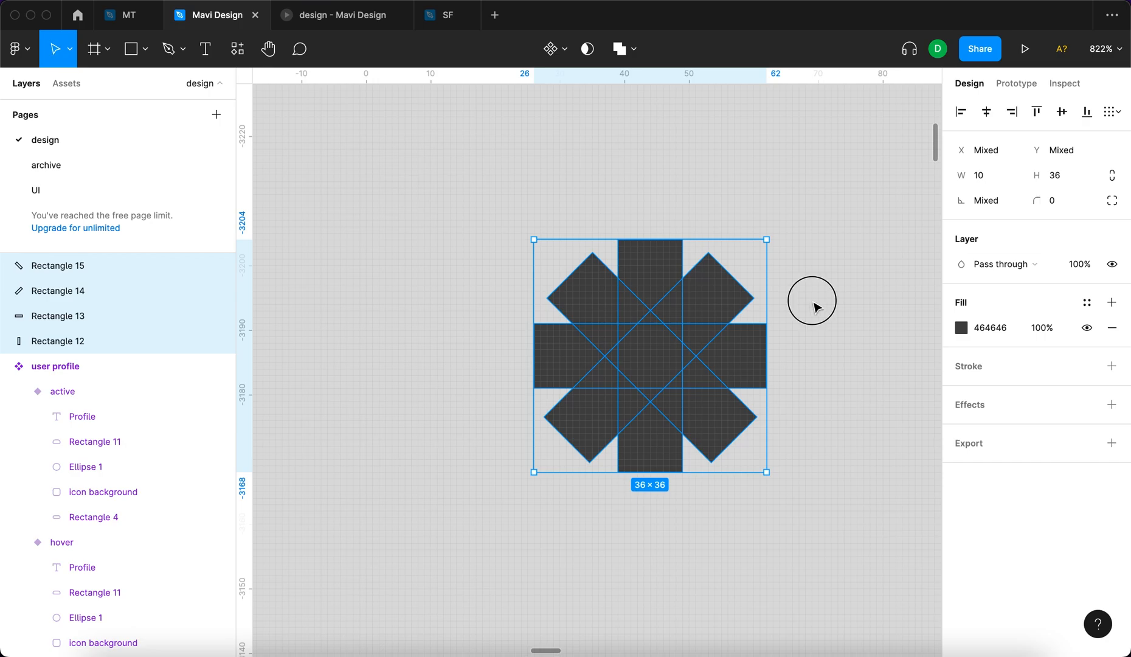
Select all four crossed rectangles and reduce their width to 8
click(813, 306)
click(698, 286)
drag(864, 556, 844, 534)
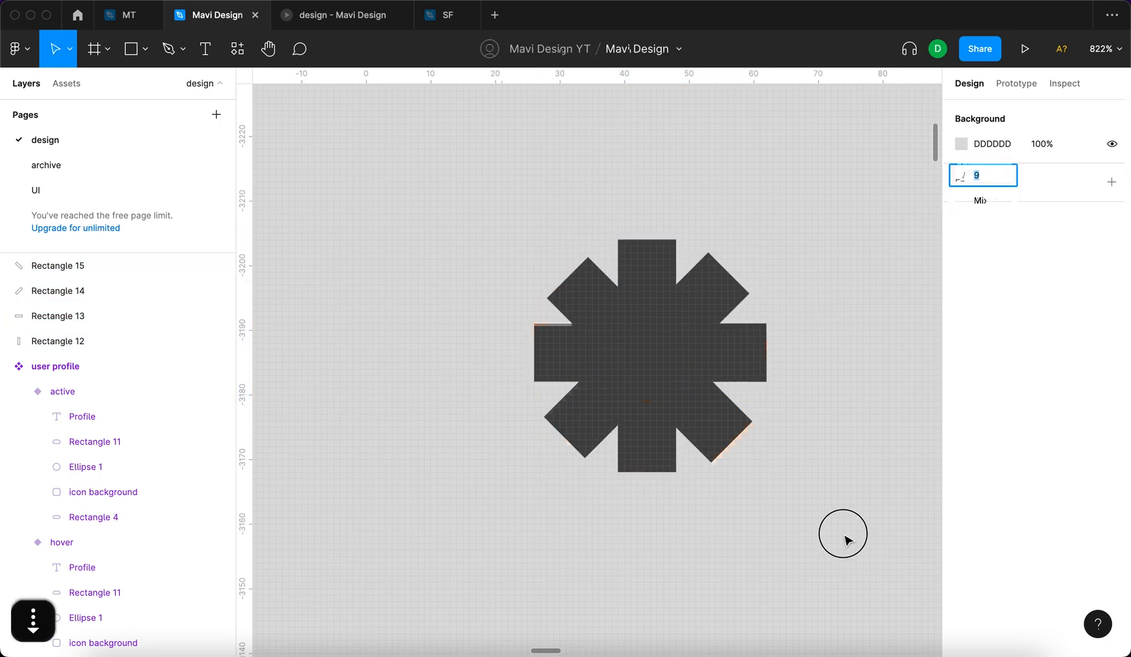
key(Down)
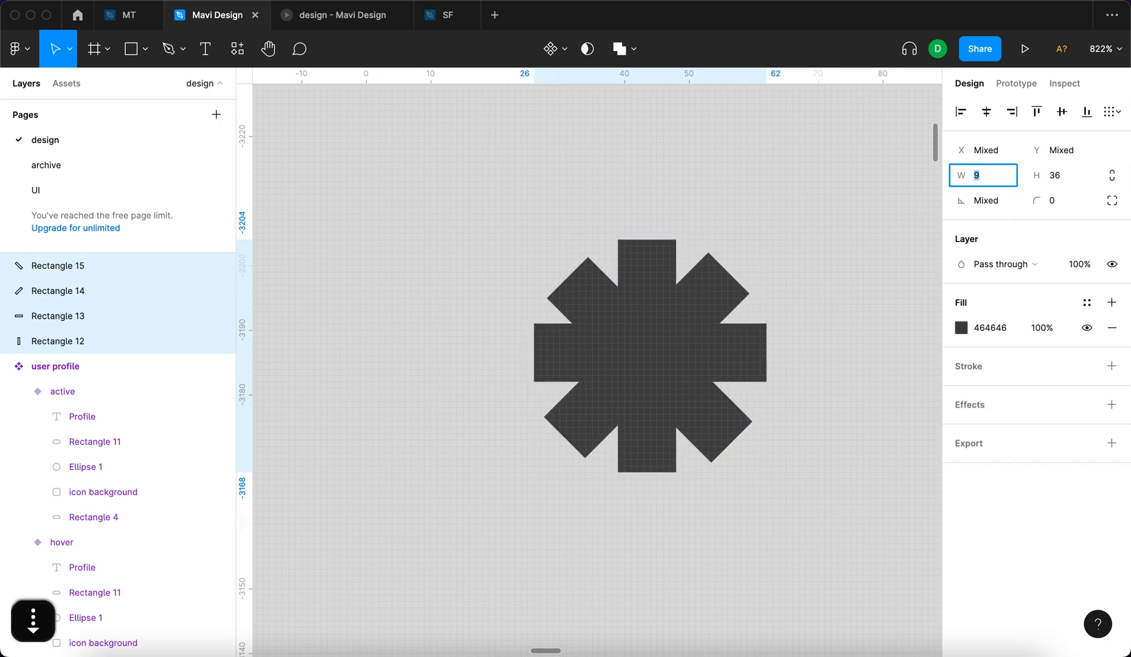
key(Down)
click(843, 366)
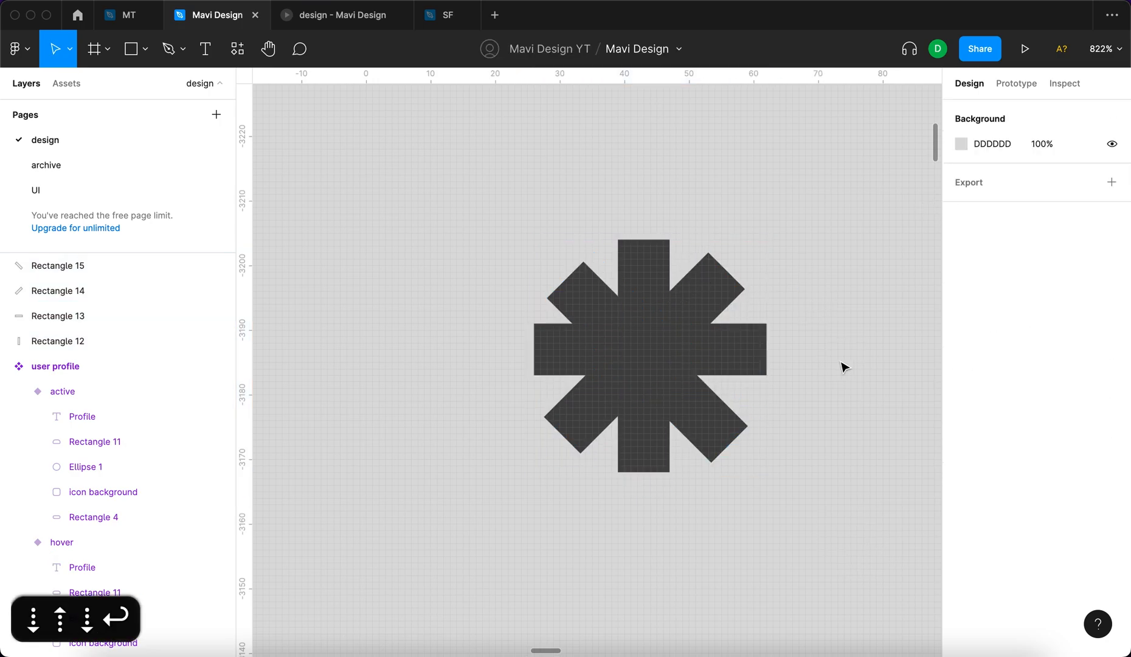
Delete the horizontal and the two diagonal rectangles, keeping only the vertical one
click(694, 272)
shift+click(714, 417)
shift+click(729, 358)
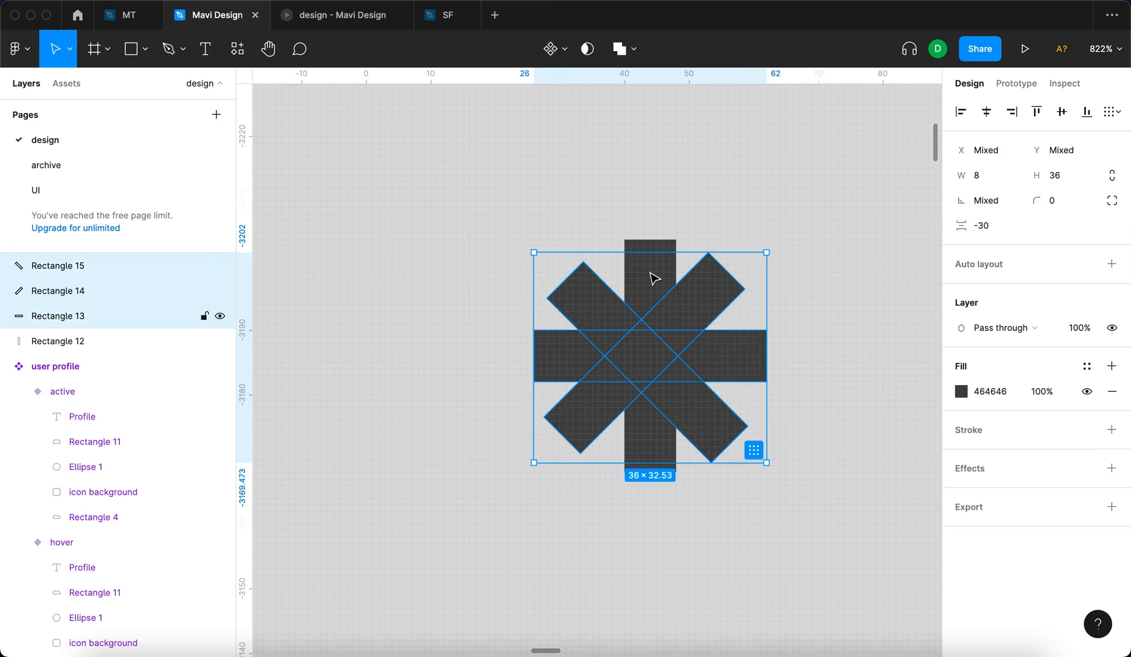
key(BackSpace)
key(BackSpace)
key(BackSpace)
Duplicate the 8 by 36 vertical rectangle three times, rotating the copies about its centre to fill every 45° direction
key(super+d)
drag(680, 238, 772, 383)
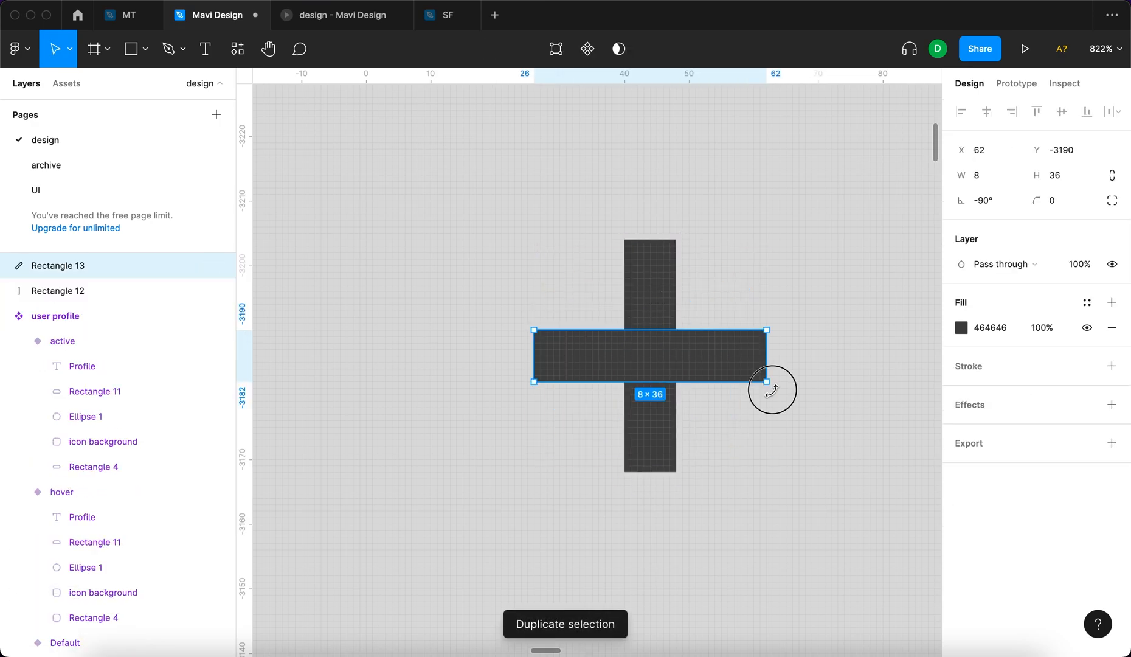
click(647, 274)
key(super+d)
drag(679, 237, 756, 278)
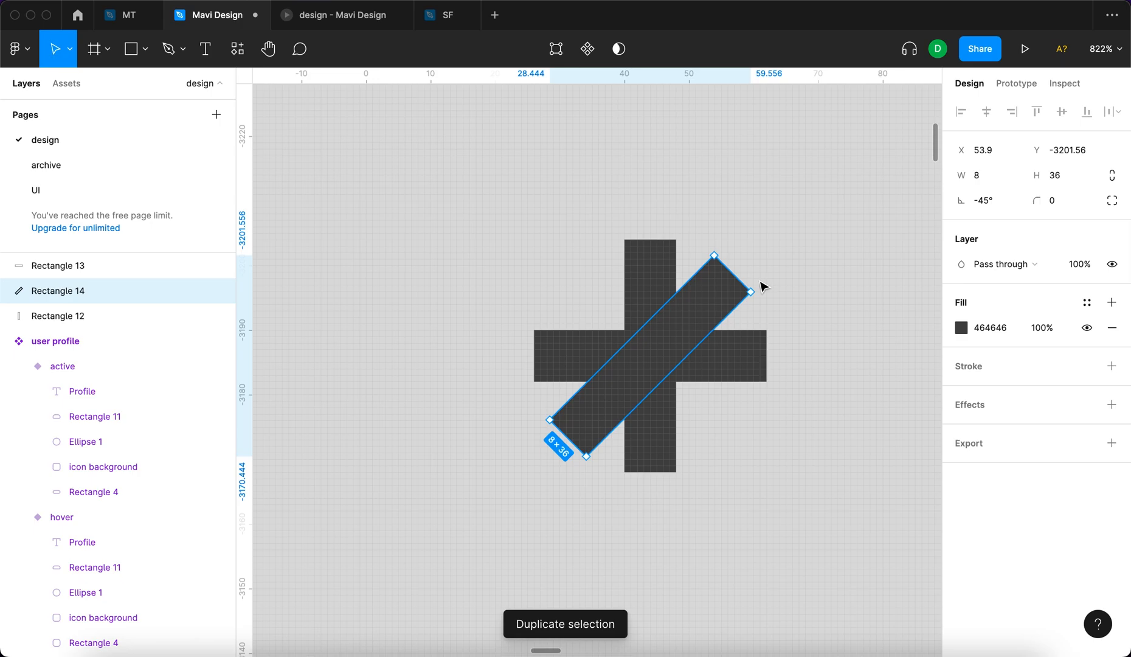
key(super+d)
key(super+z)
click(656, 269)
key(super+d)
drag(680, 234, 602, 253)
click(803, 215)
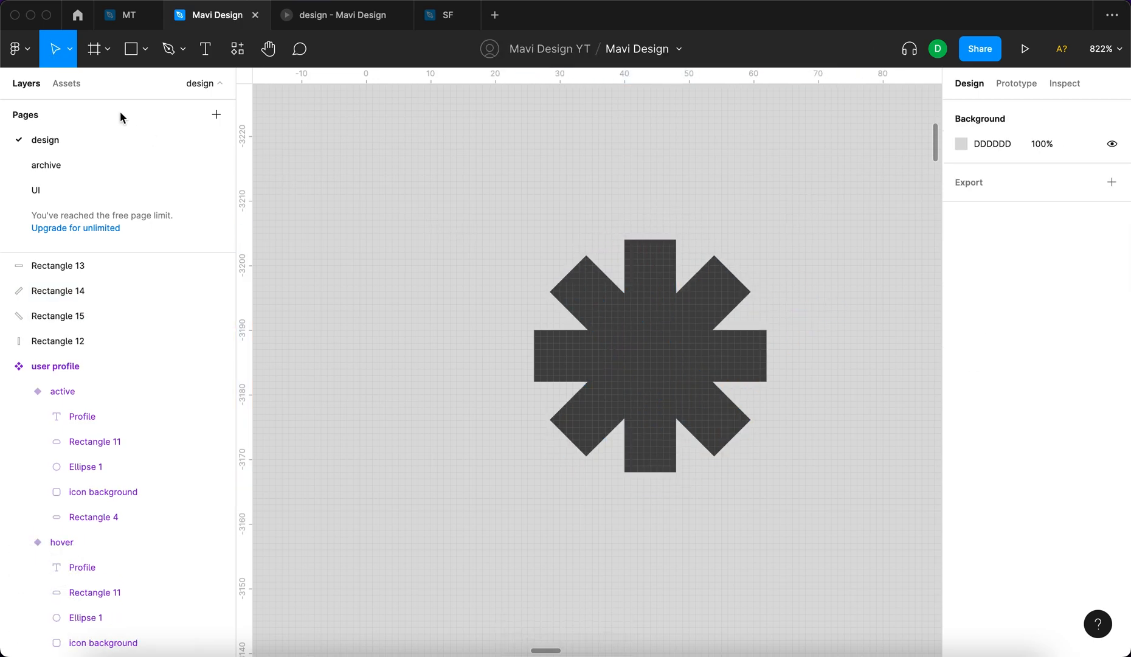
Draw a circle about 27 px across and place it over the middle of the crossed rectangles
key(o)
drag(386, 225, 737, 283)
click(795, 311)
scroll(796, 311, down, 2)
scroll(732, 333, up, 2)
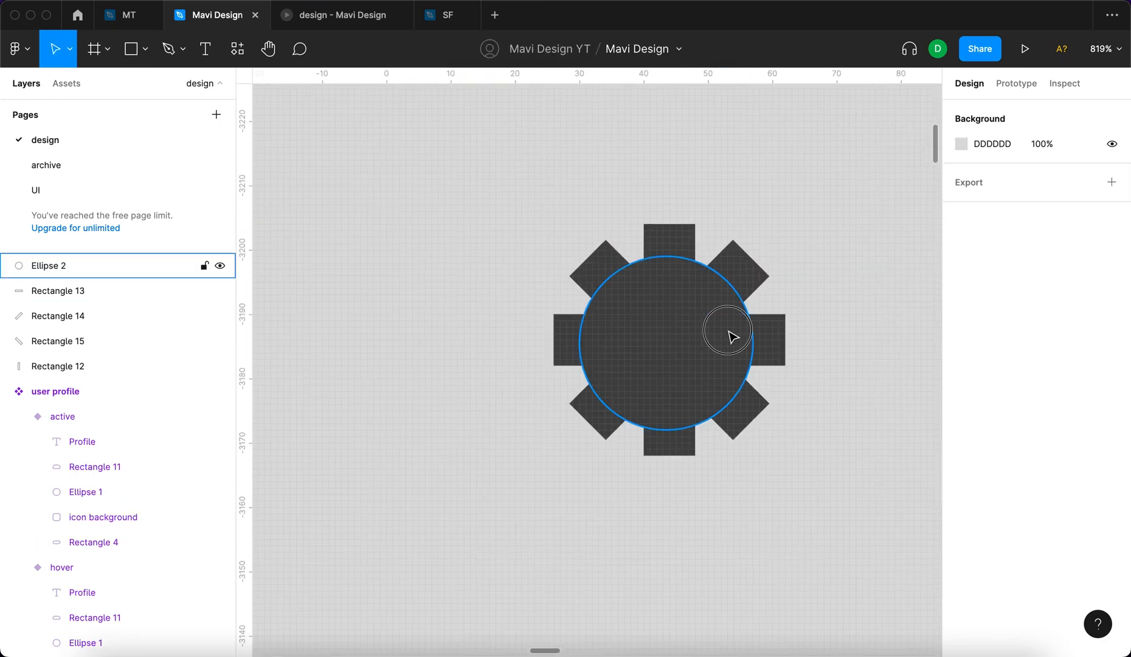
Shrink the circle to 26 by 26 so that it is centred on the crossed rectangles
click(732, 333)
key(alt)
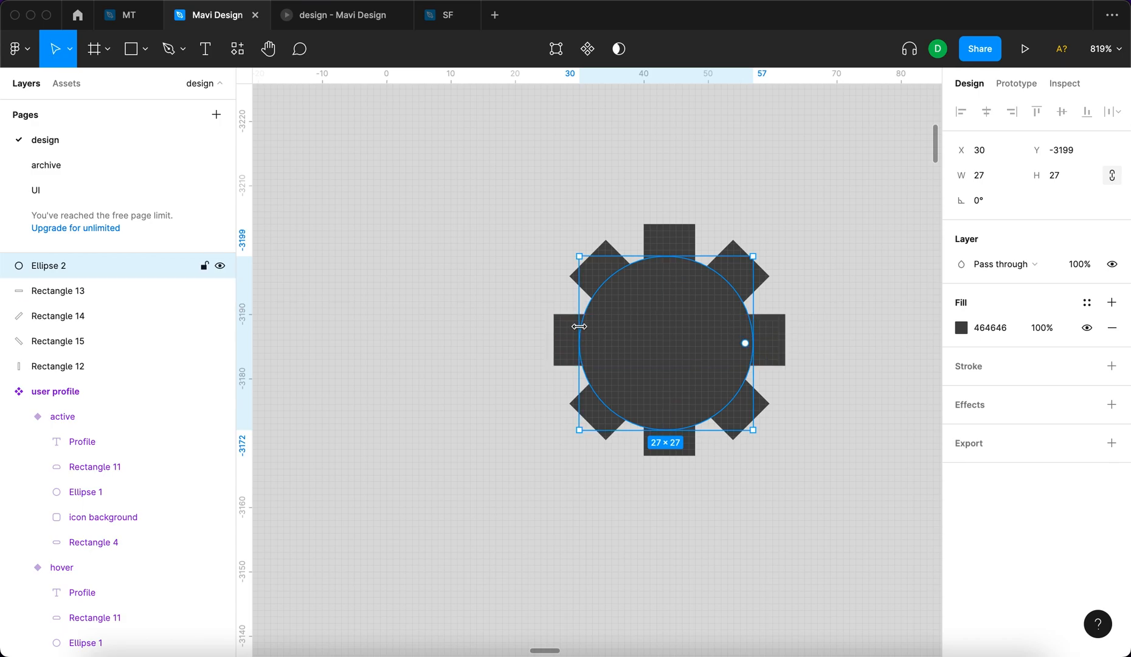
drag(580, 336, 585, 335)
key(alt)
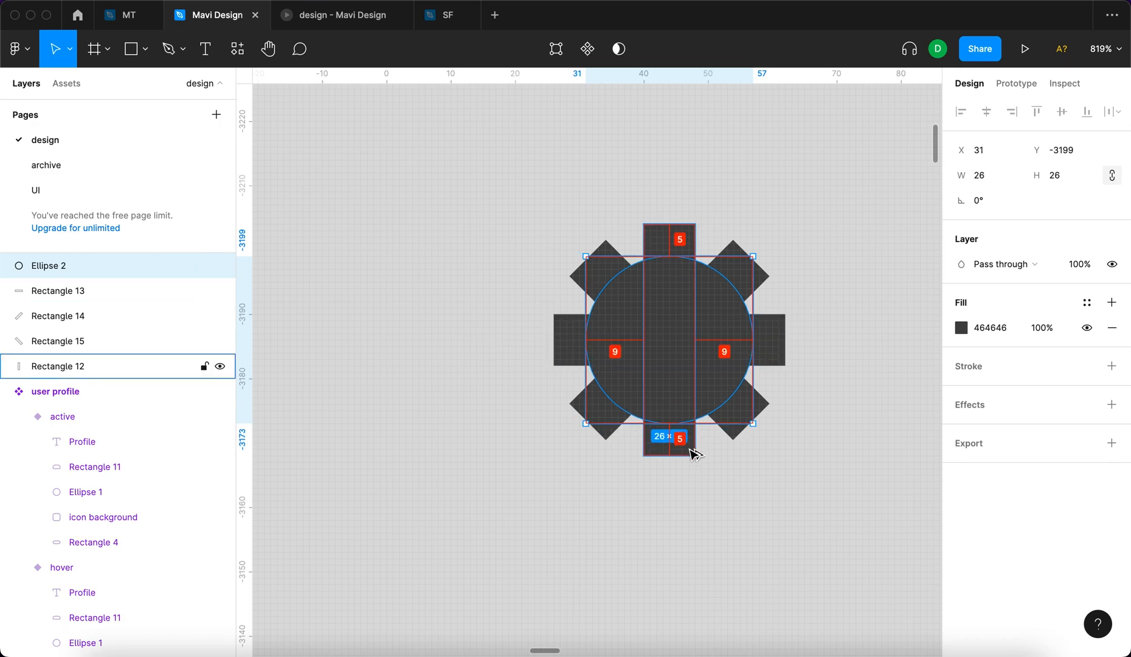
click(828, 350)
Duplicate the circle and four rectangles beside the original and merge the copies with Union
scroll(828, 349, down, 5)
drag(714, 422, 348, 167)
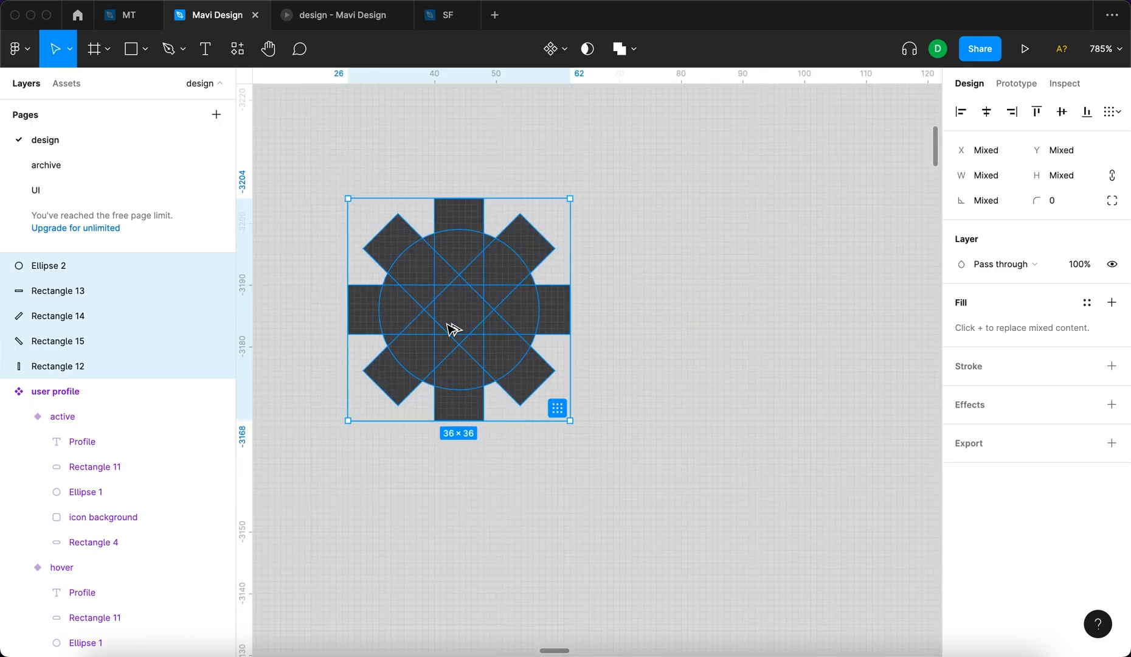
drag(563, 324, 748, 328)
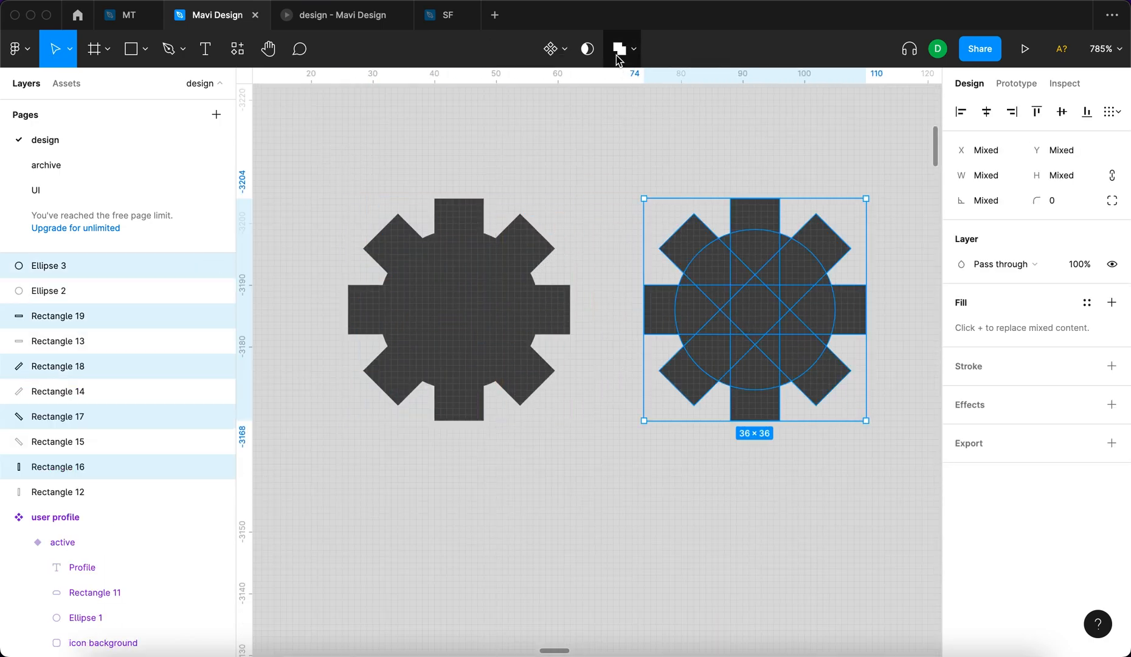
click(617, 49)
scroll(734, 233, right, 2)
click(737, 233)
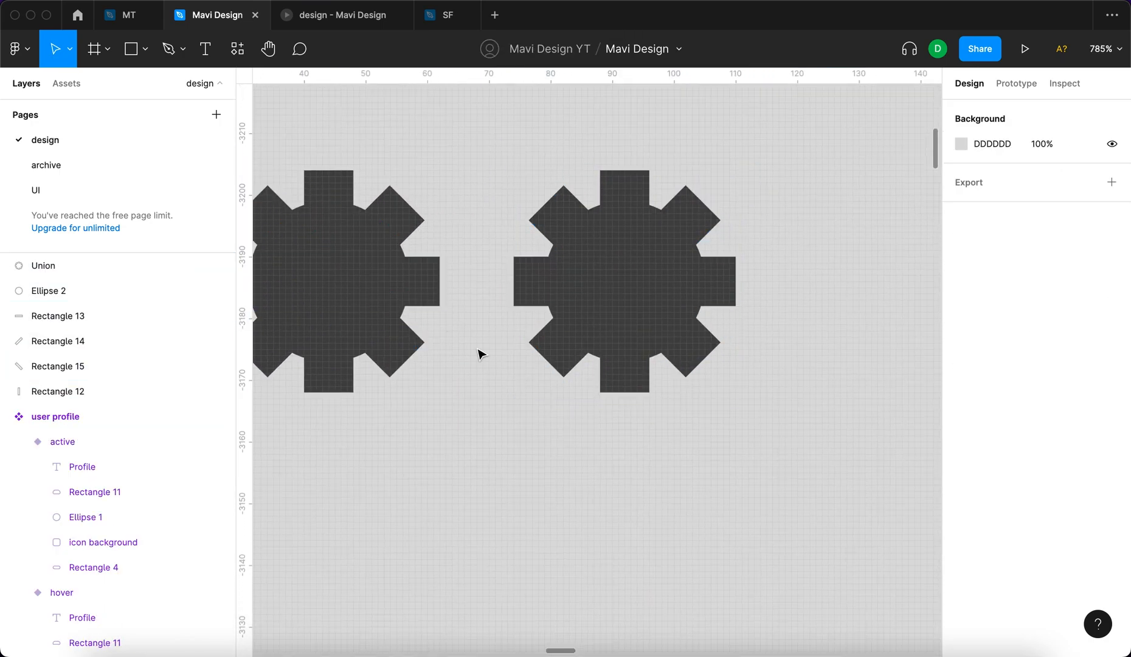
Draw a light circle about 14 px across and centre it on the merged gear shape
key(o)
drag(815, 410, 736, 488)
mouse_move(773, 450)
mouse_down()
mouse_move(623, 305)
mouse_move(632, 295)
mouse_move(670, 327)
mouse_up()
click(863, 328)
scroll(860, 328, down, 8)
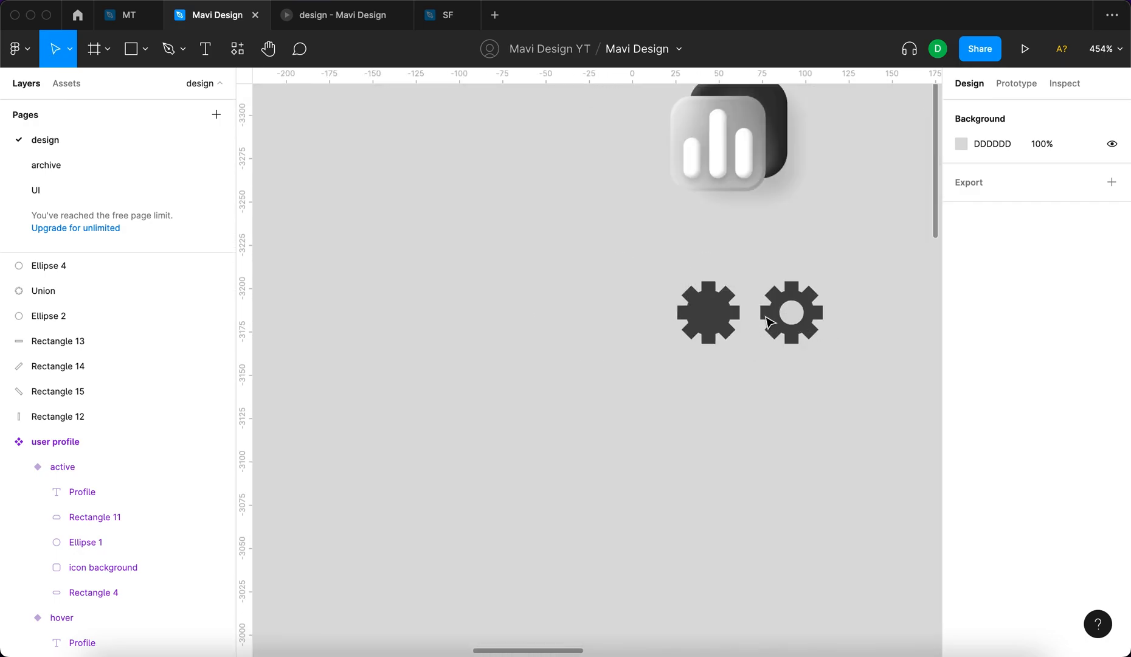
Subtract the small light circle from the merged gear shape to cut a centre hole
scroll(800, 310, up, 8)
click(788, 315)
shift+click(866, 328)
click(632, 56)
click(608, 105)
click(558, 230)
Try several corner radii on the gear with the hole and set its radius to 3
click(802, 263)
scroll(802, 263, right, 2)
click(1057, 209)
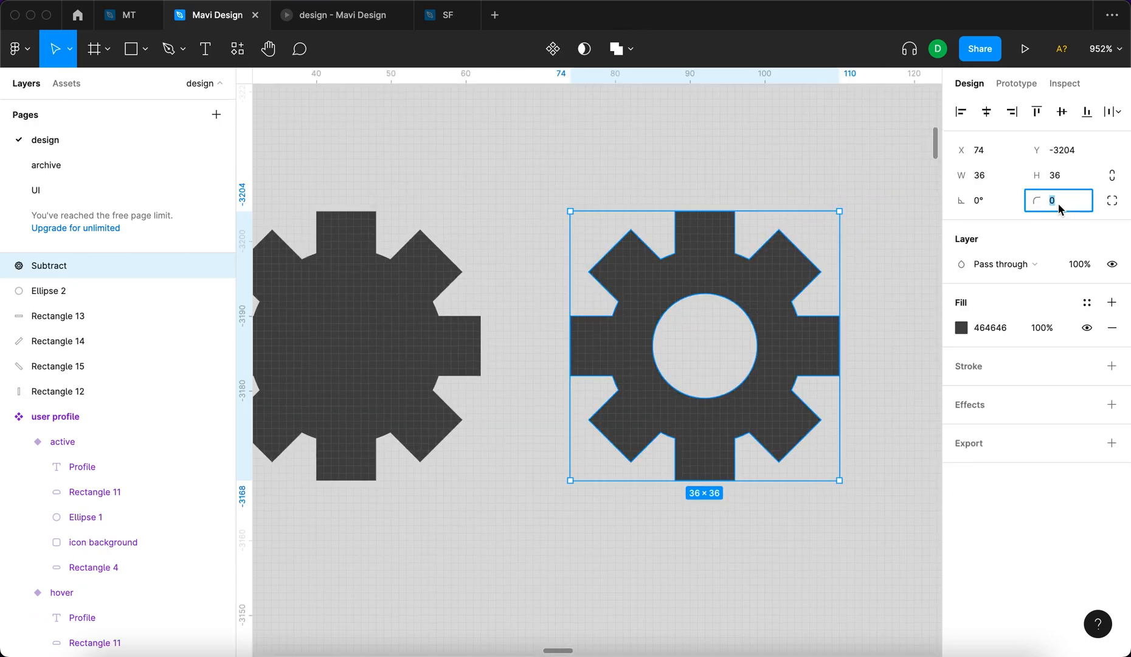
key(Up)
key(Up)
key(Up)
key(Up)
key(Down)
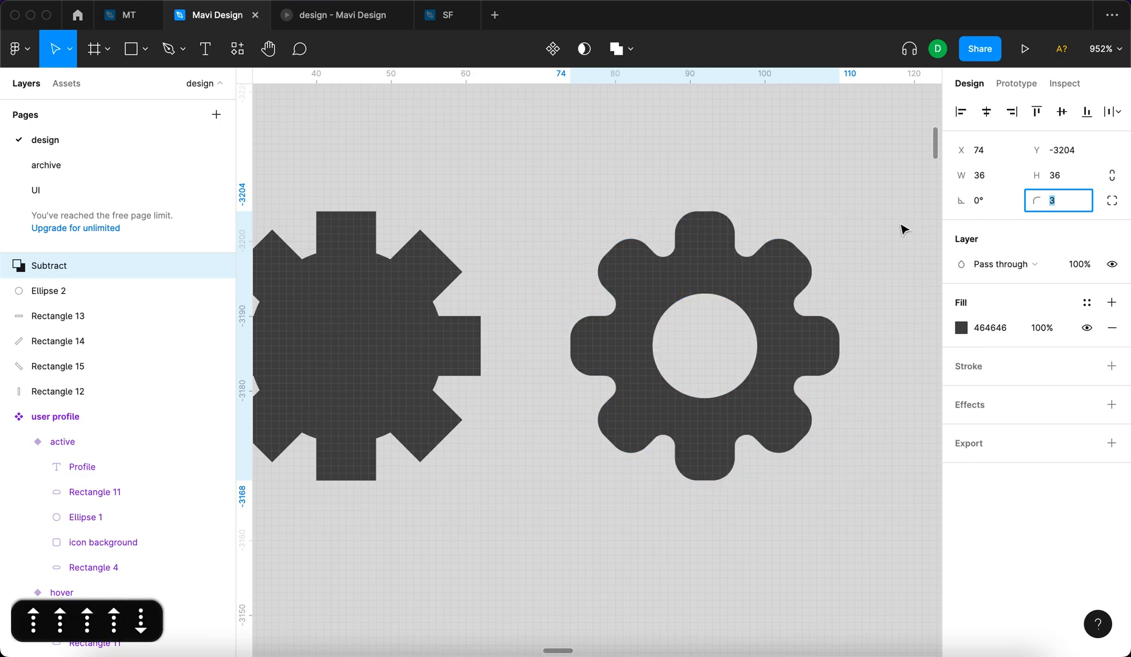
key(Down)
key(Down)
key(Up)
key(Up)
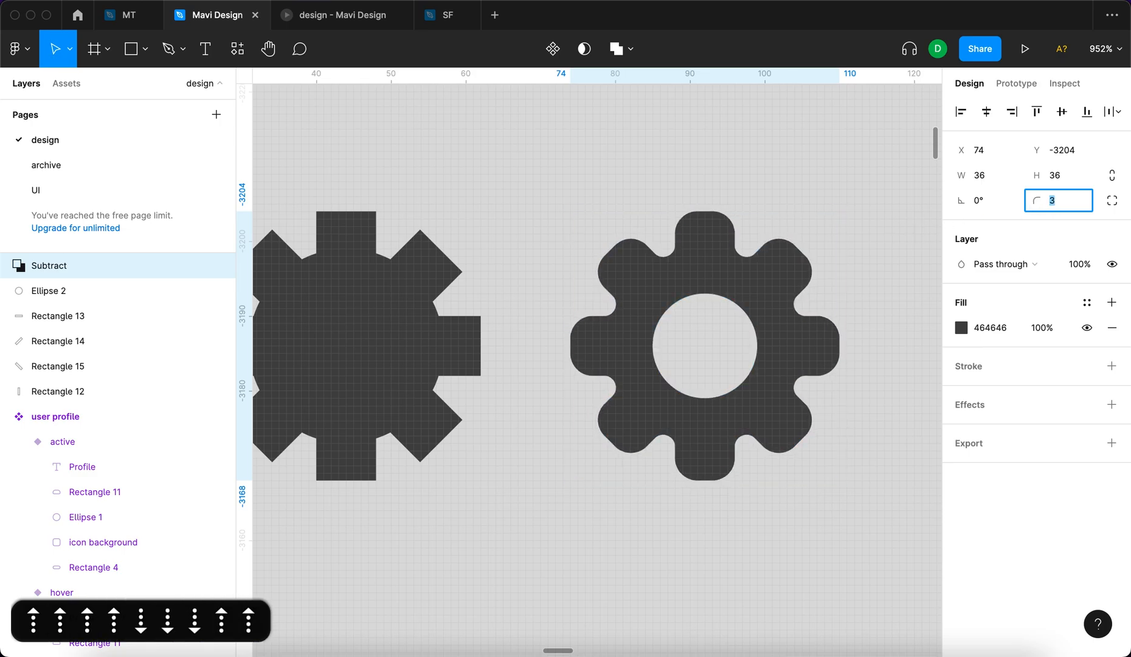
key(Return)
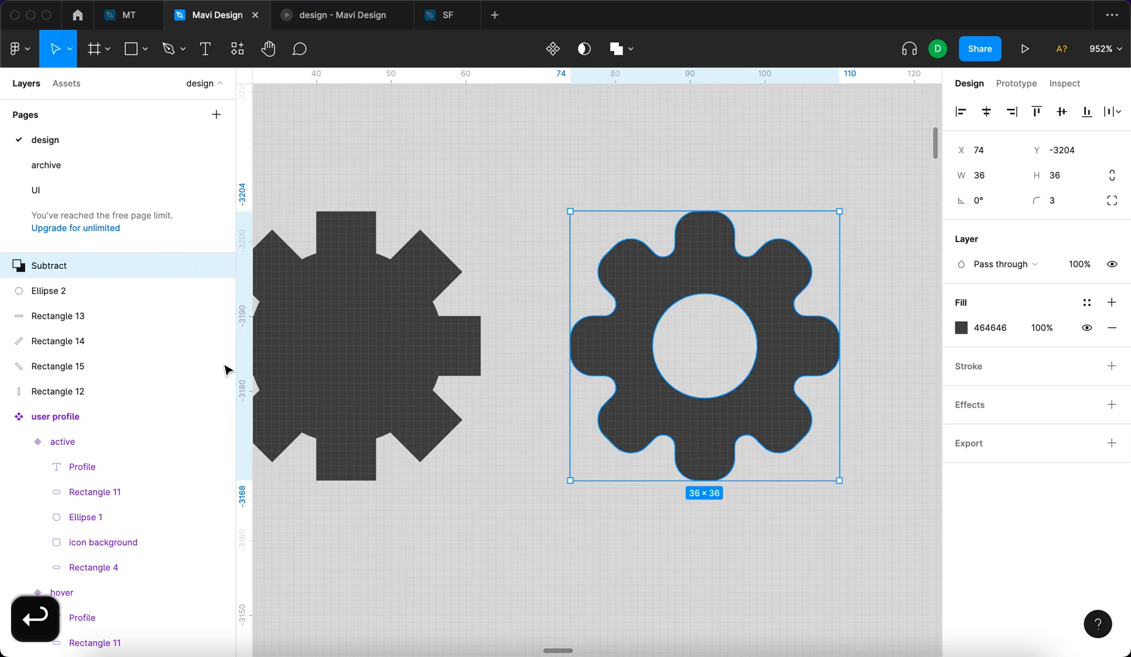
Expand the gear's layers and try different sizes for the body circle inside its union
click(7, 266)
click(52, 292)
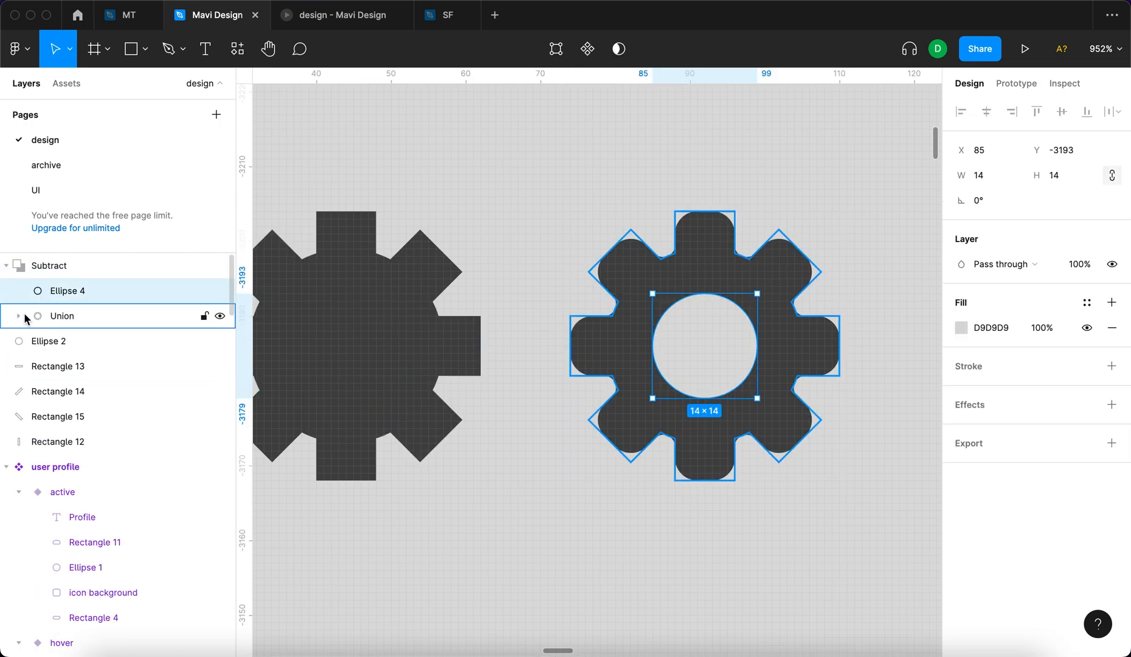
click(25, 316)
click(67, 341)
drag(801, 250, 796, 262)
click(857, 192)
scroll(857, 194, down, 6)
scroll(783, 212, up, 5)
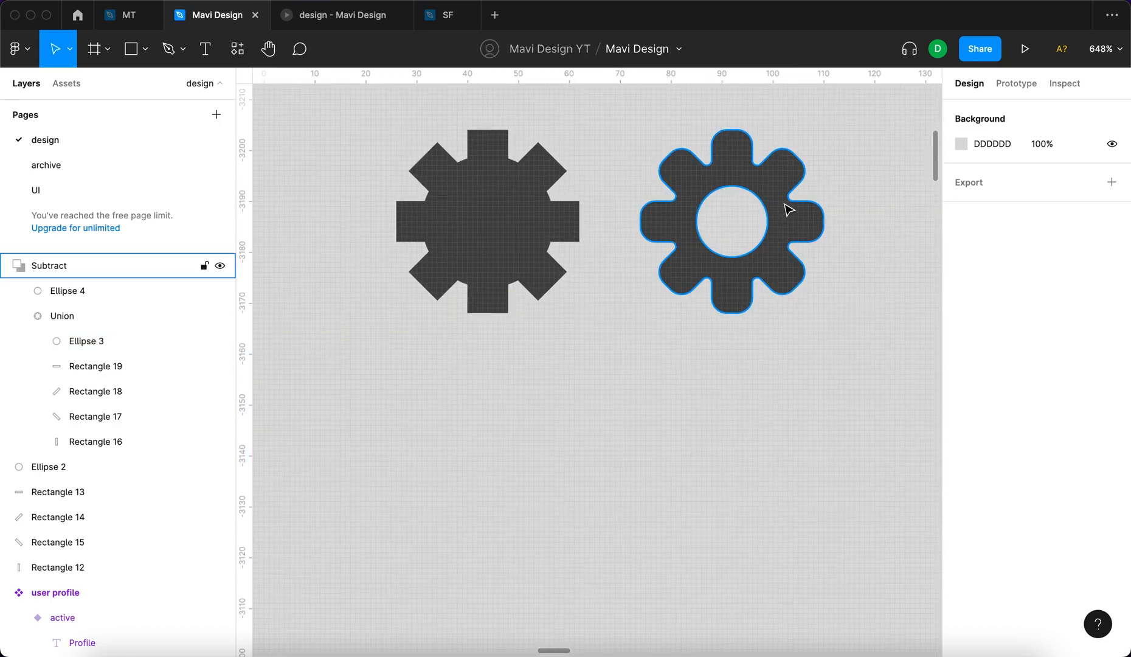
super+click(785, 210)
drag(797, 161, 802, 156)
click(869, 154)
scroll(871, 154, right, 2)
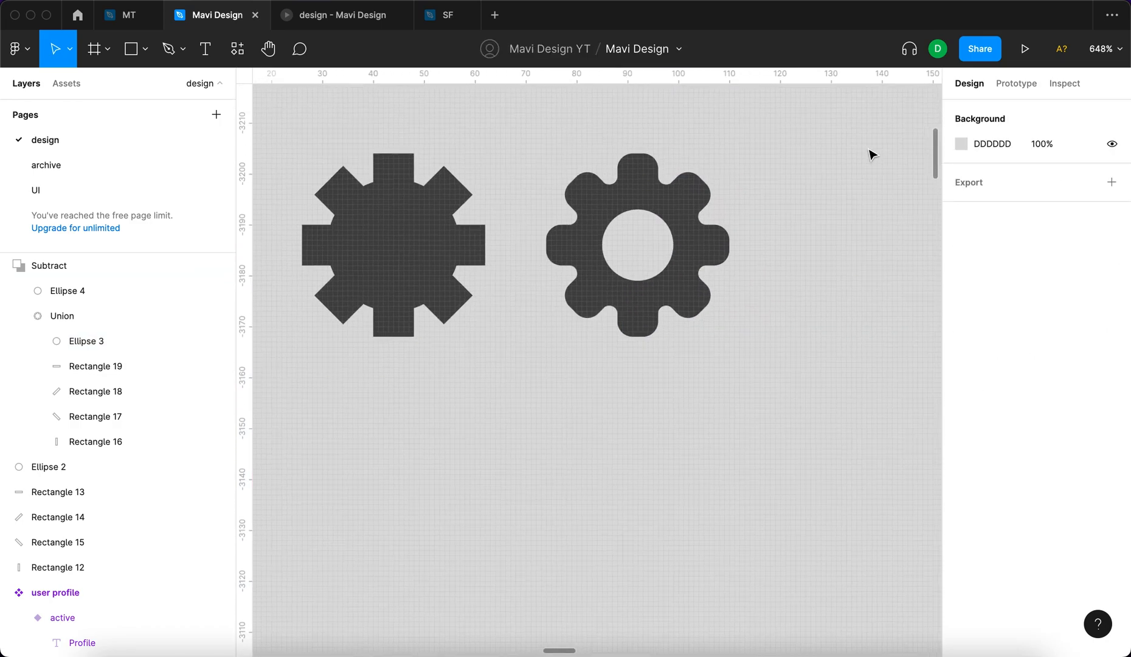
Move the rounded gear slightly away from the unmerged one and enlarge its centre hole to about 16 px across
drag(693, 250, 722, 290)
scroll(723, 292, down, 4)
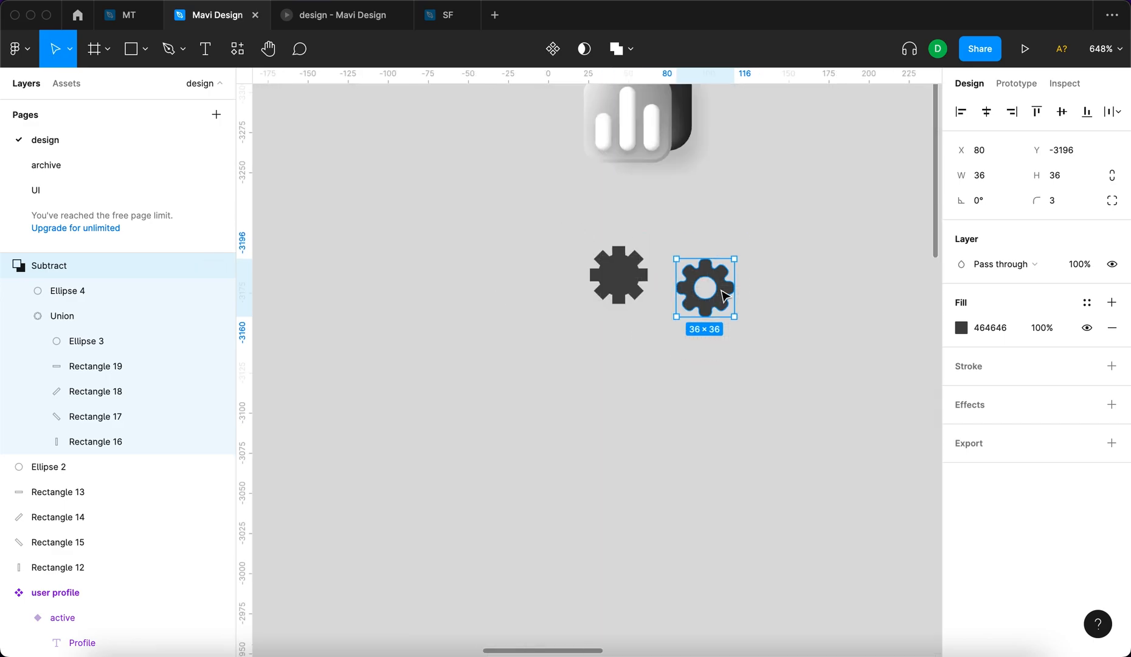
scroll(699, 289, up, 6)
super+click(686, 282)
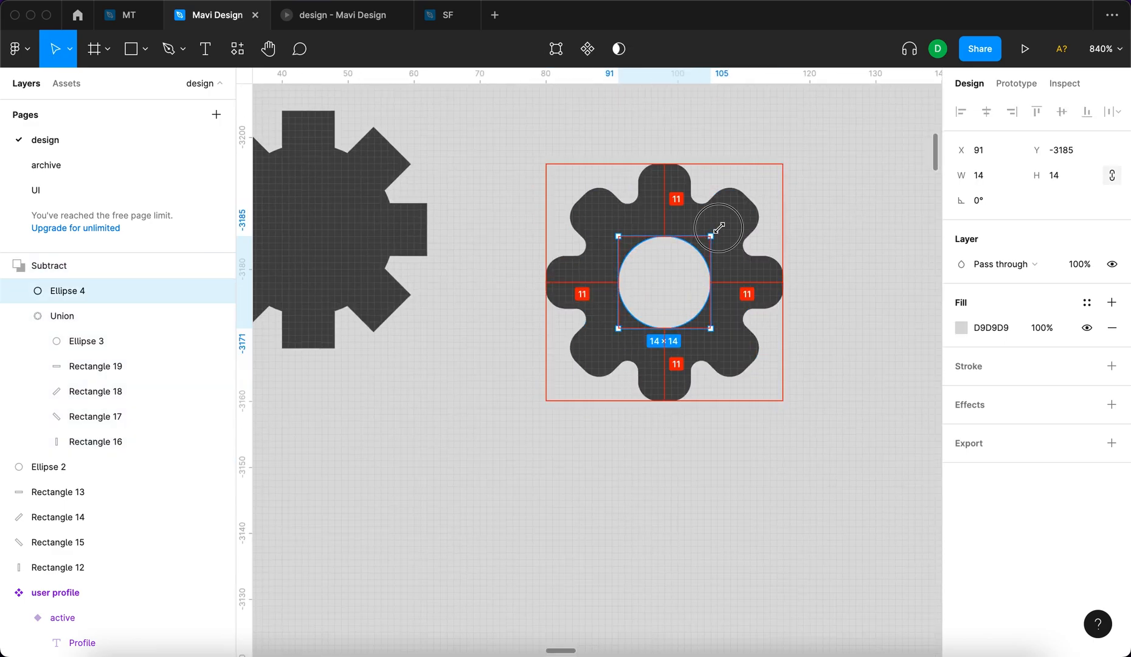
scroll(732, 221, down, 5)
scroll(782, 208, up, 5)
Resize the gear's body circle to 24 by 24 around its centre and select the whole gear
super+click(784, 210)
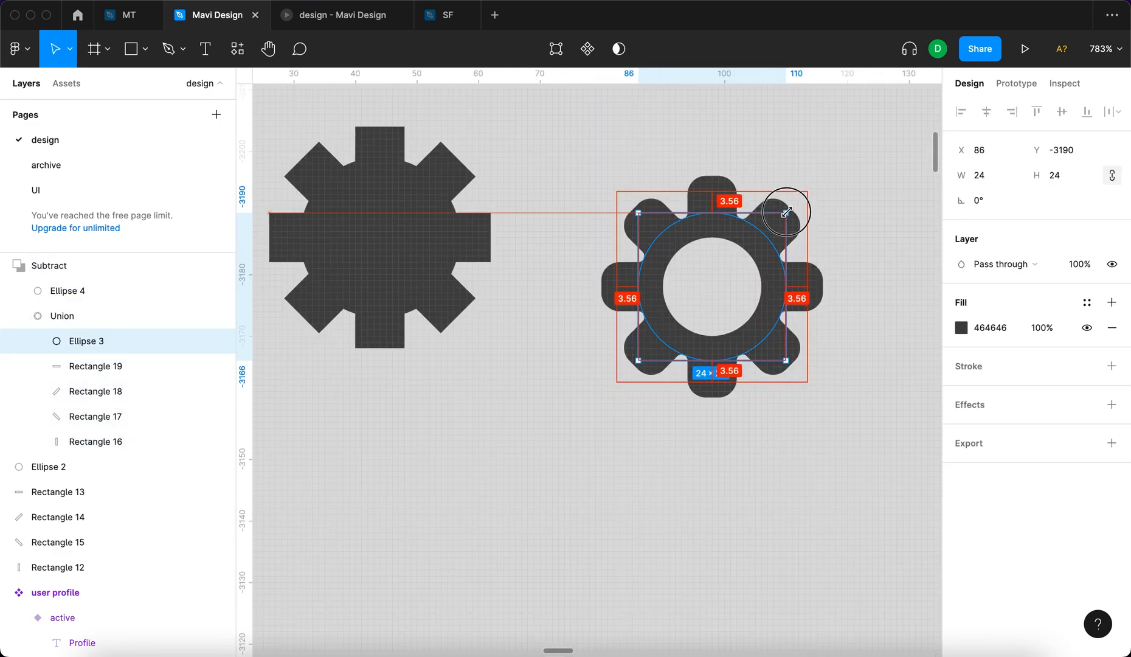
scroll(786, 212, up, 3)
key(Escape)
click(737, 245)
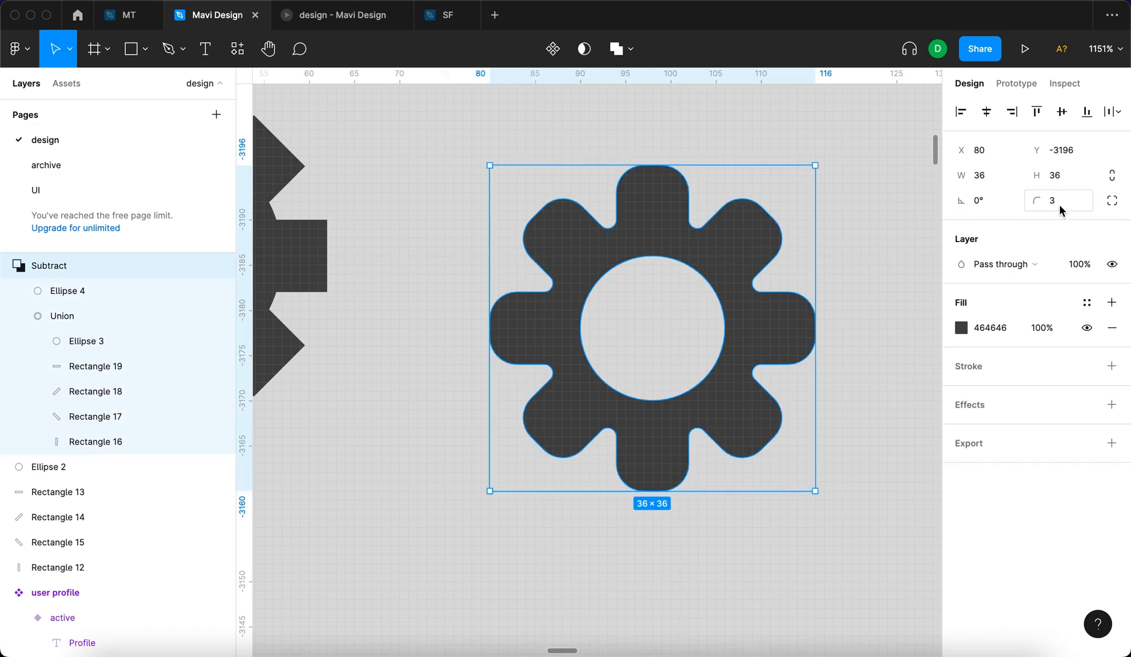
Set the corner radius of the gear with the hole to 2
click(1059, 210)
click(904, 256)
scroll(904, 255, down, 10)
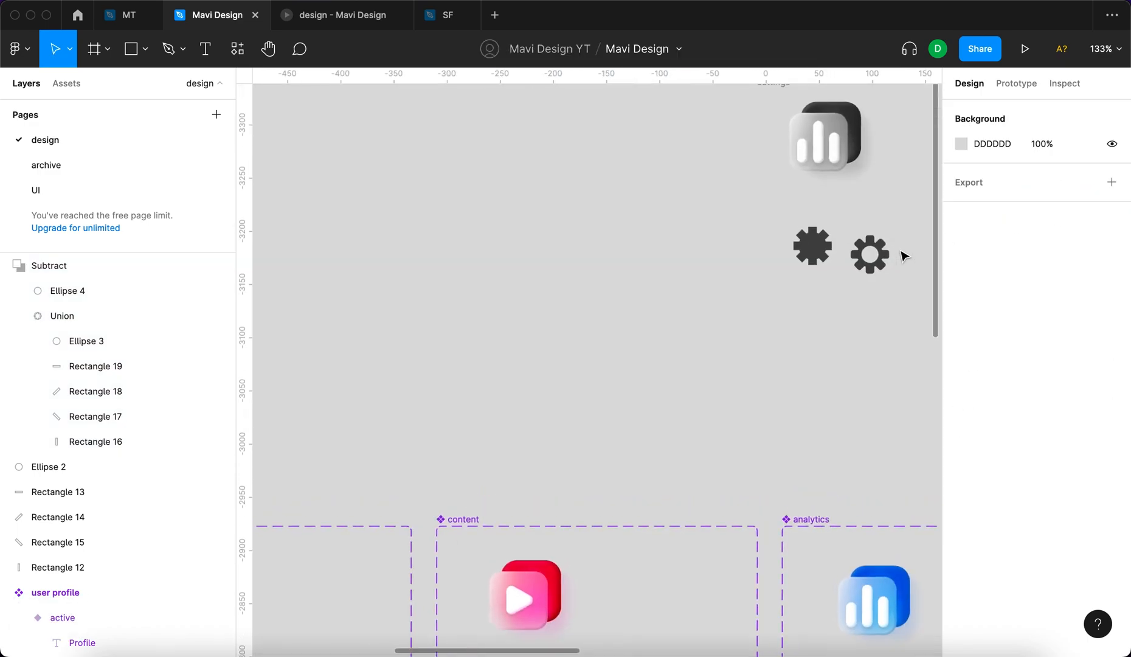
scroll(900, 249, up, 7)
super+click(829, 218)
click(888, 195)
scroll(887, 195, down, 10)
scroll(886, 194, right, 3)
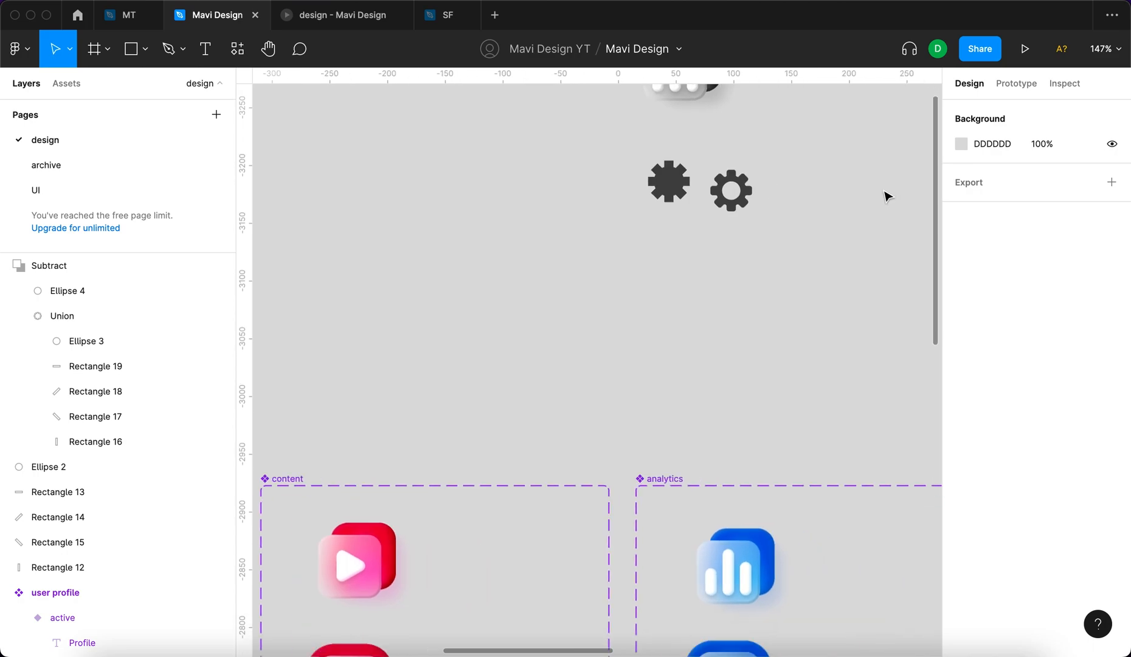
Delete all the shapes of the unmerged gear without a hole
scroll(700, 245, up, 5)
click(614, 232)
drag(654, 269, 575, 191)
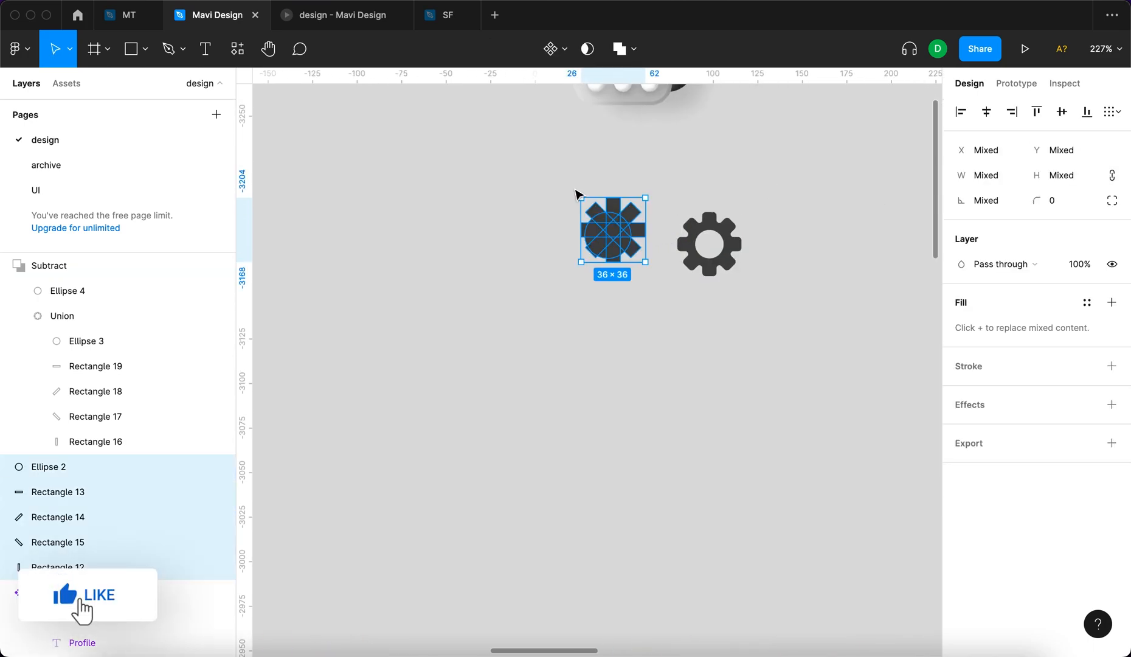
scroll(733, 284, up, 3)
scroll(734, 284, left, 1)
key(Delete)
Change the remaining gear's fill colour to white, FFFFFF
click(734, 286)
click(962, 327)
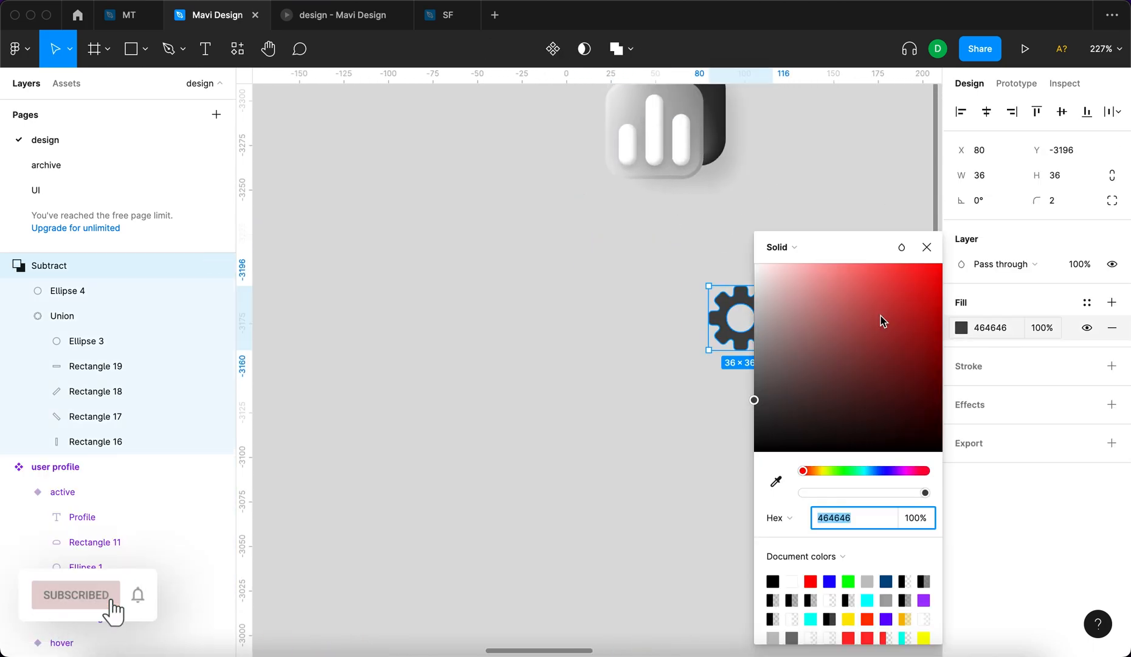
drag(797, 302, 708, 232)
click(820, 200)
Place a duplicate of the icon's rightmost white bar beside the gear as a style reference
drag(678, 156, 800, 325)
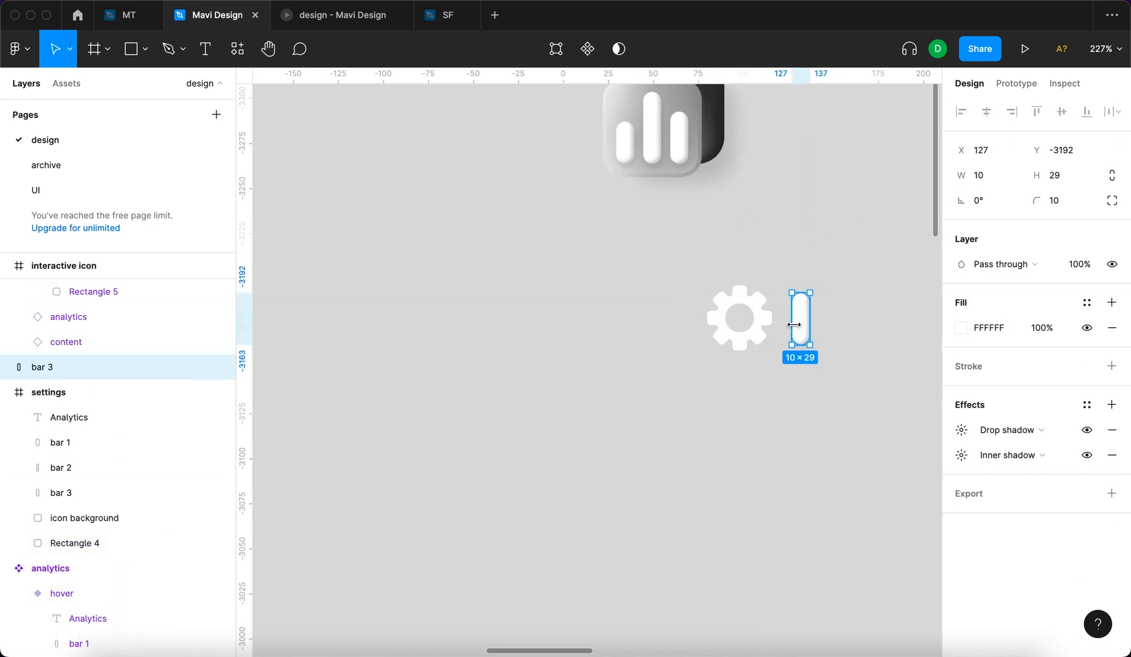
scroll(800, 331, up, 2)
scroll(796, 321, down, 1)
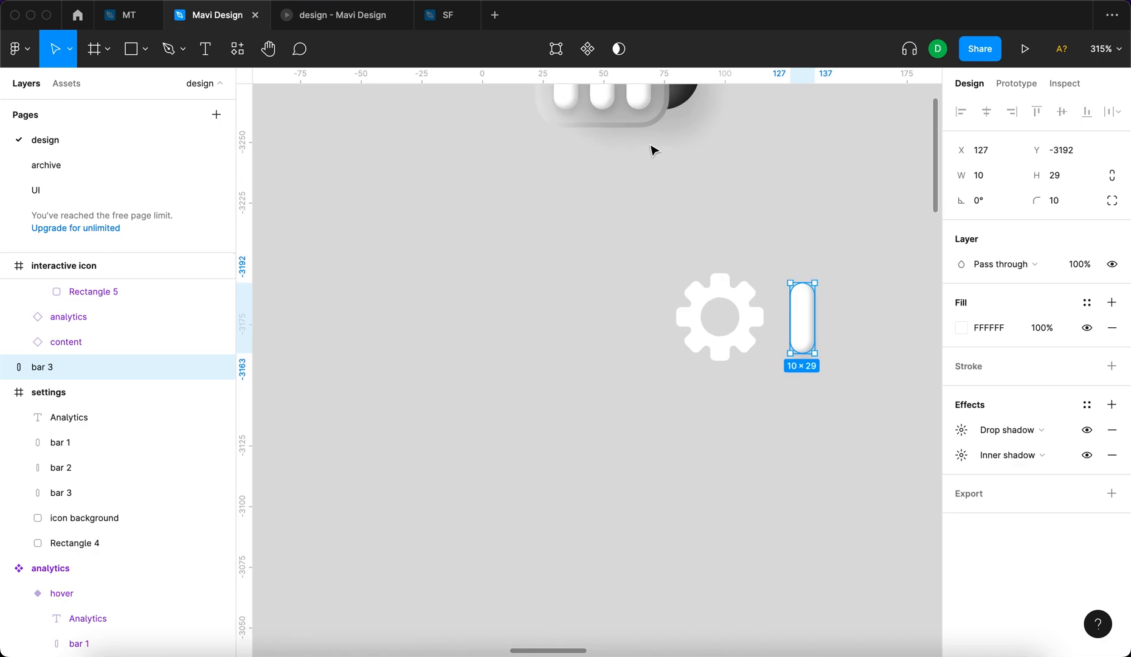
scroll(810, 351, up, 5)
scroll(810, 351, up, 1)
Examine the drop shadow and inner shadow settings of the duplicated bar
click(961, 431)
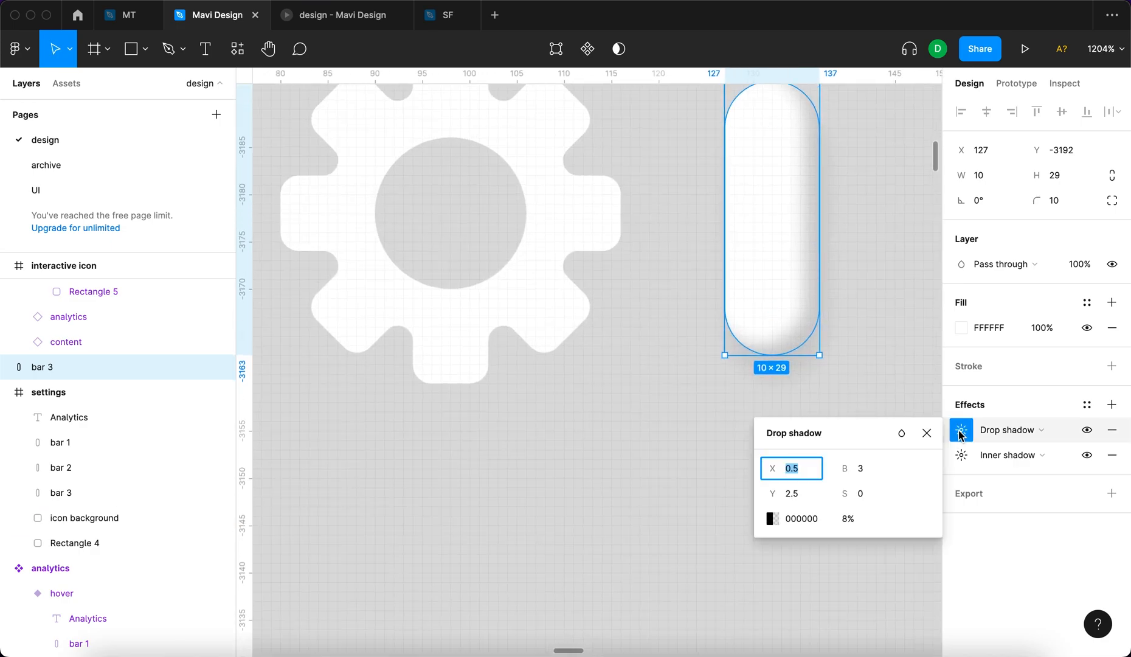
click(670, 437)
click(754, 271)
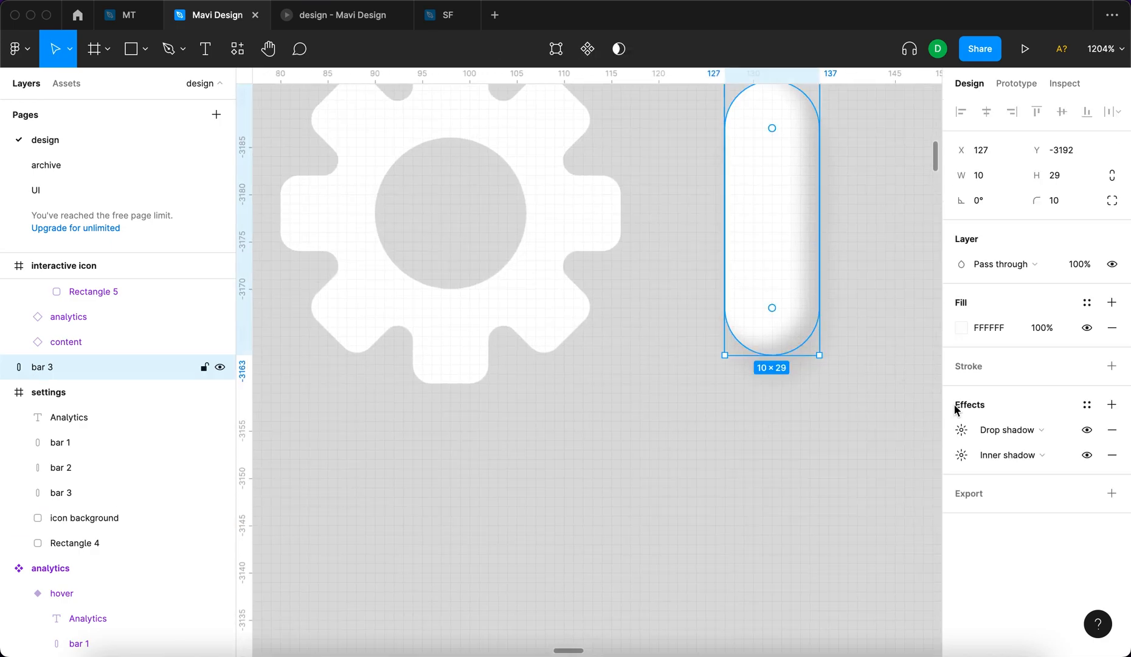
click(962, 456)
click(961, 456)
click(961, 456)
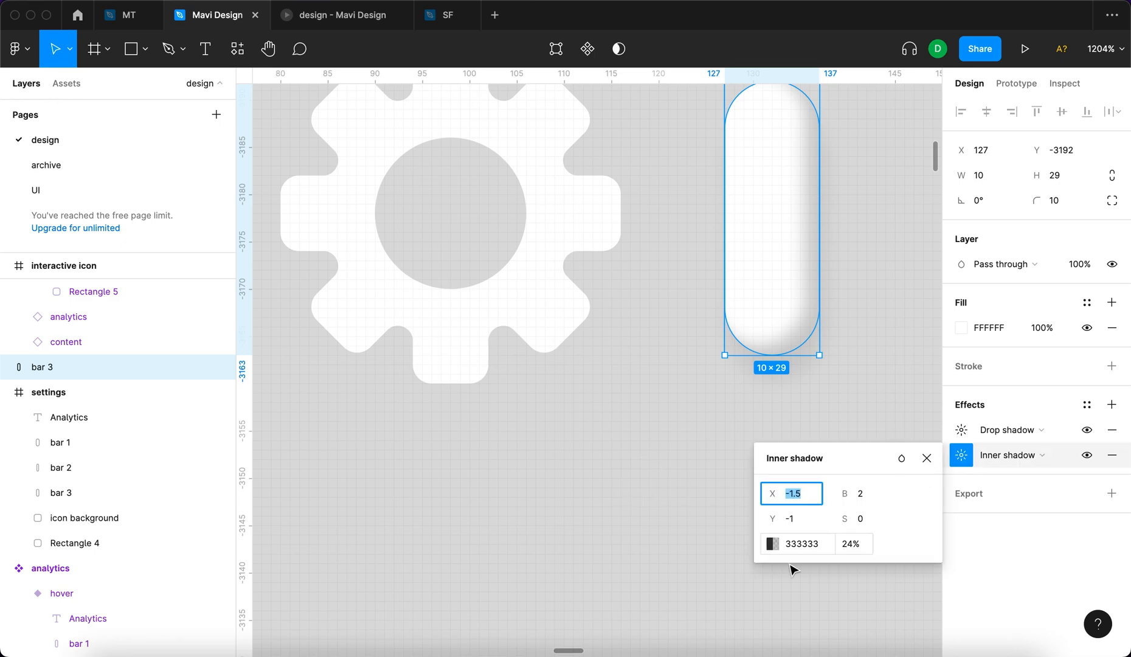
click(960, 431)
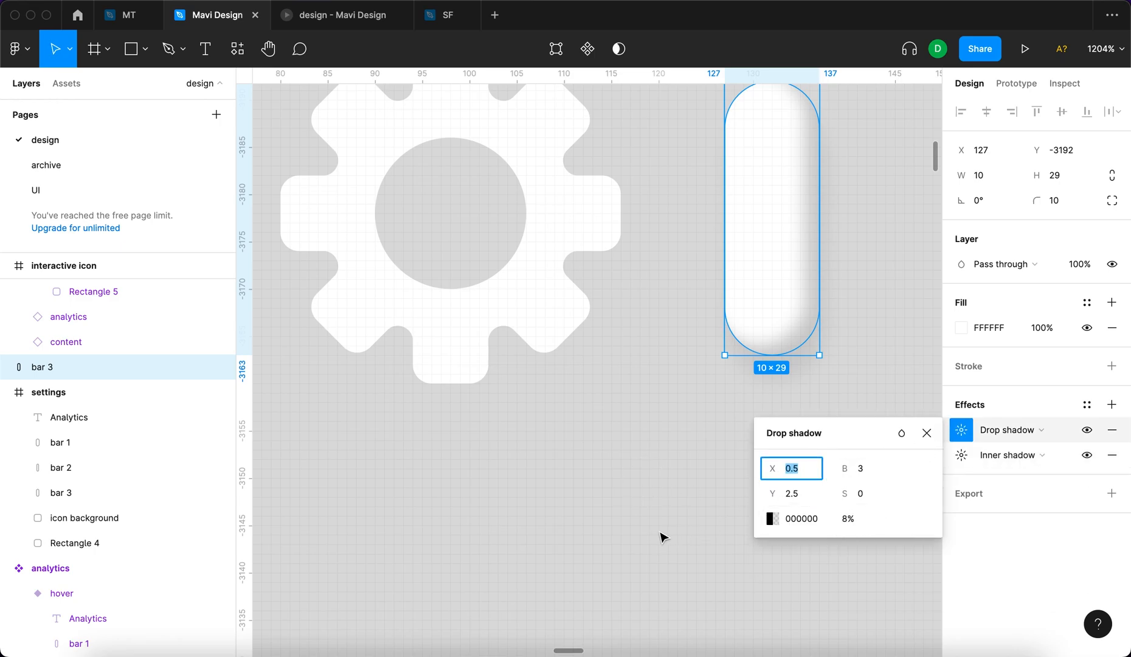
click(722, 505)
click(787, 293)
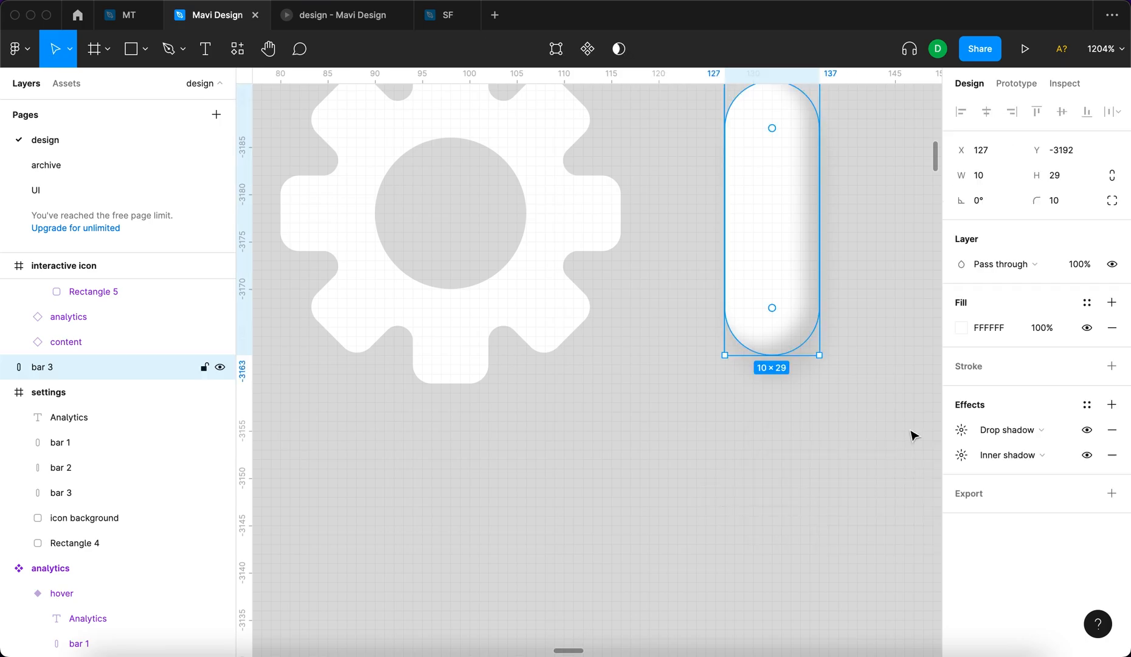
Copy the bar's drop shadow and inner shadow effects and paste them onto the white gear
mouse_move(951, 459)
mouse_down()
mouse_move(947, 442)
mouse_move(936, 446)
mouse_up()
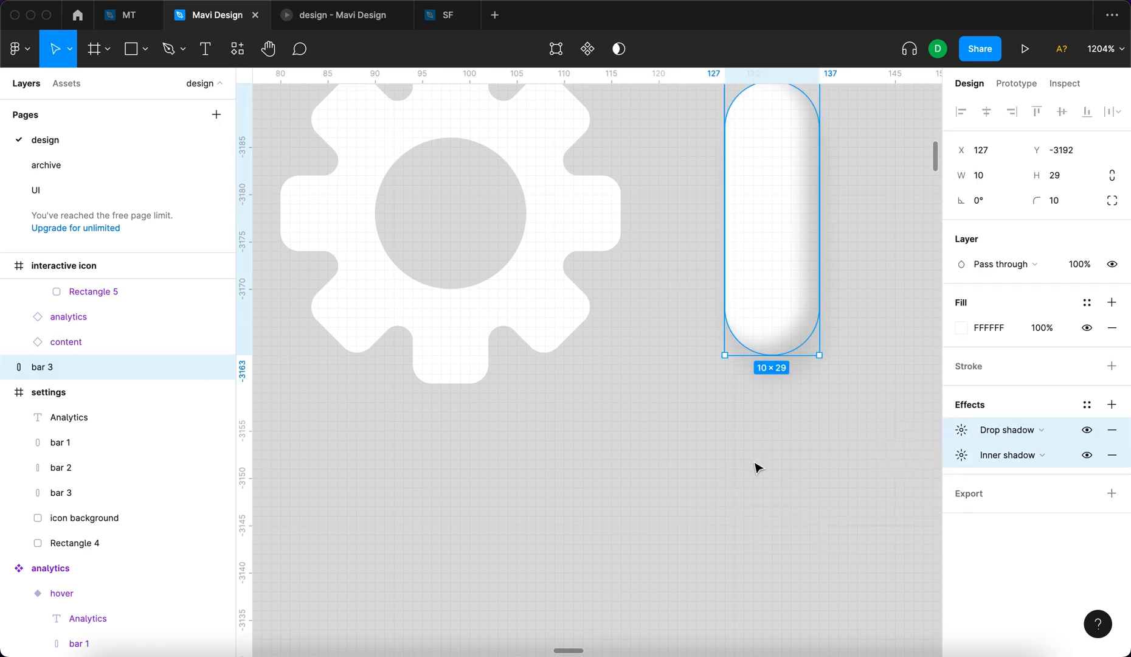
key(super+c)
click(583, 327)
scroll(583, 331, up, 2)
key(super+v)
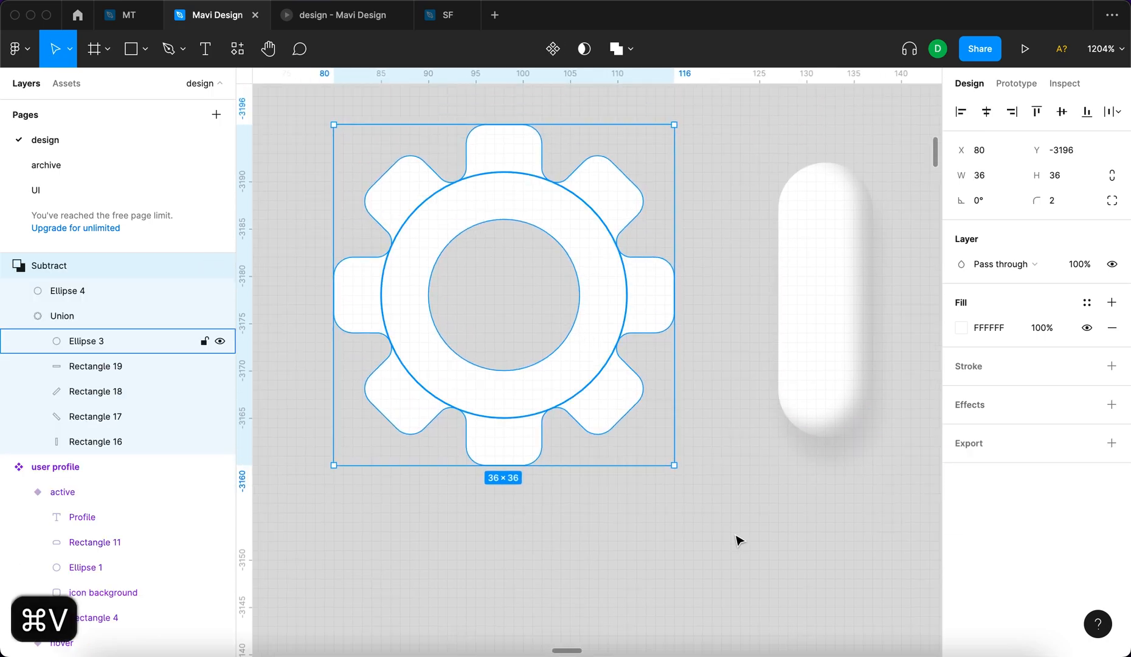
click(783, 512)
scroll(782, 512, down, 10)
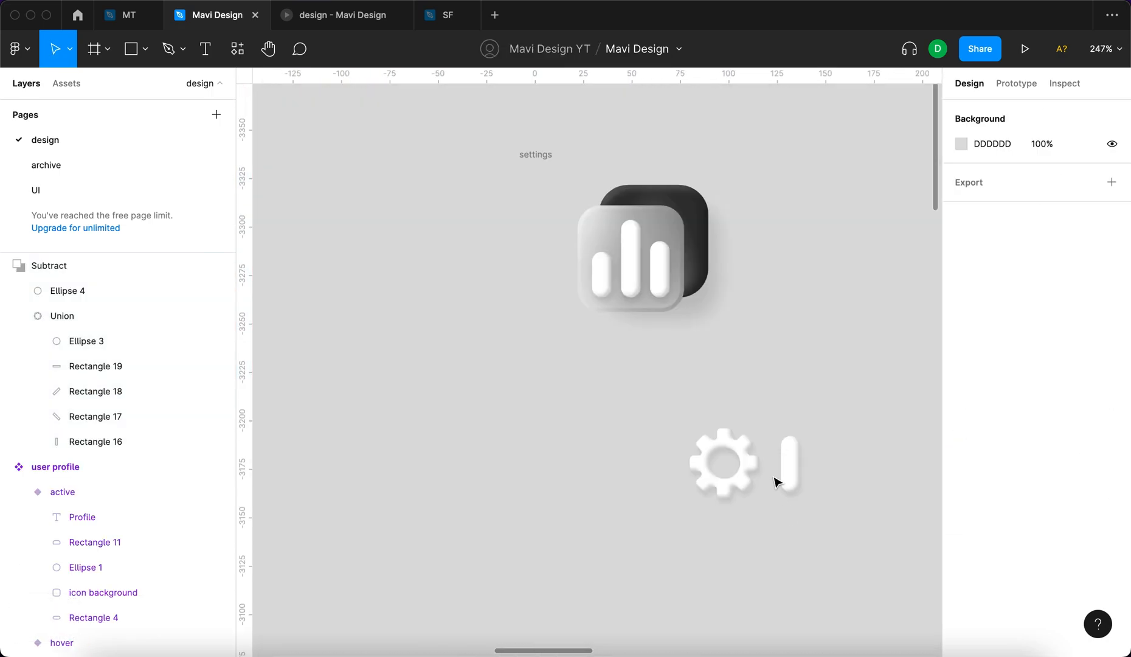
Move the shaded gear to just below the grey glass tile of the settings icon
scroll(776, 483, up, 2)
scroll(767, 491, up, 5)
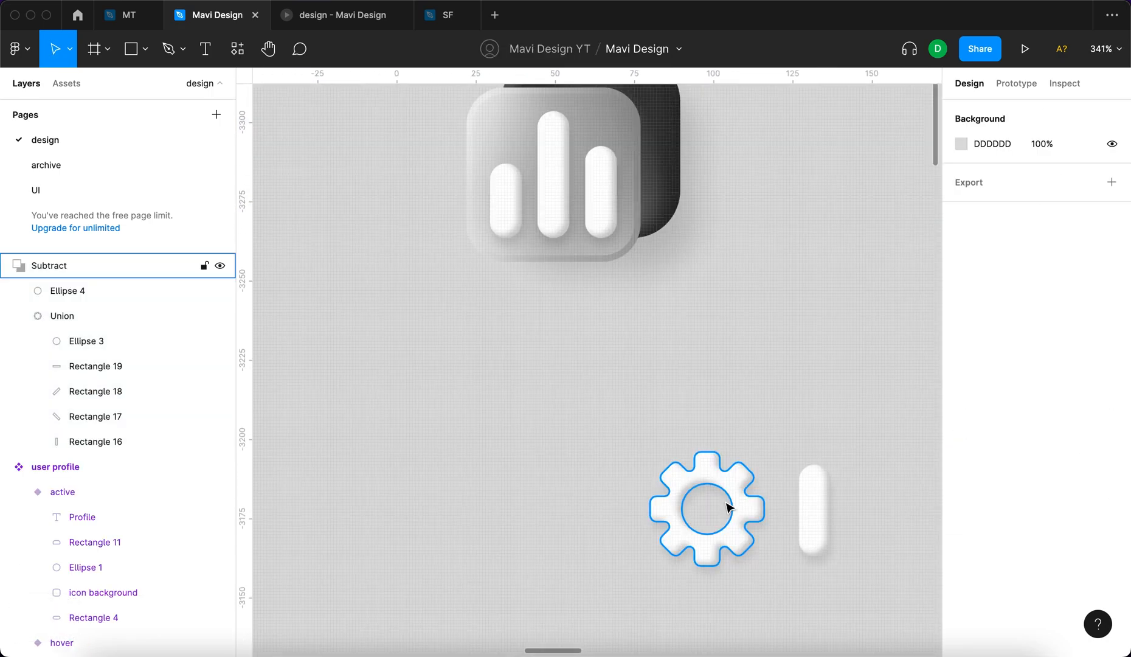
drag(738, 491, 582, 319)
scroll(517, 207, up, 2)
Delete the three white bars from the front glass tile of the settings icon
click(515, 220)
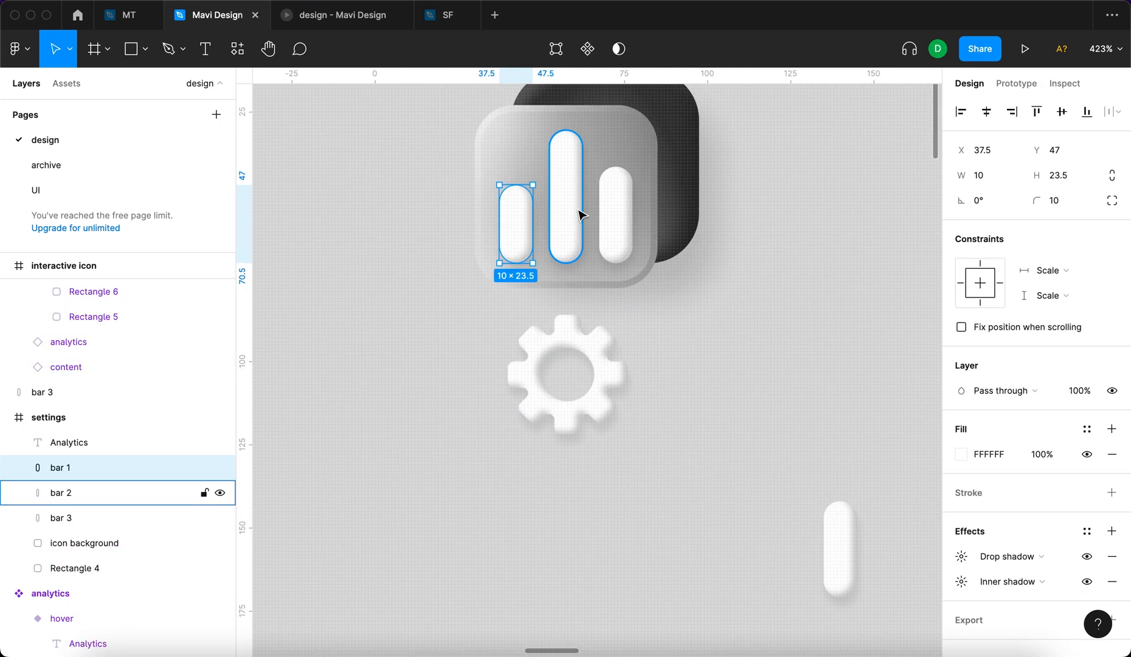
shift+click(574, 213)
shift+click(613, 219)
key(BackSpace)
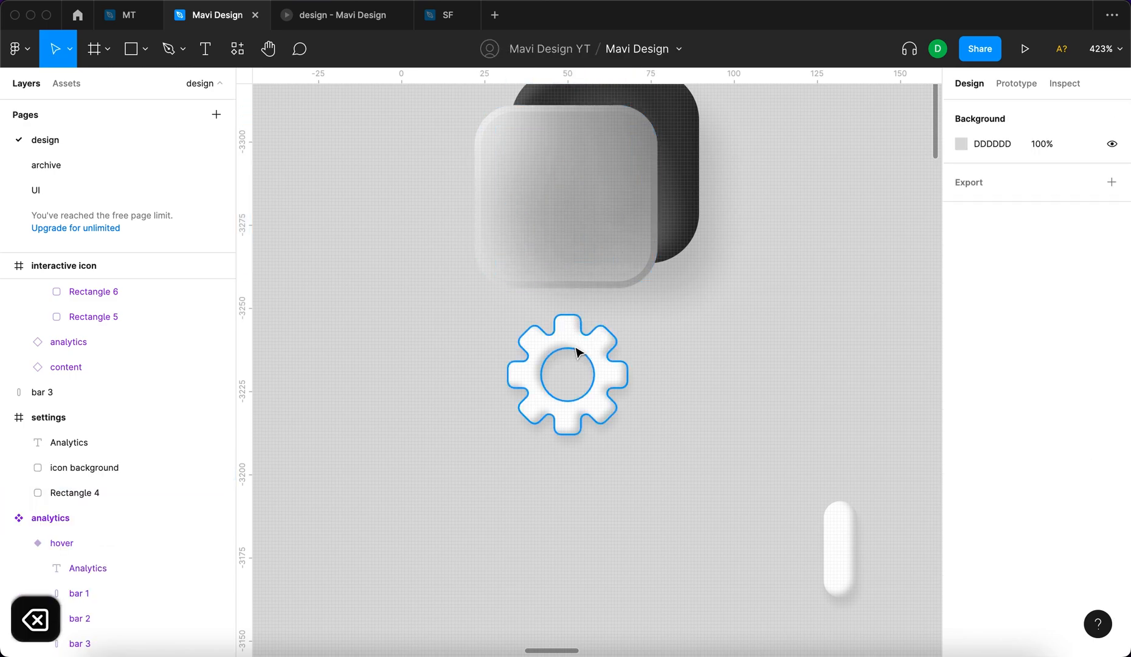
Cut the gear, paste it into the settings frame and place it on the front glass tile at X 40, Y 32
click(575, 350)
key(super+x)
click(595, 200)
key(super+v)
drag(573, 391, 583, 213)
scroll(583, 212, down, 10)
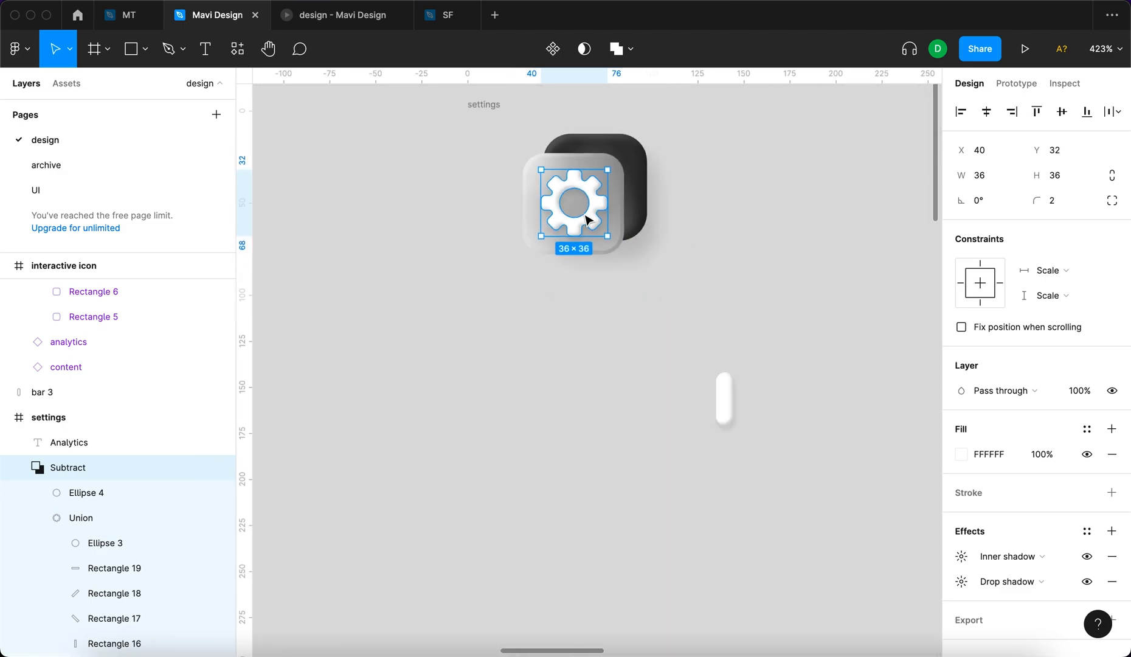
click(578, 322)
Check the gear's margins on the glass tile and enlarge the gear slightly from its corner to equalise them on all sides
click(579, 209)
scroll(579, 208, up, 10)
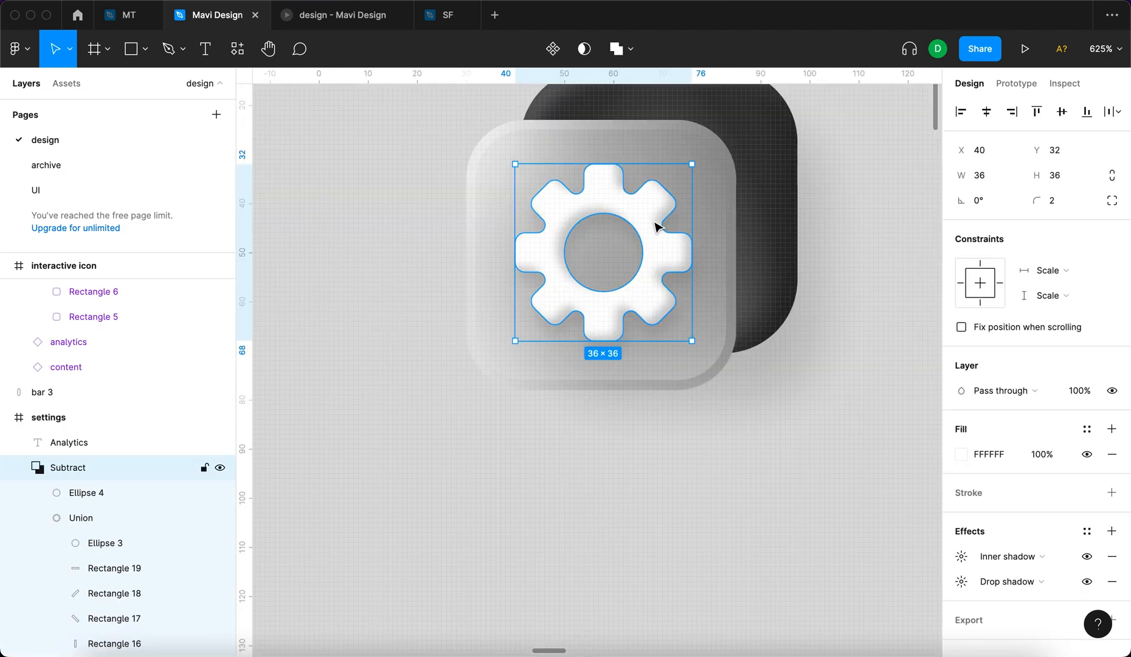
key(alt)
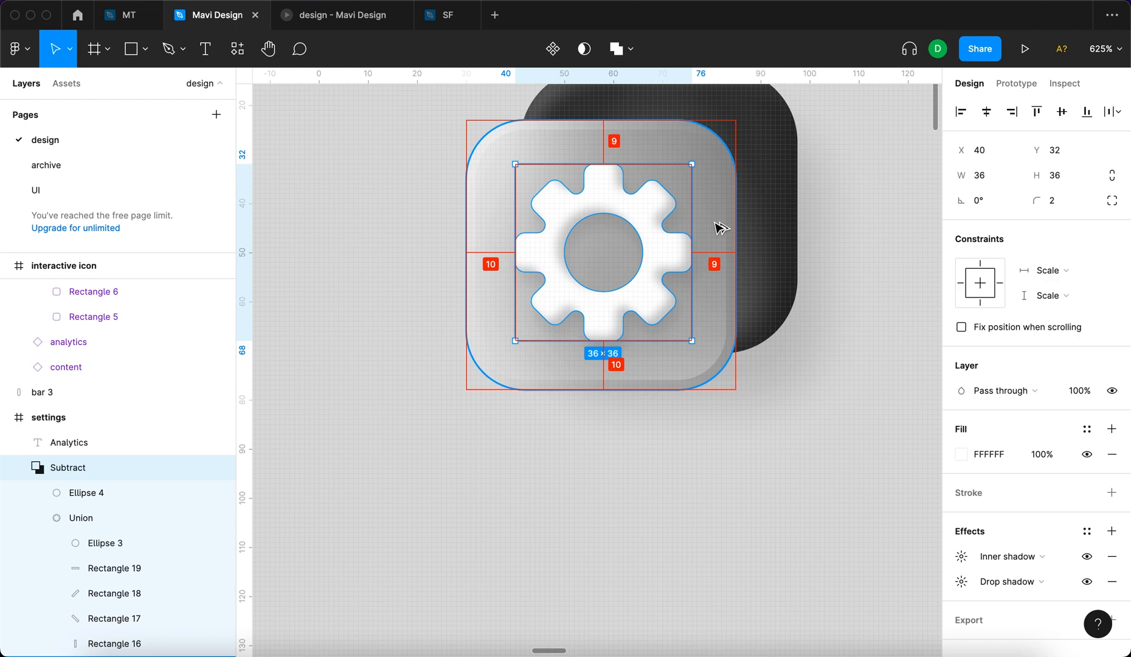
drag(697, 163, 698, 161)
key(alt)
scroll(668, 356, up, 3)
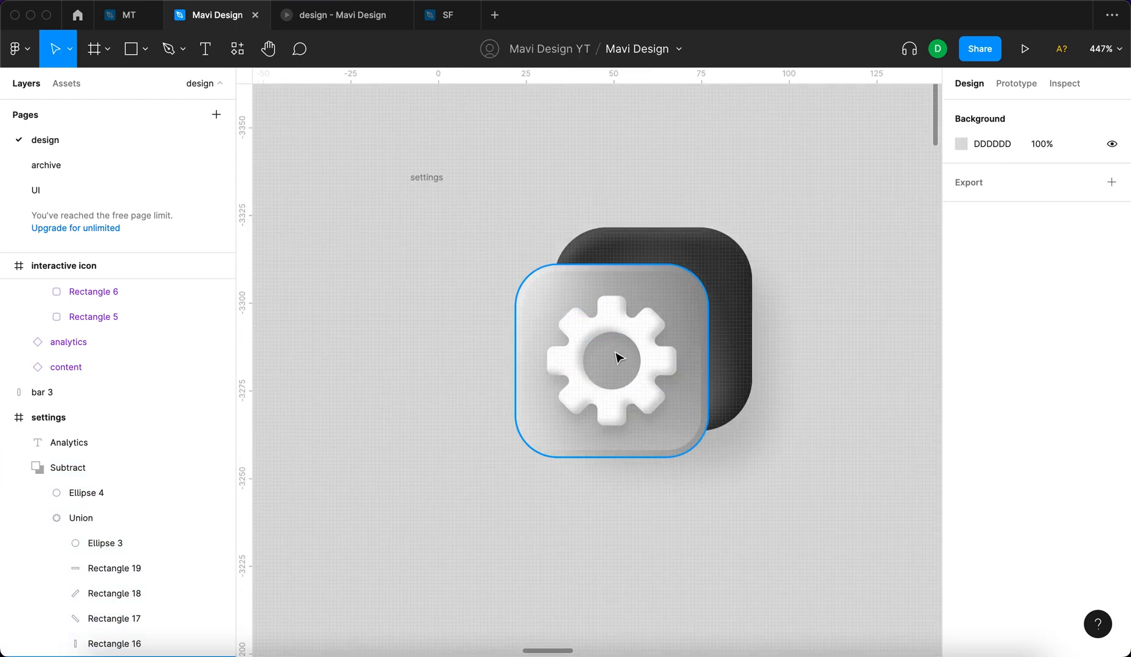
scroll(618, 358, right, 2)
scroll(629, 395, down, 1)
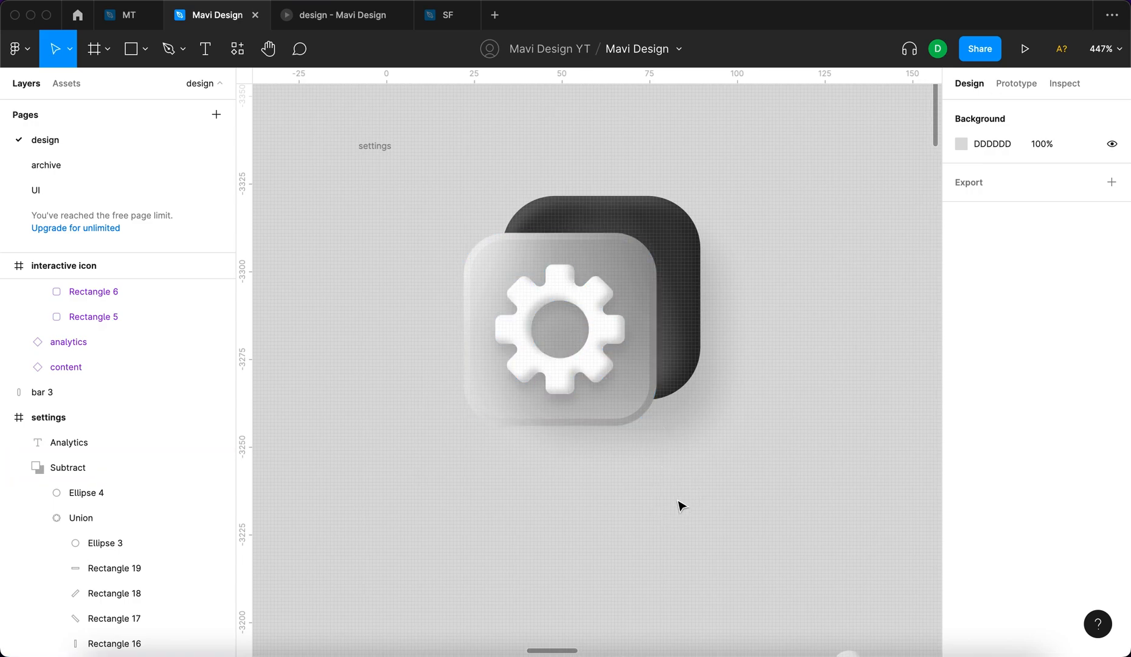
scroll(677, 504, right, 1)
scroll(677, 503, down, 2)
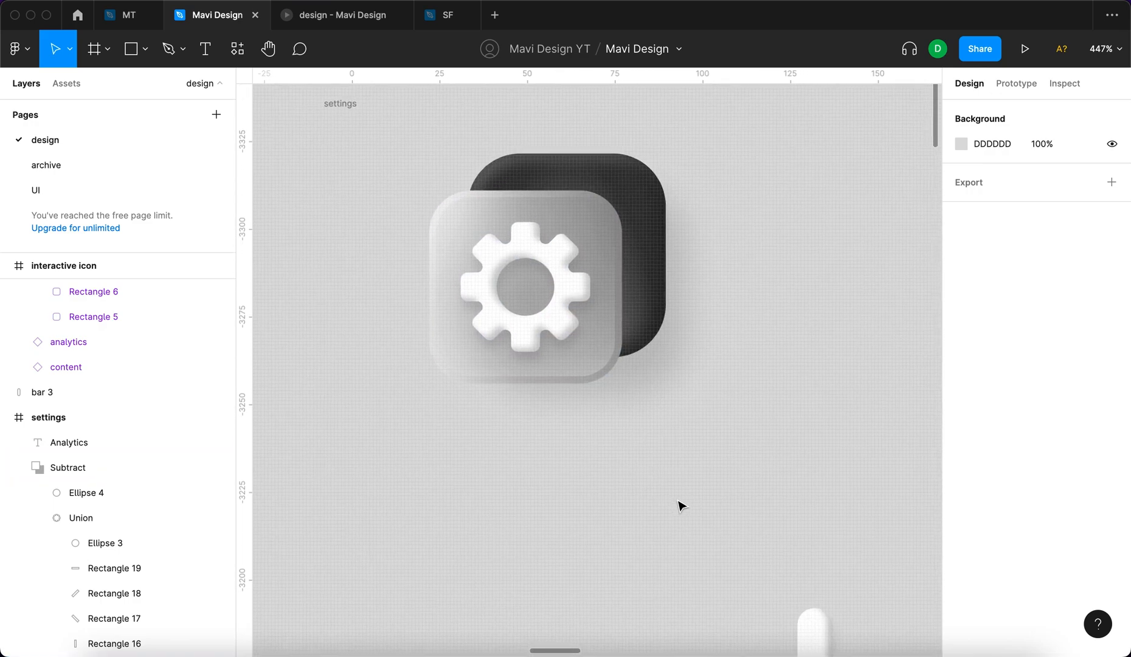
Try enlarging the gear's body circle around its centre to 29 by 29
scroll(554, 316, up, 4)
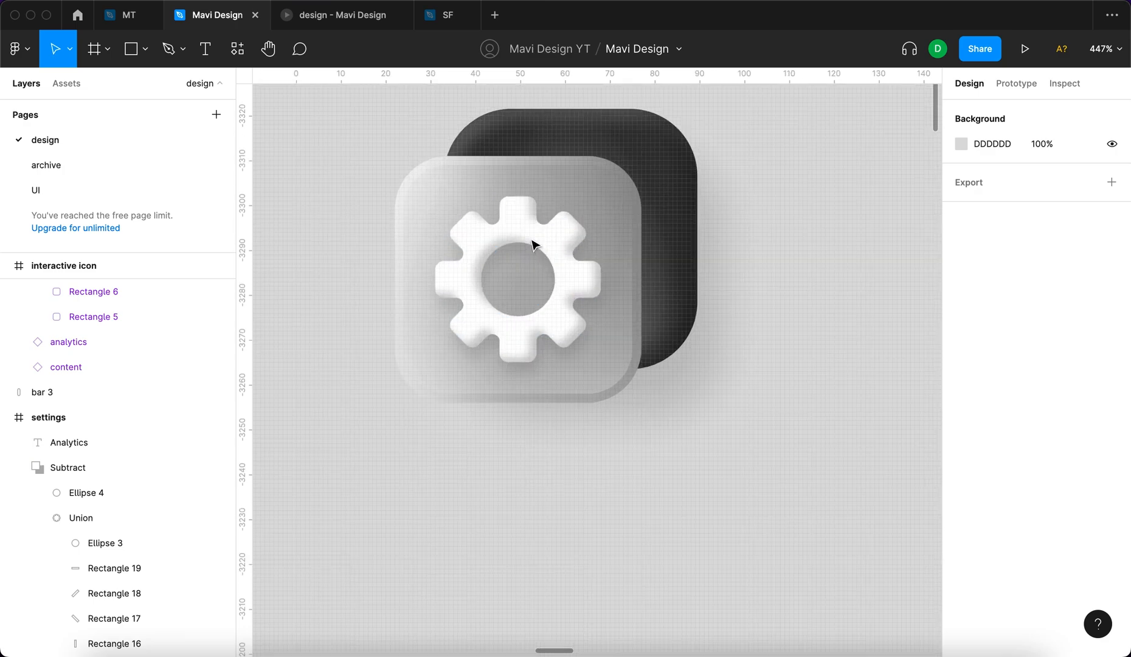
click(537, 226)
key(shift+2)
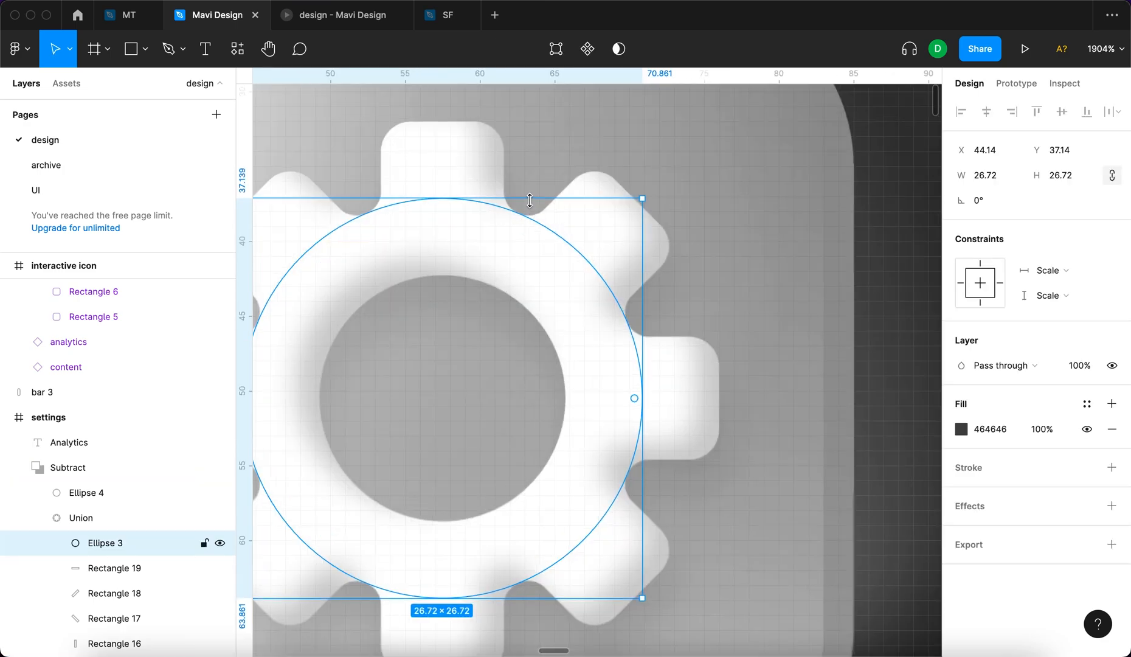
key(alt)
drag(529, 180, 529, 180)
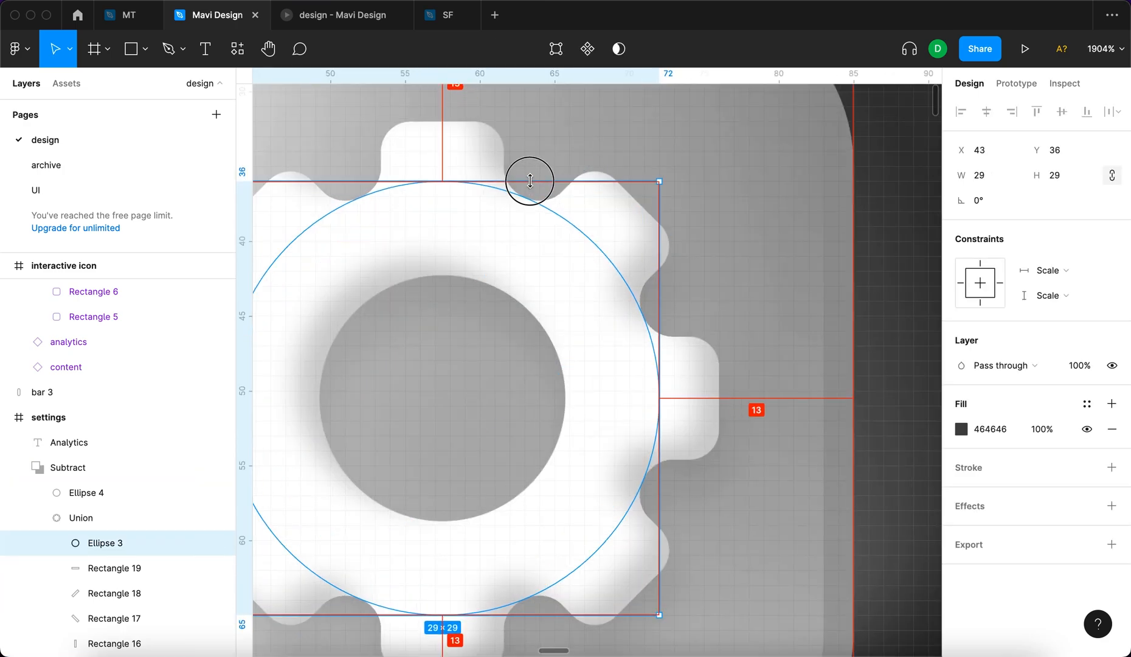
scroll(599, 237, down, 10)
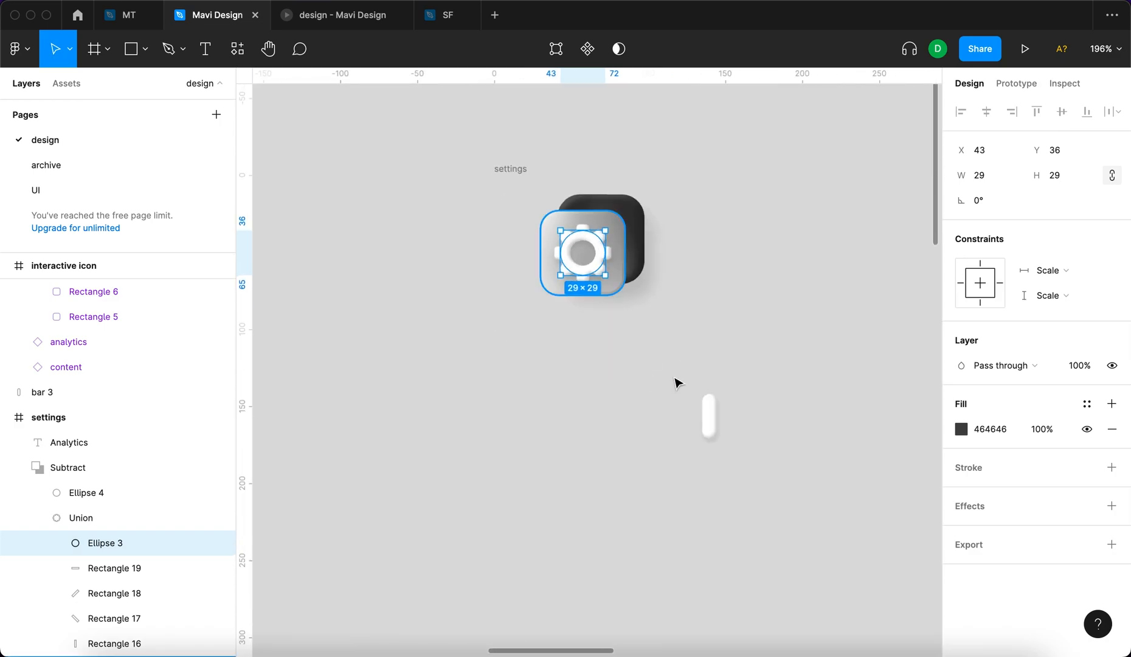
click(671, 377)
scroll(608, 251, up, 5)
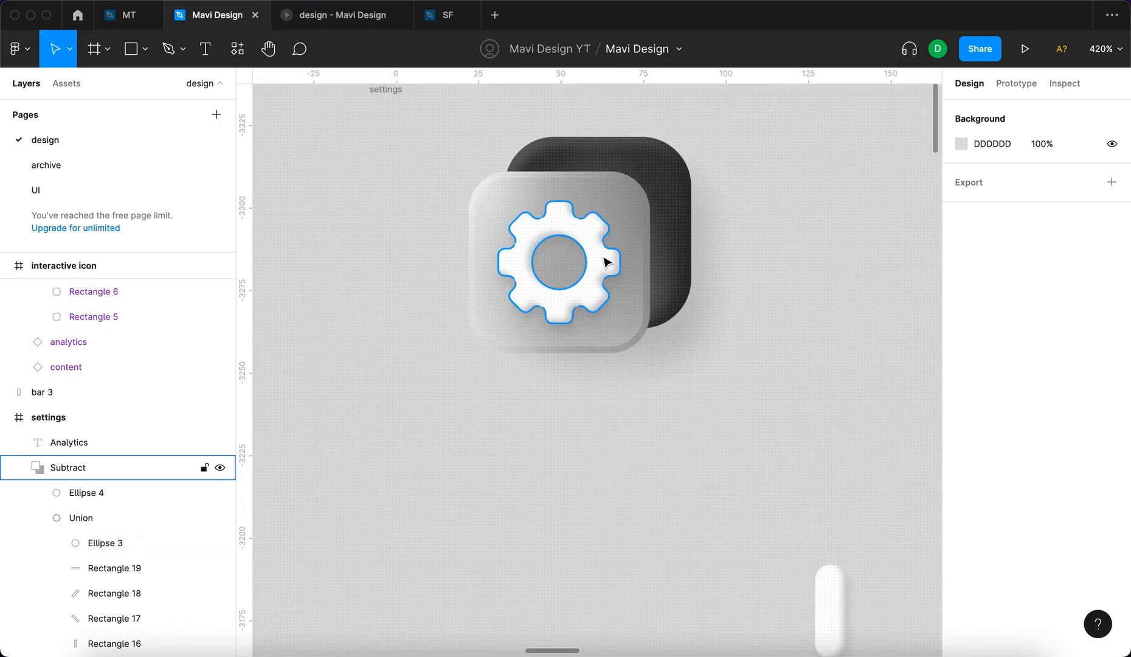
Undo the enlargement of the gear's body circle
key(super+z)
key(super+z)
click(694, 445)
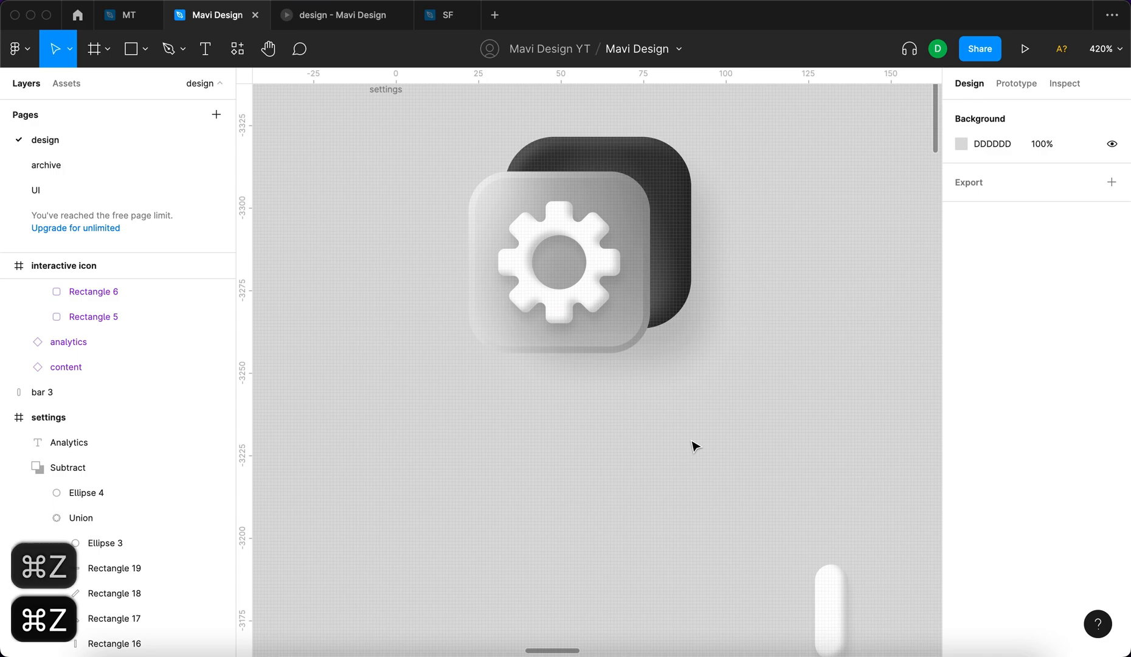
scroll(694, 445, up, 3)
click(662, 269)
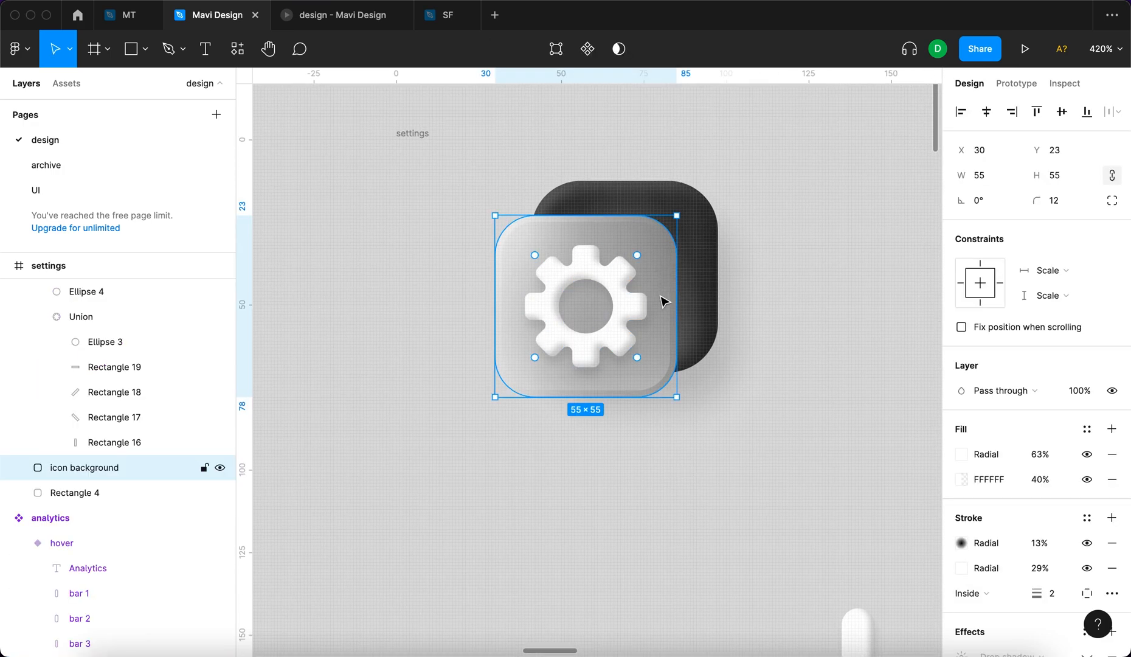
scroll(953, 391, down, 3)
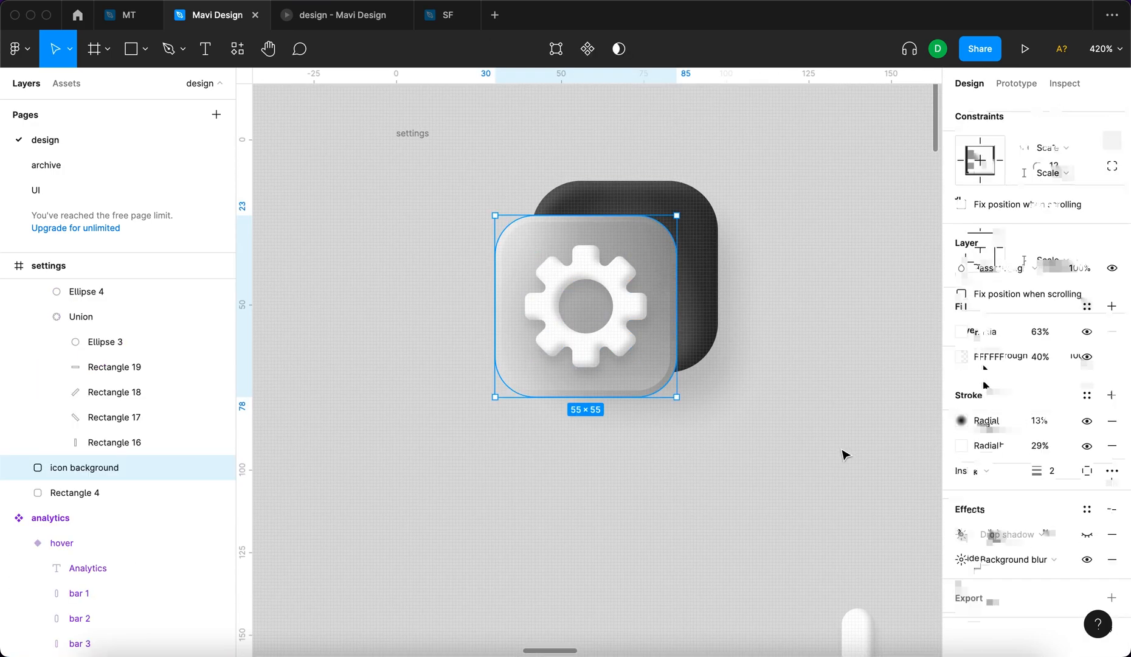
Delete the spare white bar and move the settings frame down above the analytics component, to X 35, Y -3207
click(732, 423)
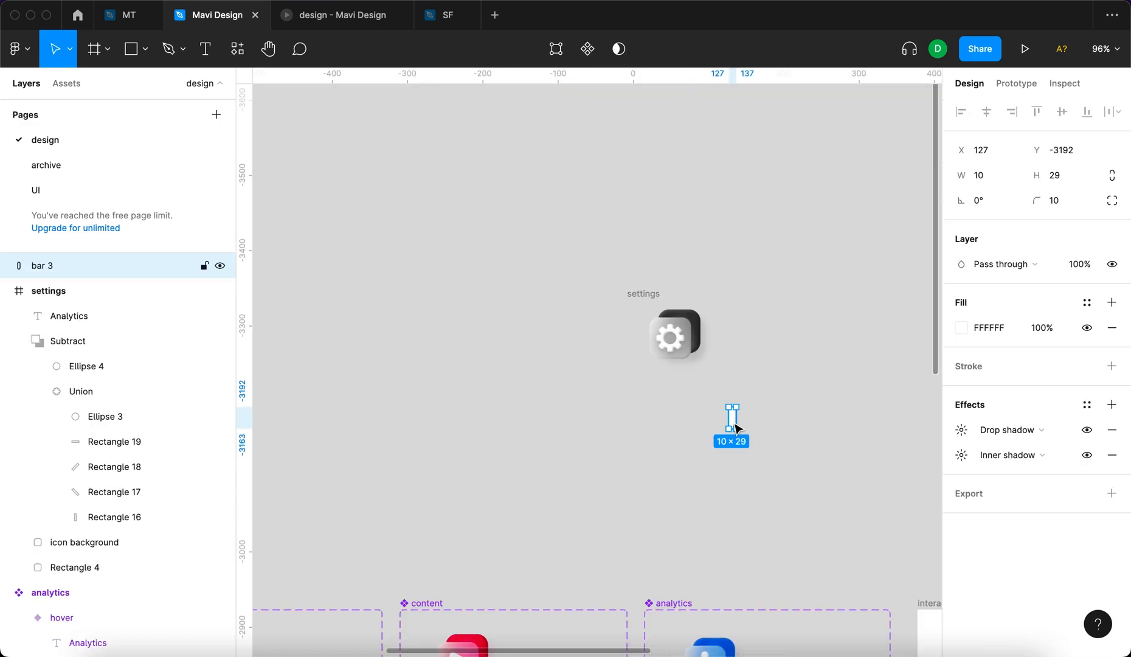
key(BackSpace)
click(707, 252)
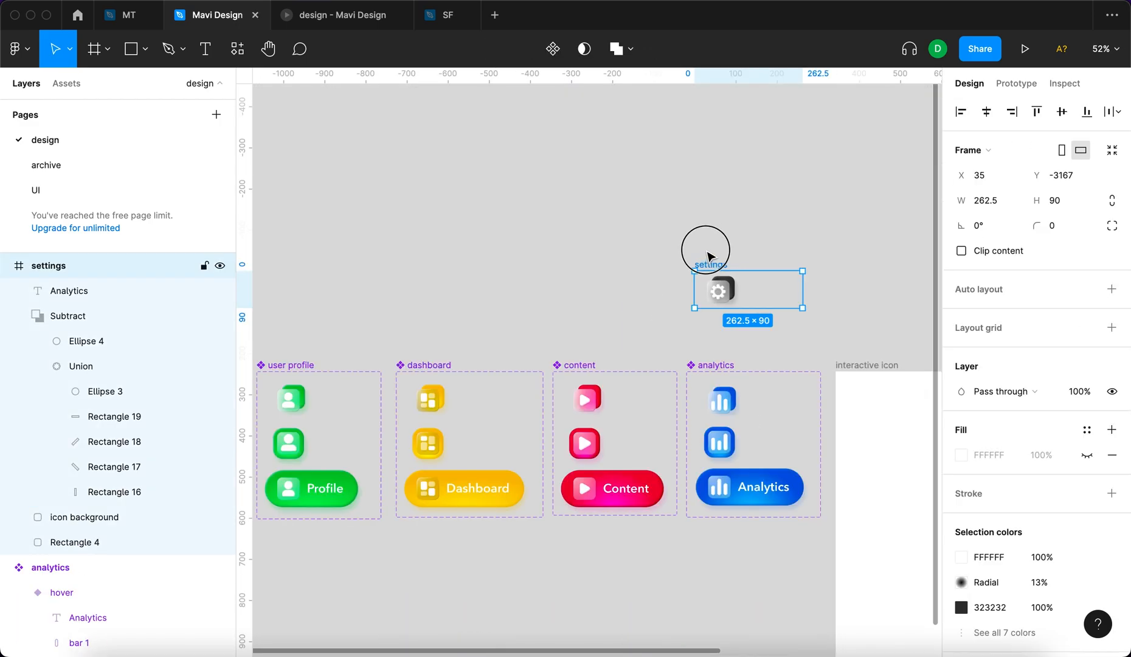
drag(707, 252, 708, 249)
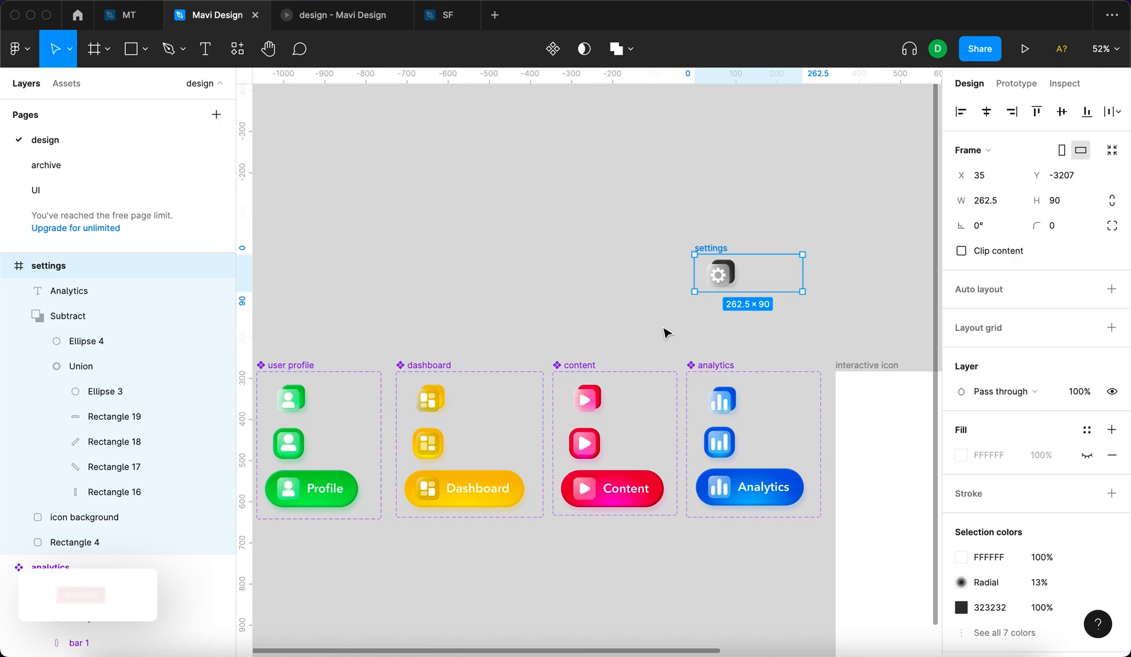
scroll(727, 255, up, 5)
scroll(725, 255, right, 2)
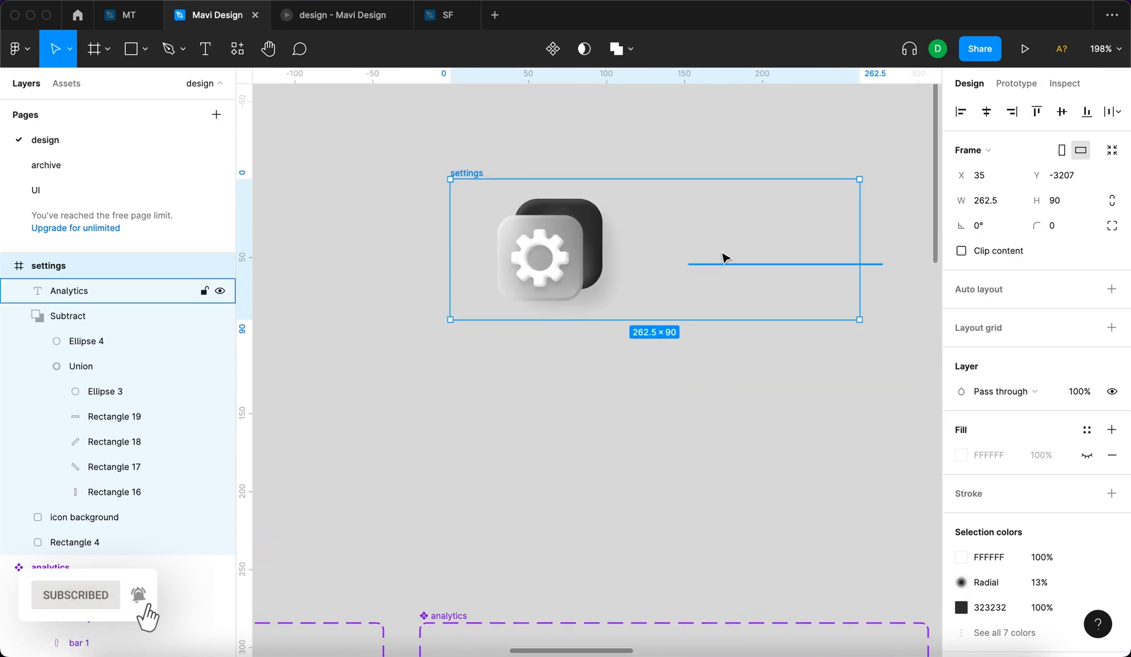
Move the settings frame up to X 15, Y -3256, aligned above the analytics component
scroll(724, 255, down, 5)
drag(577, 219, 562, 182)
scroll(582, 176, down, 1)
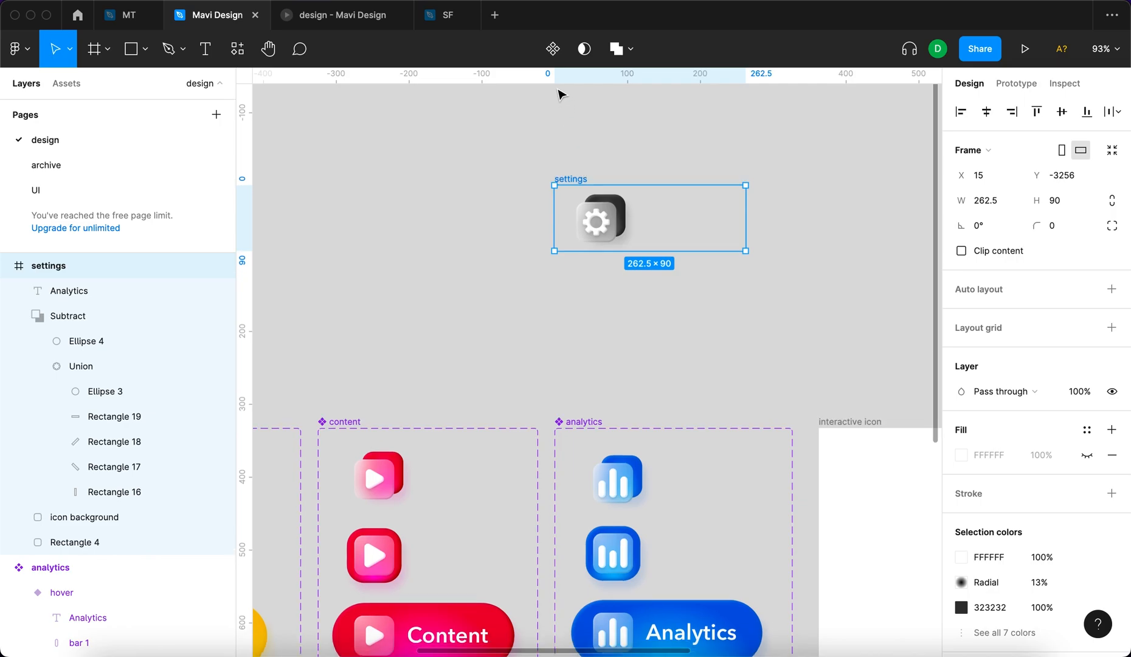
Turn the settings frame into a component and add a second variant to it
click(551, 53)
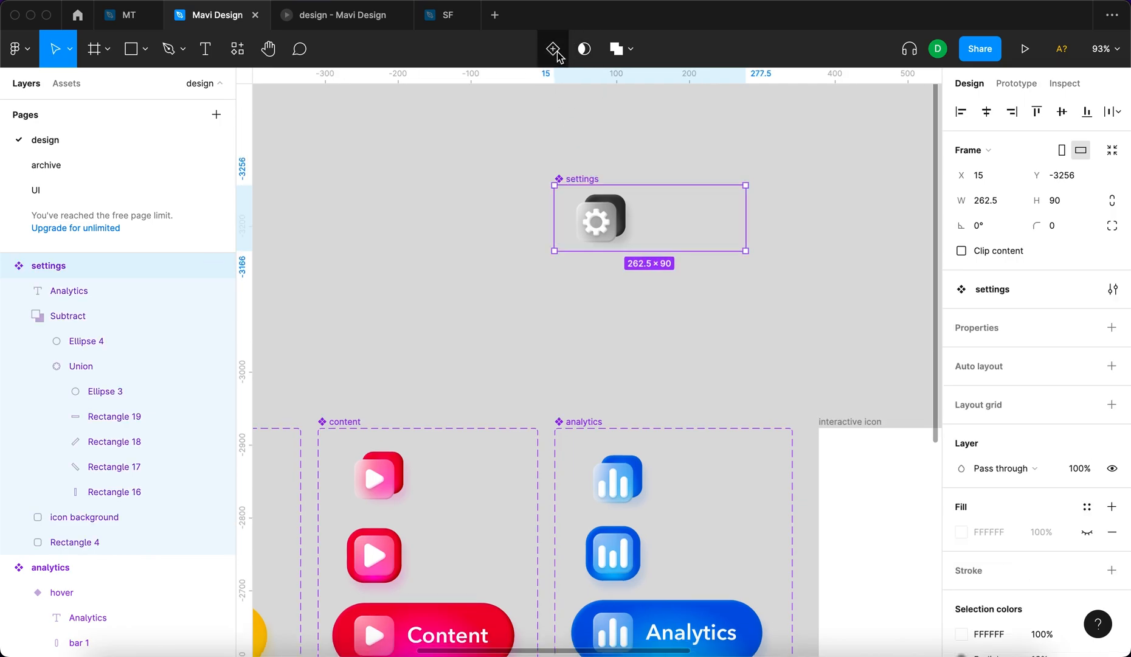
click(555, 53)
click(583, 160)
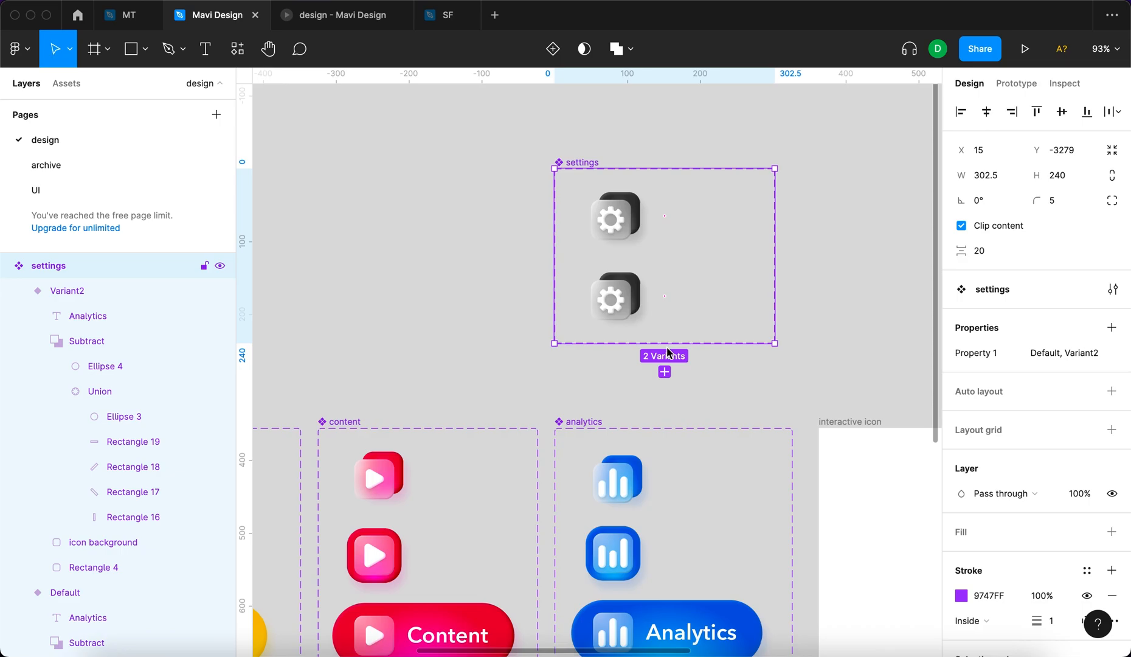
Rename the lower settings variant to "active" and the upper one to "default"
click(614, 298)
click(1068, 383)
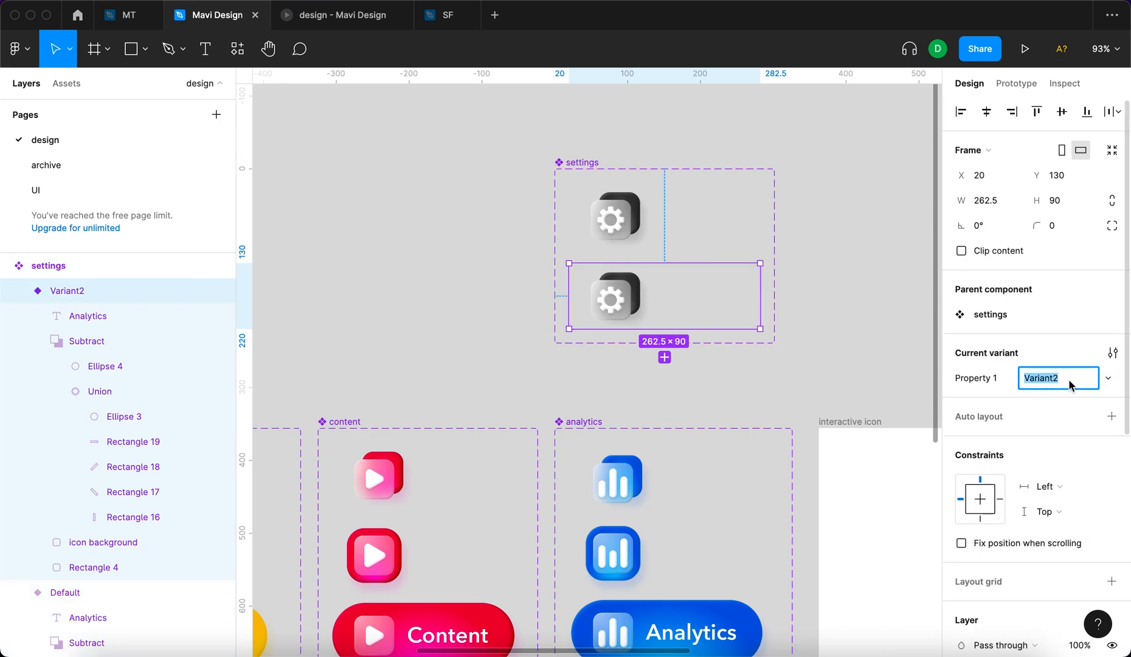
text(active)
key(Return)
click(671, 241)
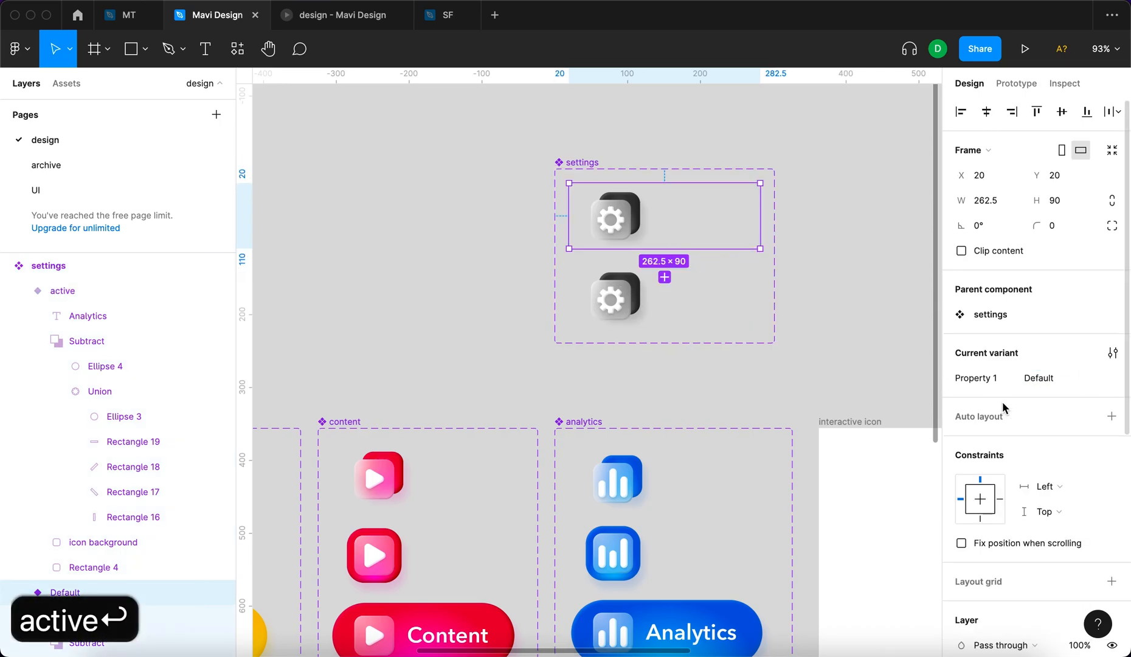
text(default)
key(Return)
Name the settings component's variant property "state" and move the component set up to Y -3297
click(573, 163)
click(1110, 354)
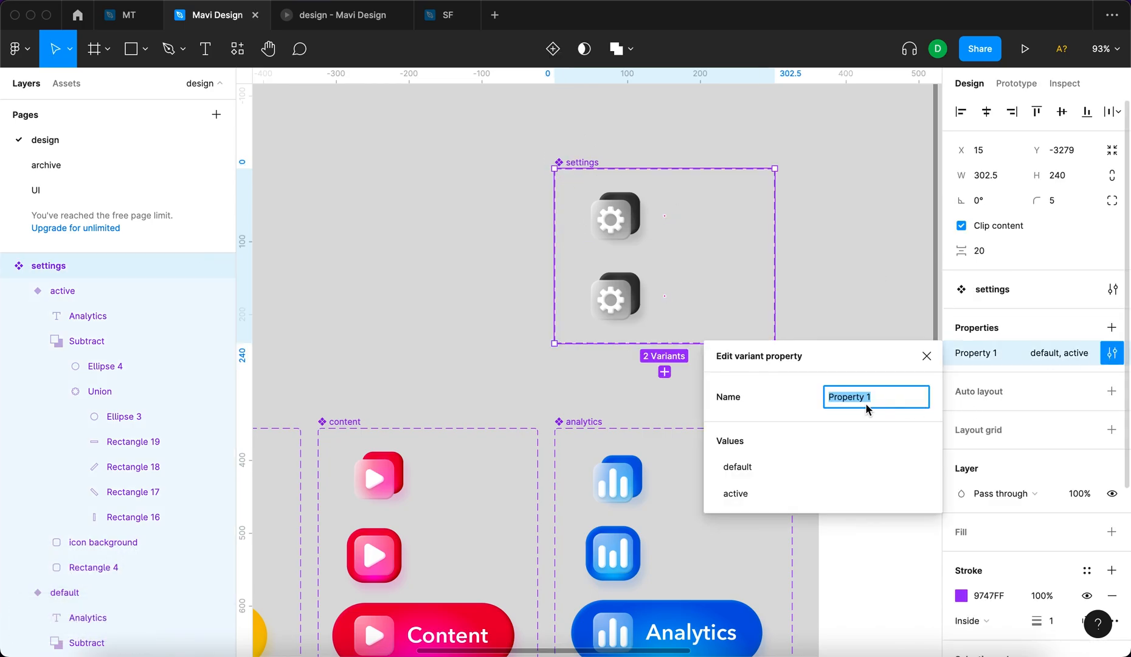
text(state)
key(Return)
drag(581, 161, 580, 149)
Stretch the dark rectangle in the active variant from X 0, Y 0 to 263 by 90, filling the variant frame
scroll(652, 260, up, 3)
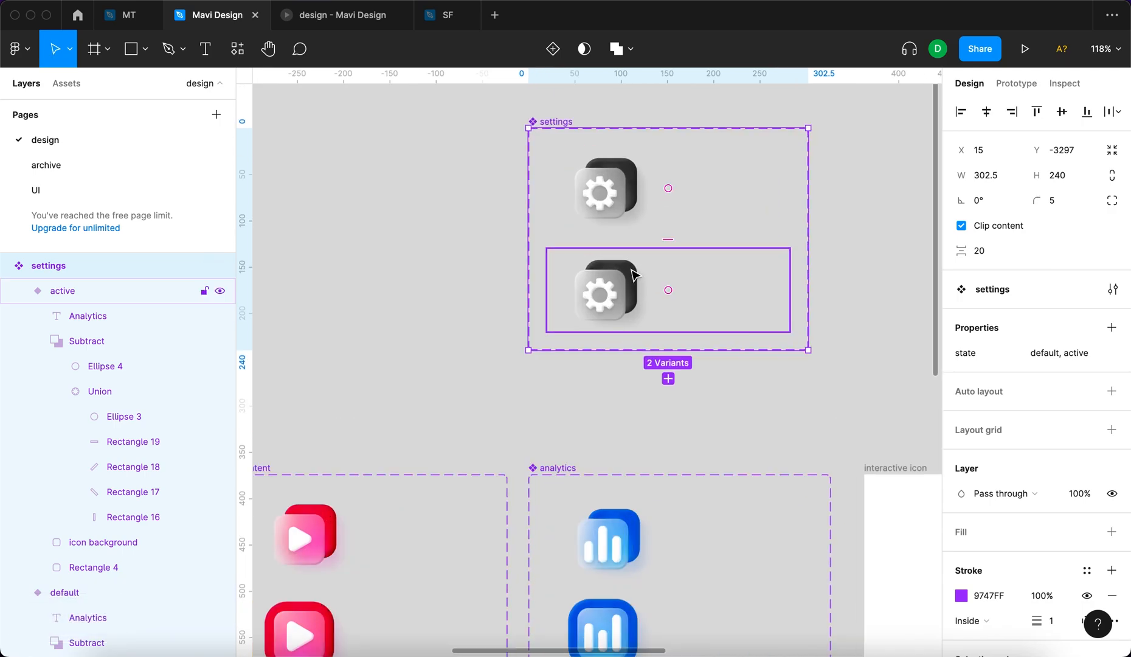
super+click(632, 270)
mouse_move(578, 258)
mouse_down()
mouse_move(543, 246)
mouse_move(570, 254)
mouse_up()
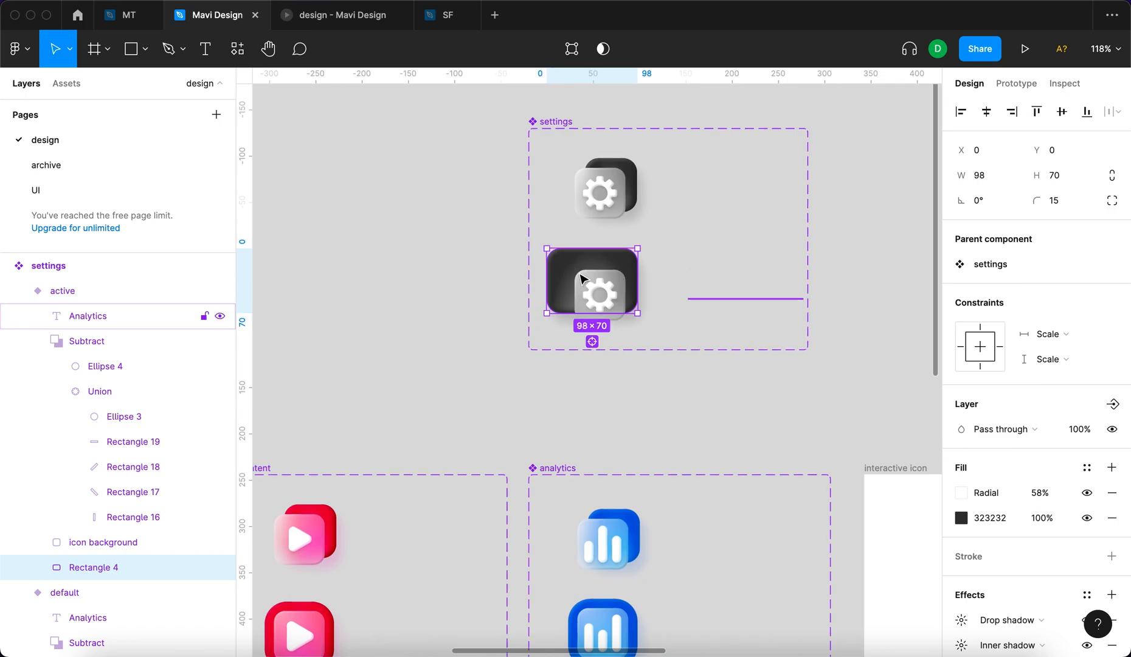
drag(732, 327, 791, 331)
Move the active variant's gear and glass tile up together, centring them vertically on the dark rectangle
click(625, 296)
scroll(624, 296, up, 10)
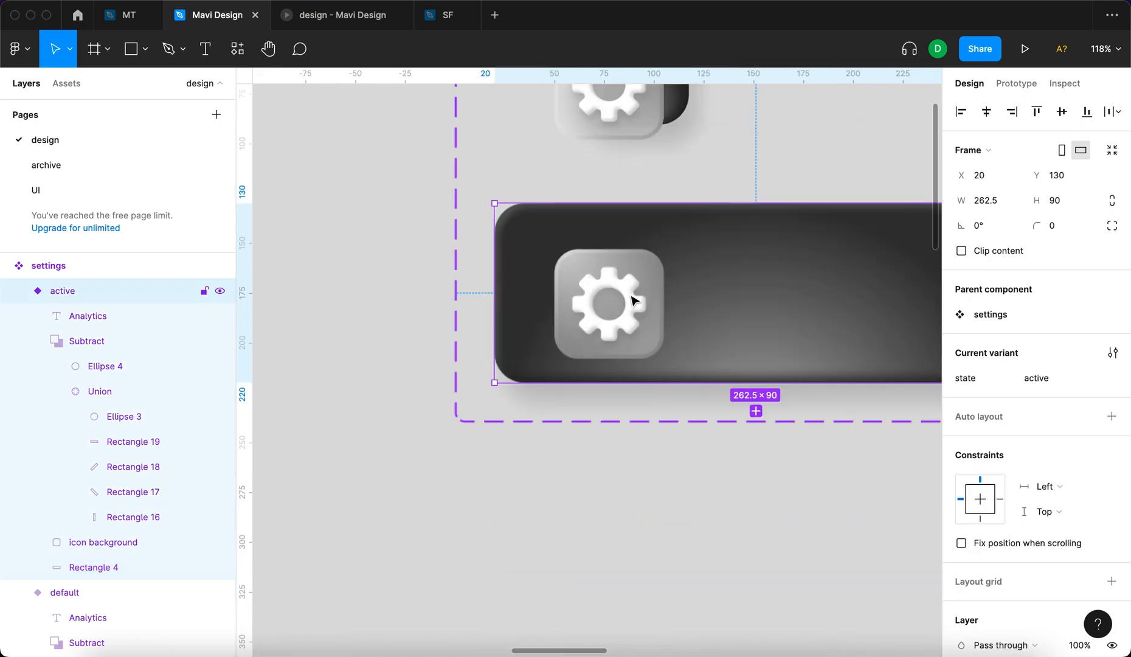
double_click(640, 296)
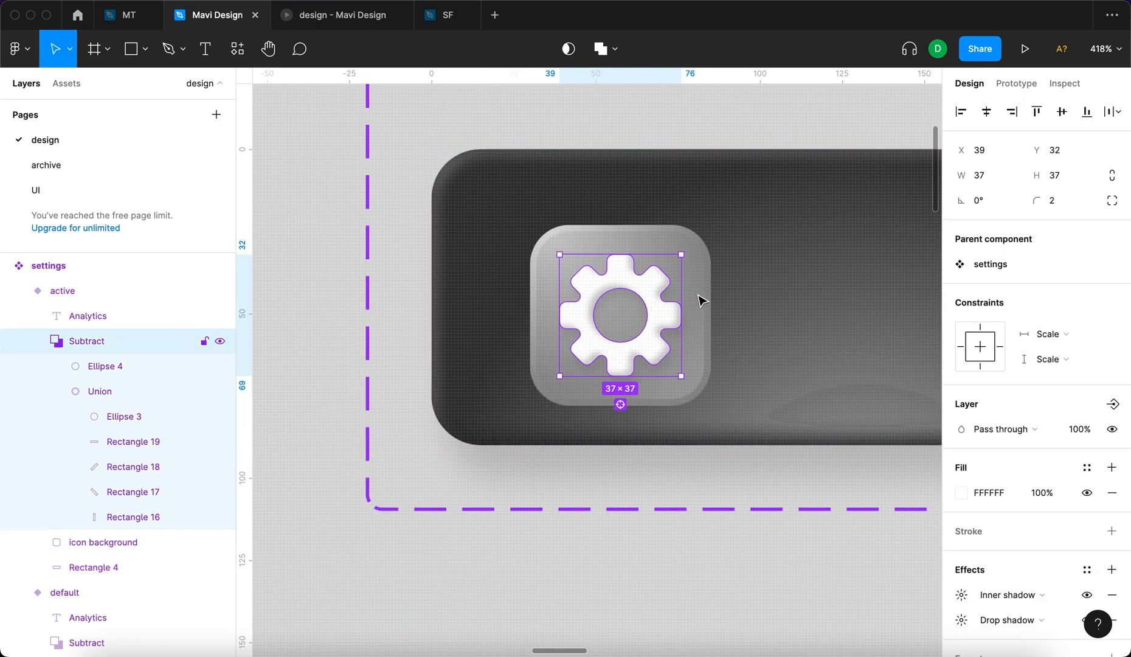
shift+click(698, 348)
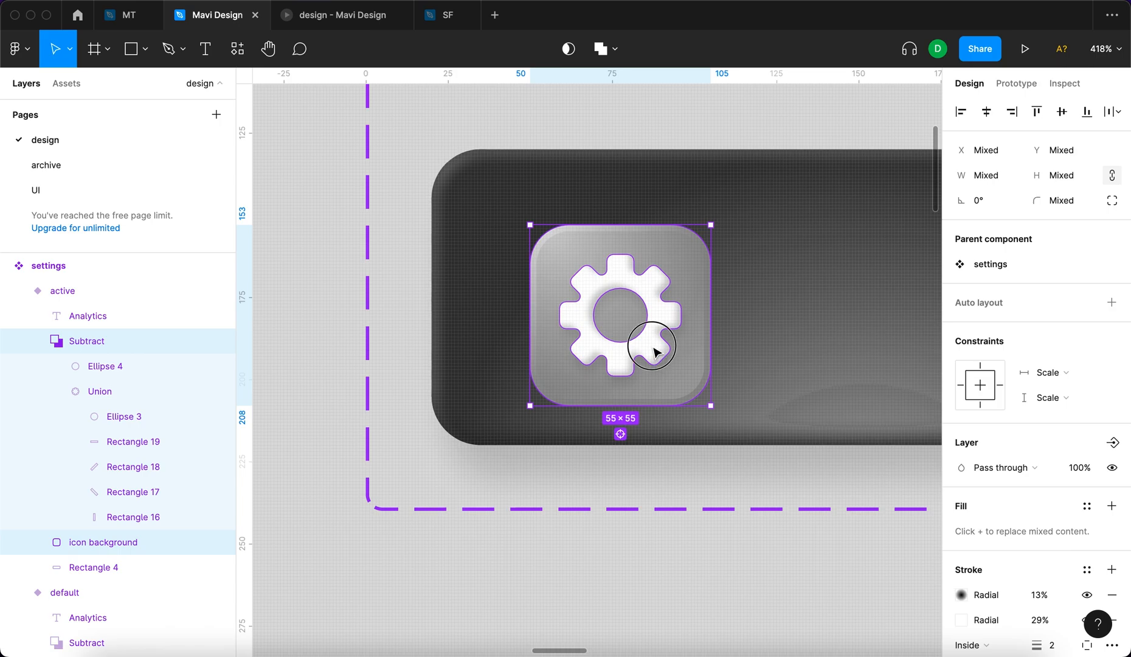
drag(656, 338, 658, 333)
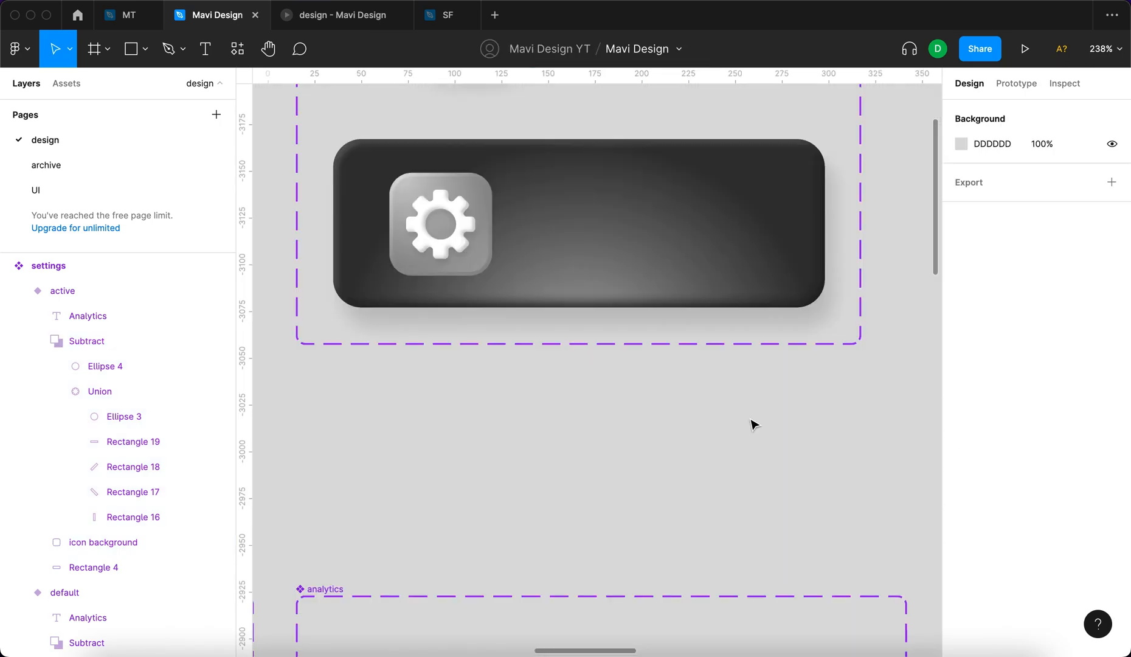
Set the active variant's dark rectangle to a corner radius of 45
scroll(752, 425, up, 1)
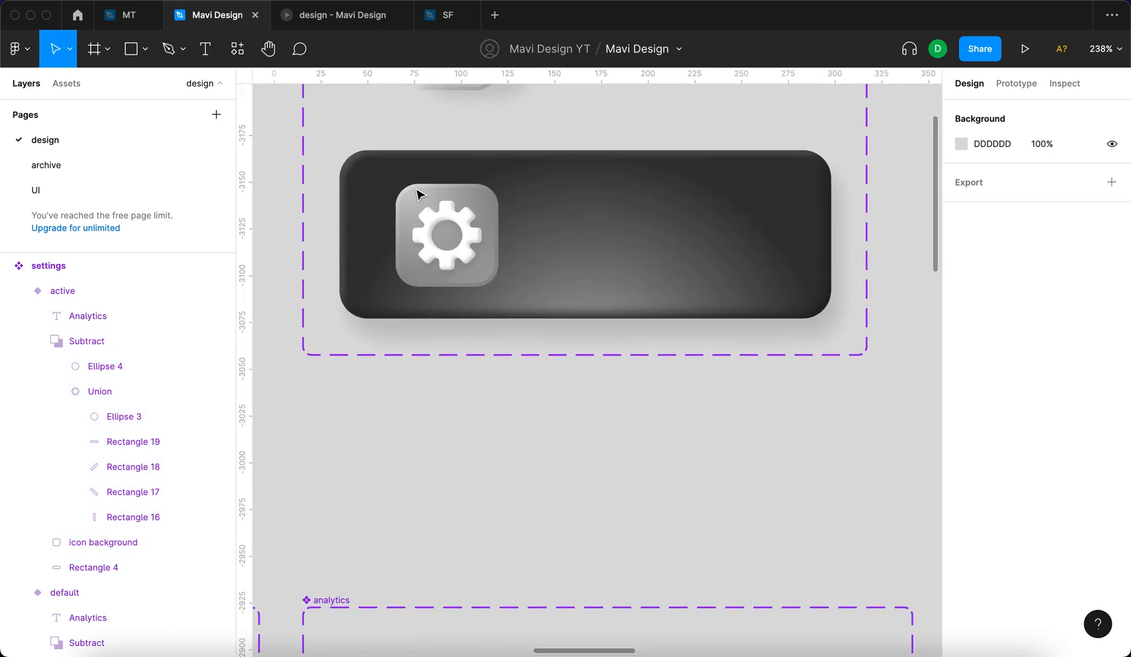
double_click(377, 183)
click(1057, 203)
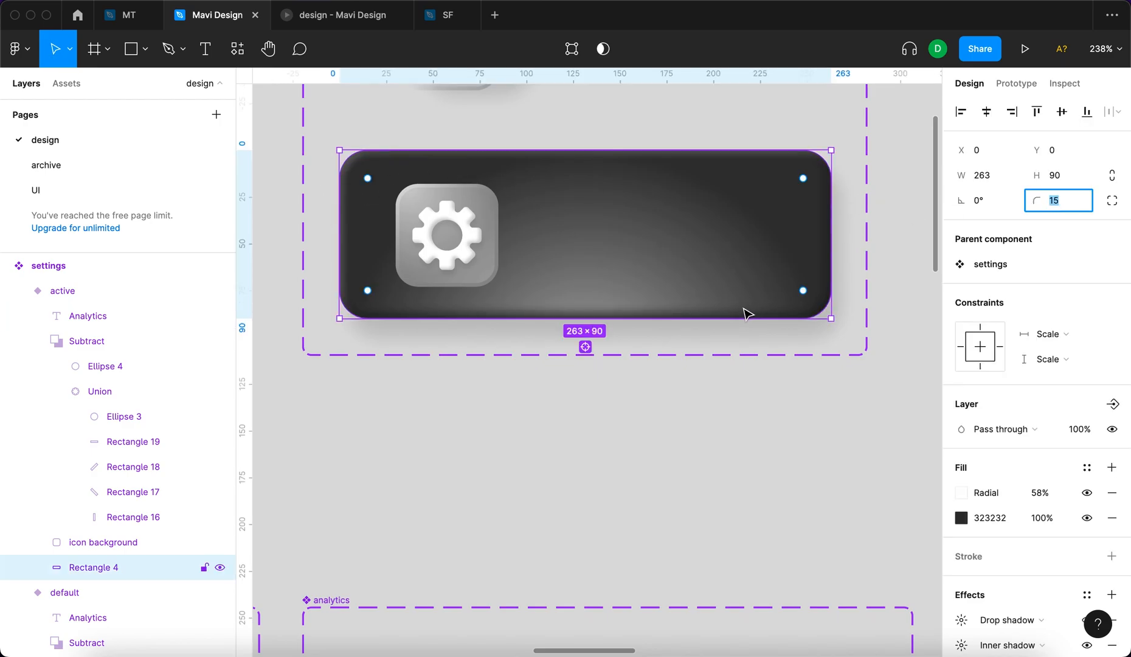
text(45)
key(Return)
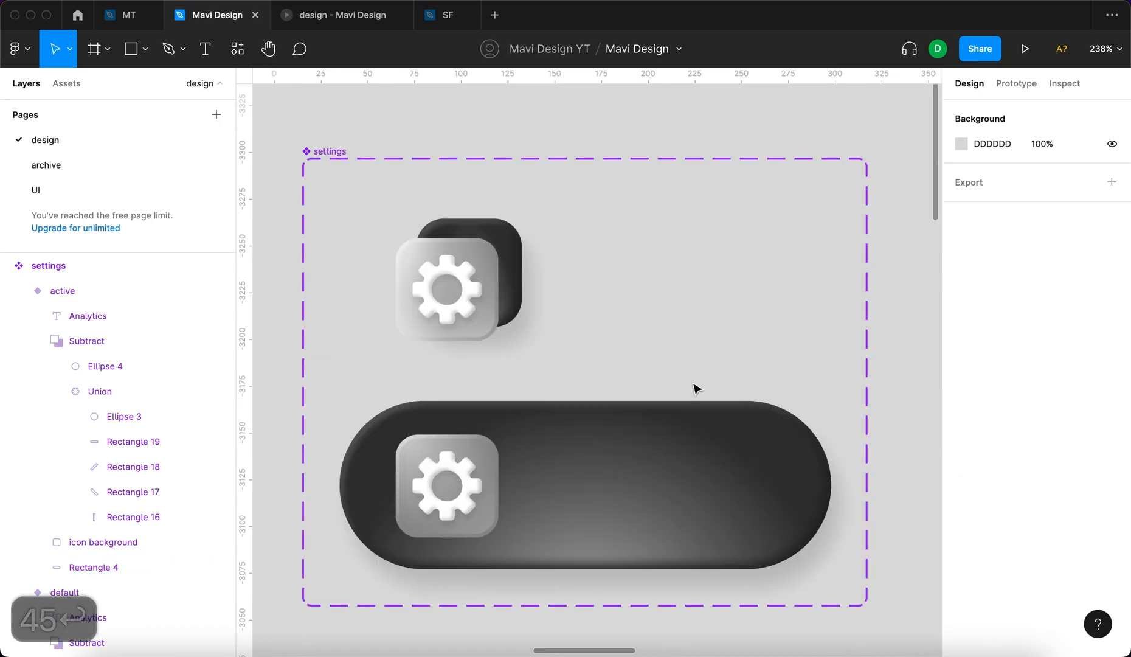
Set the radial fill of the active variant's dark pill to 42% opacity
scroll(662, 387, down, 3)
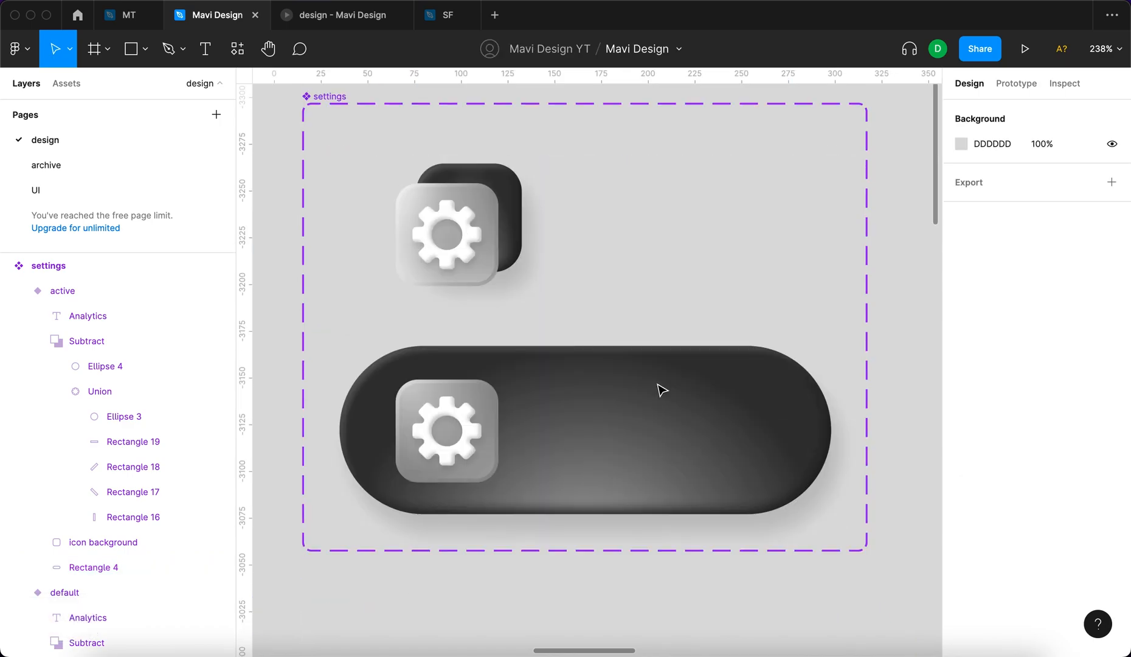
super+click(649, 316)
click(652, 322)
click(1052, 495)
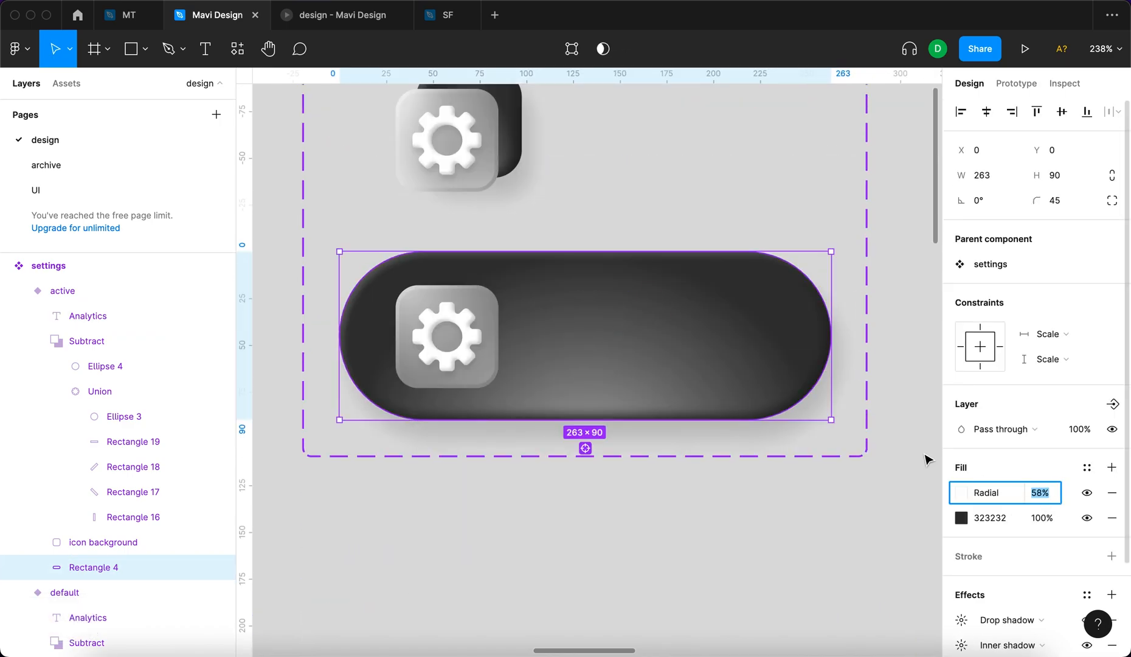
text(42)
key(Return)
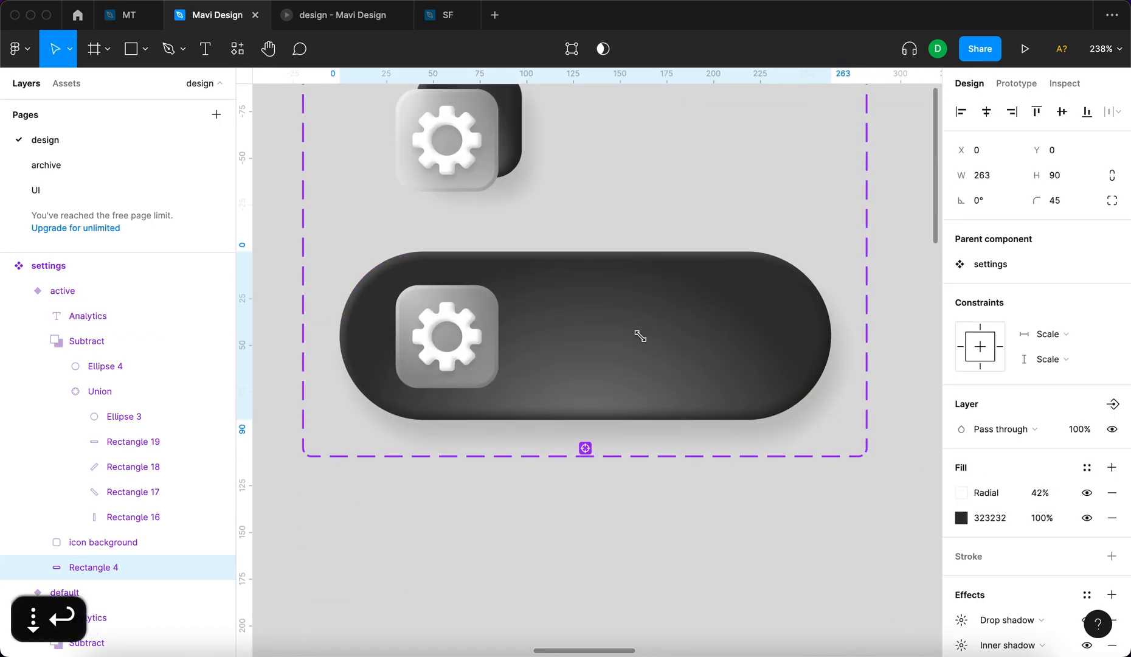
Set the active variant's hidden Analytics label to 100% opacity and shift it inside the dark pill to X 113
super+click(711, 351)
scroll(723, 365, left, 2)
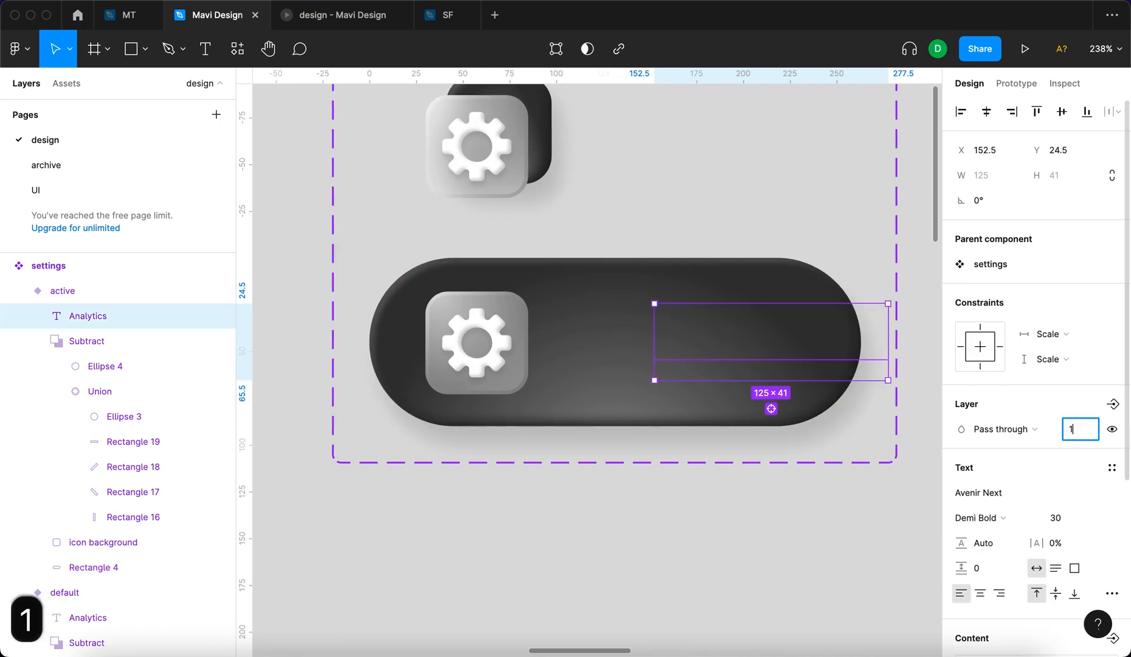
key(Return)
scroll(728, 399, down, 5)
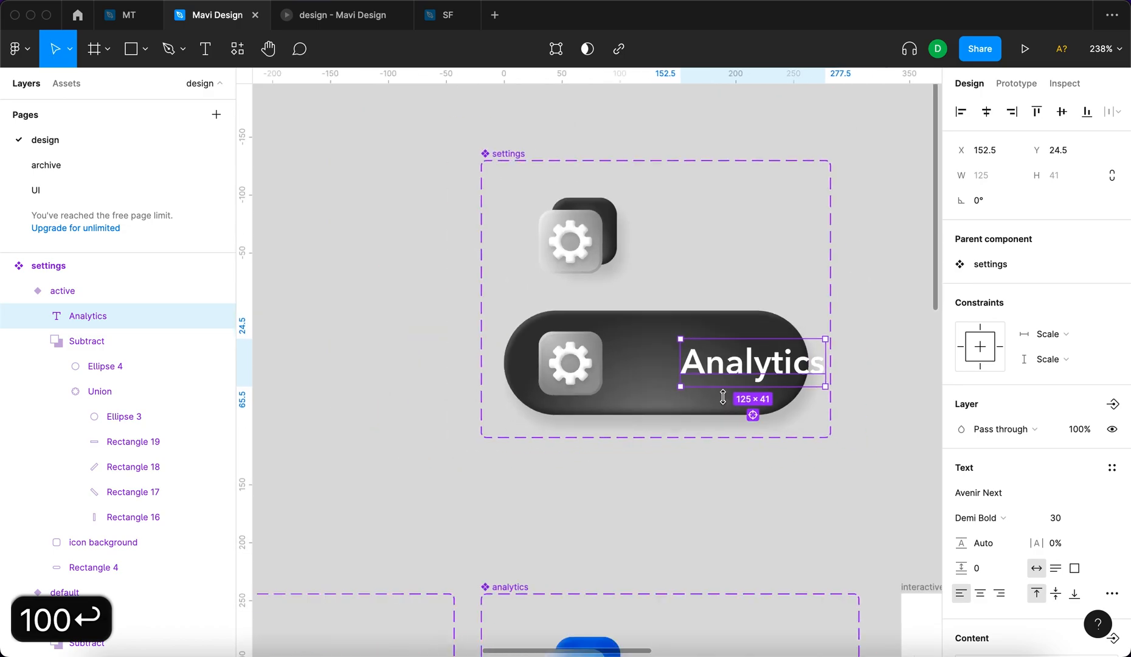
scroll(693, 368, up, 5)
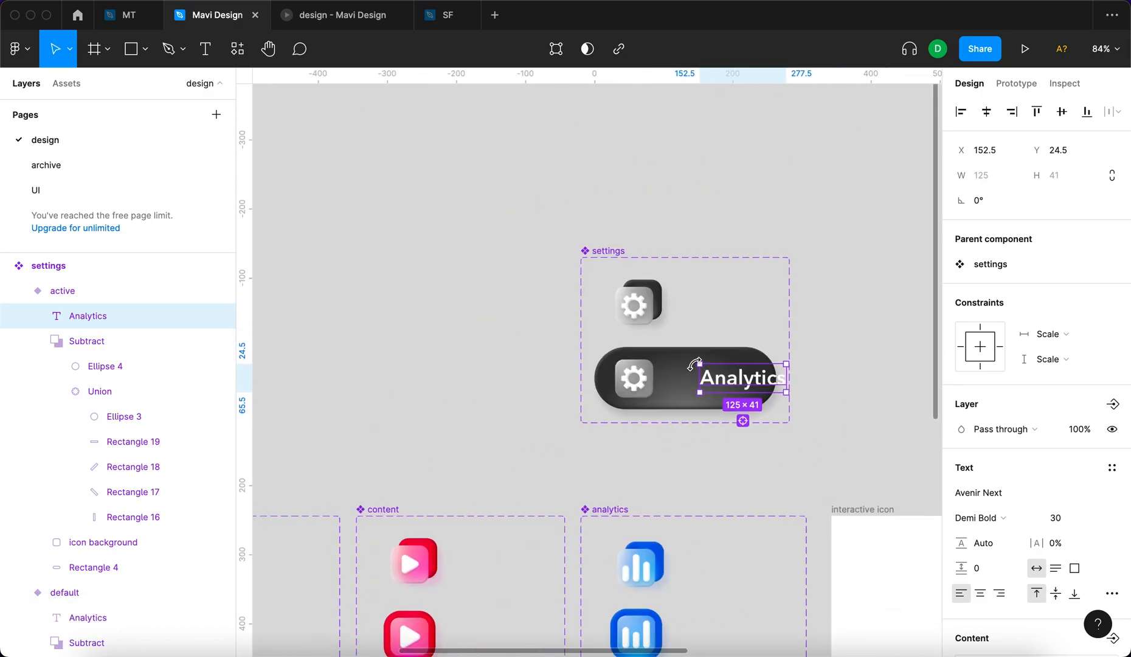
drag(727, 399, 703, 398)
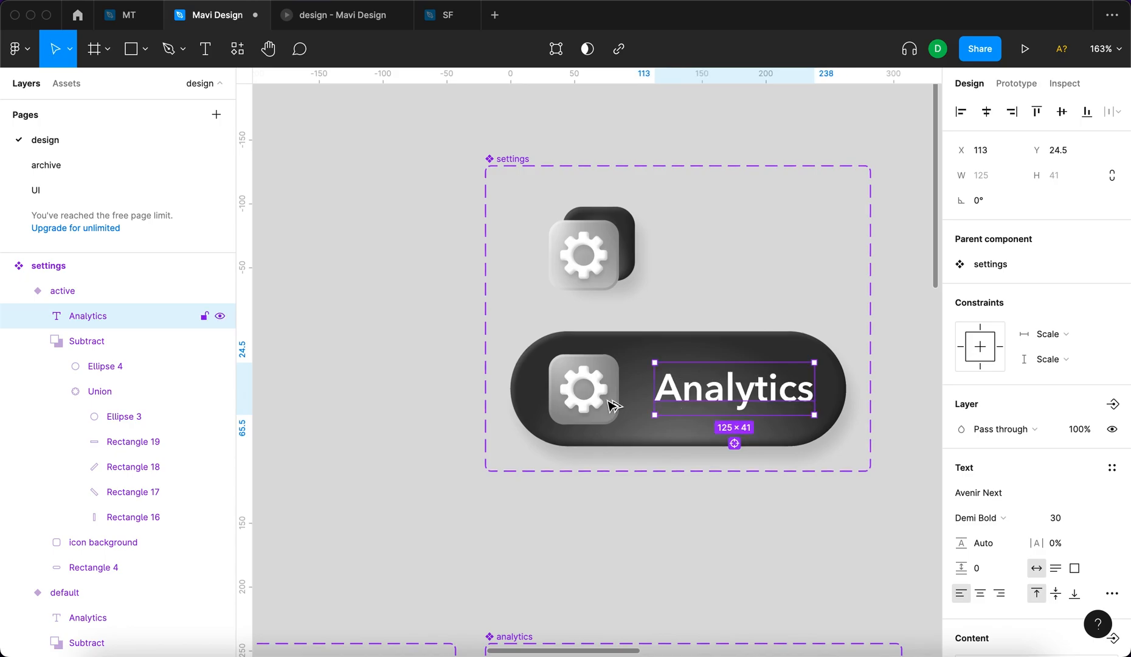
Check the label position in the active analytics variant and set the settings label's X to 85+17.5 to match it
scroll(609, 404, down, 6)
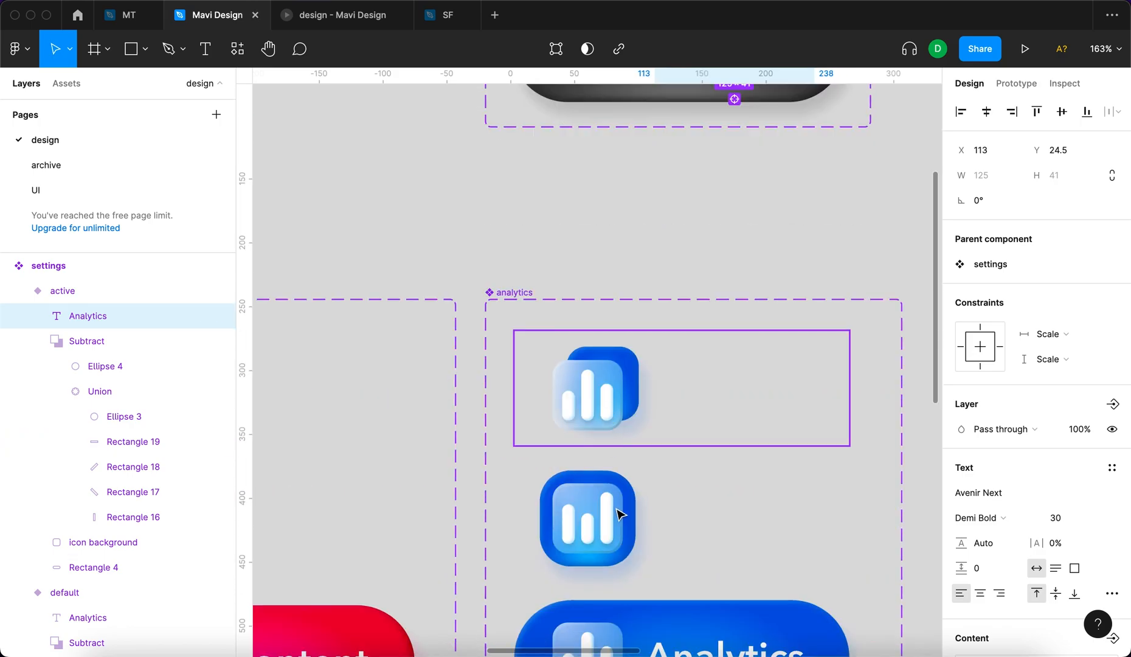
super+click(663, 551)
scroll(617, 551, up, 6)
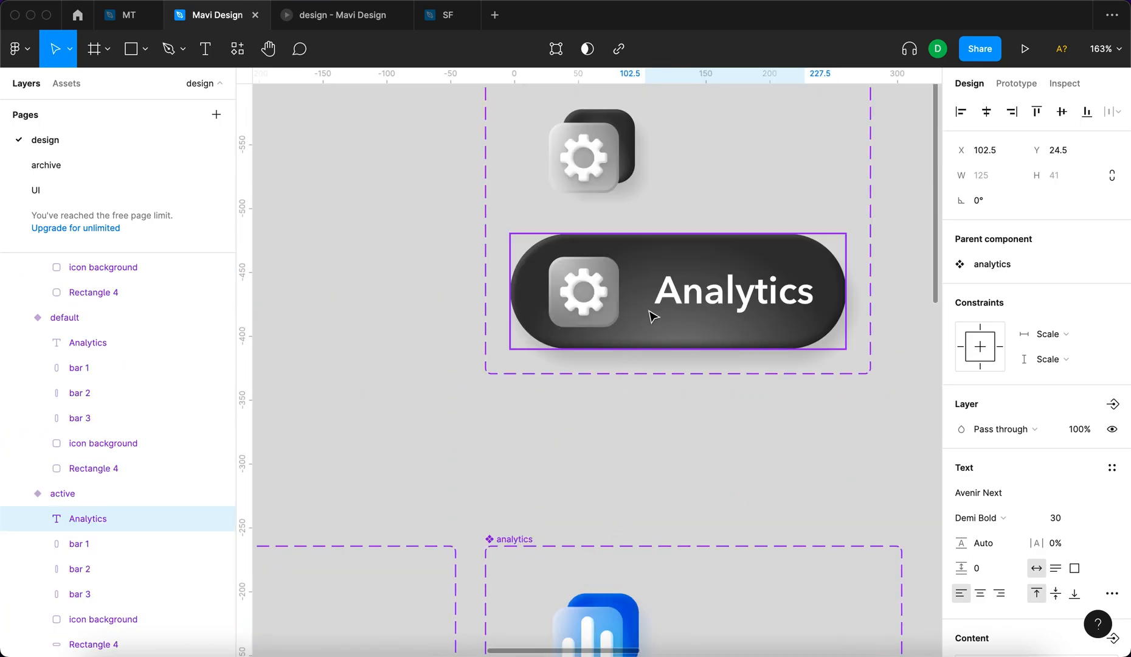
super+click(682, 295)
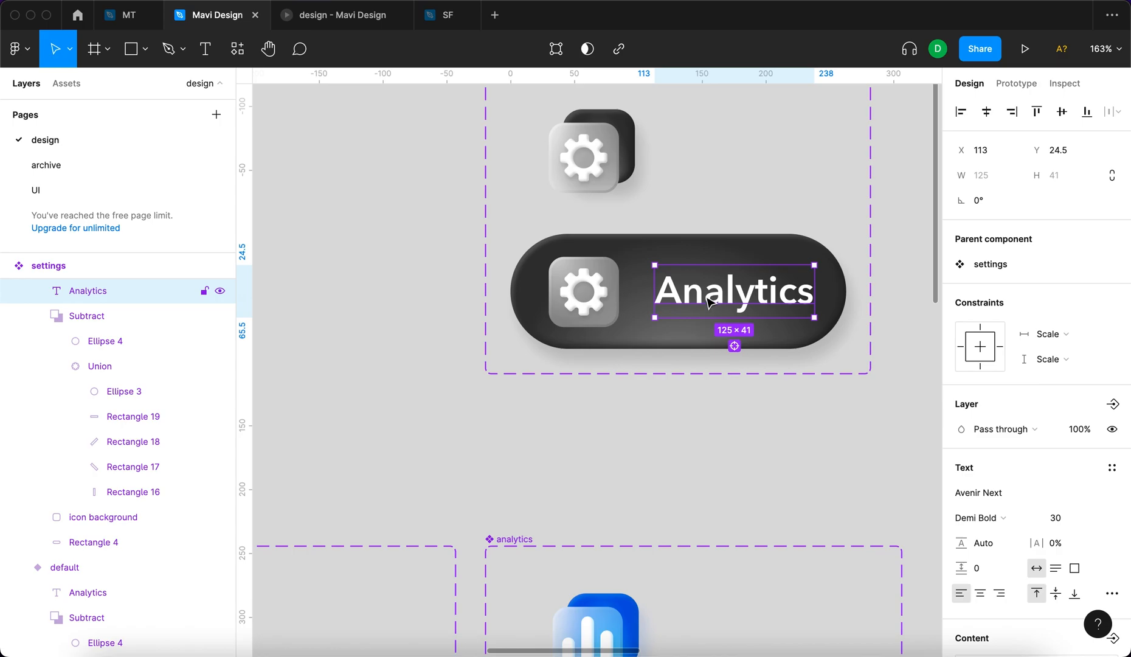
click(985, 150)
text(85+17.)
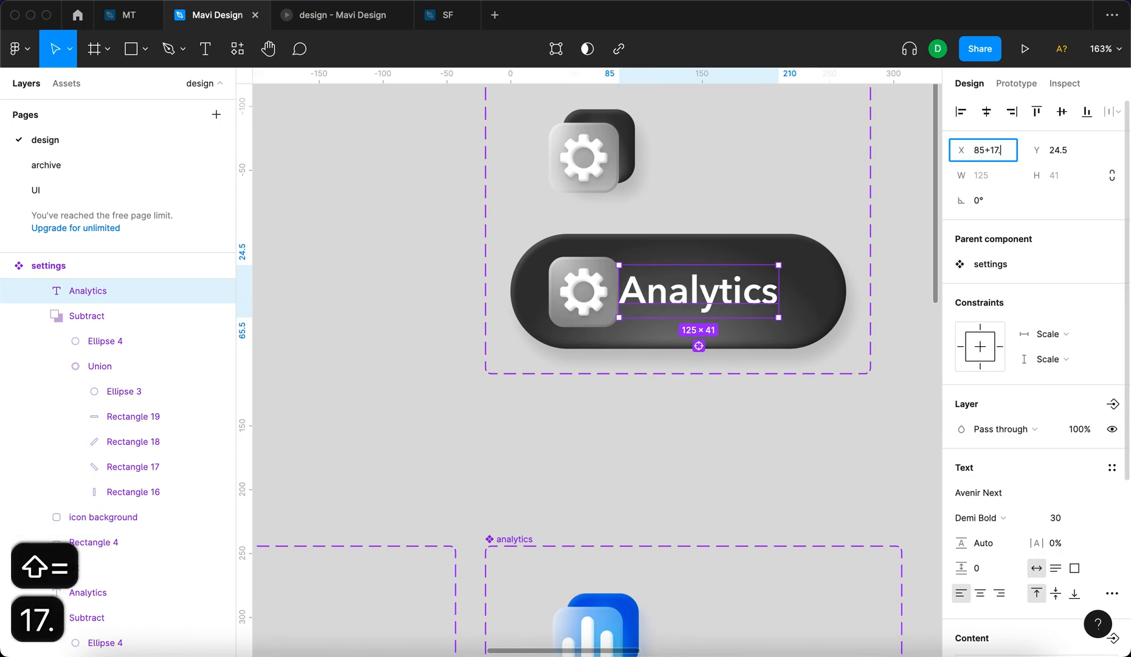
text(5)
key(Return)
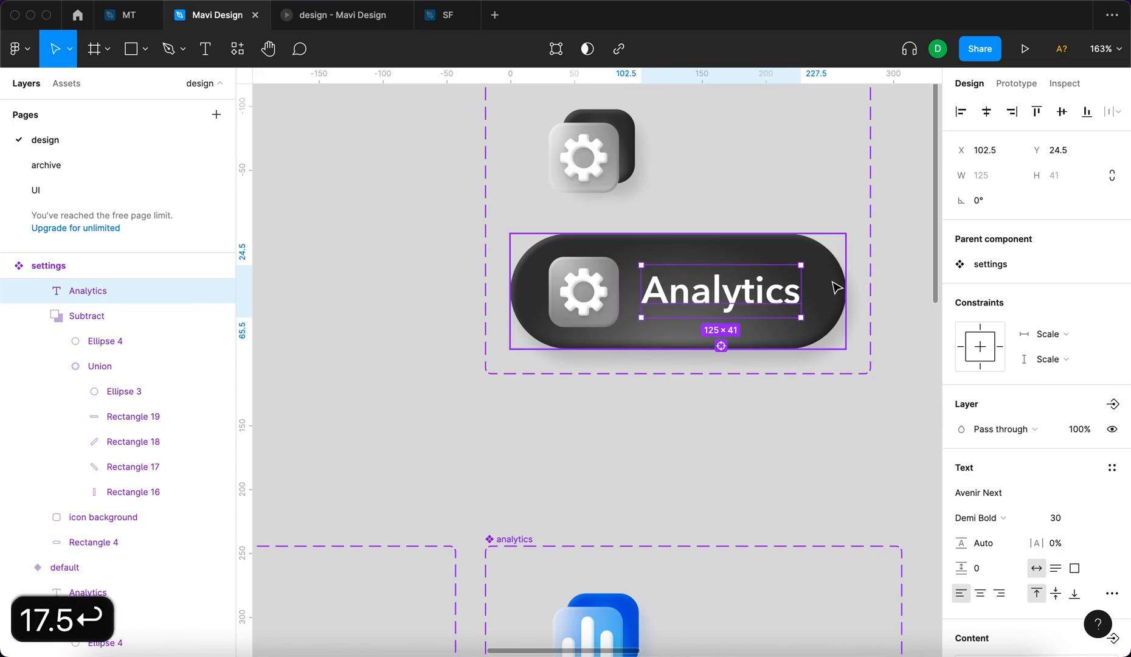
Replace the text of the active settings variant's label with "Settings"
scroll(838, 280, down, 4)
scroll(837, 281, right, 2)
key(alt)
key(Return)
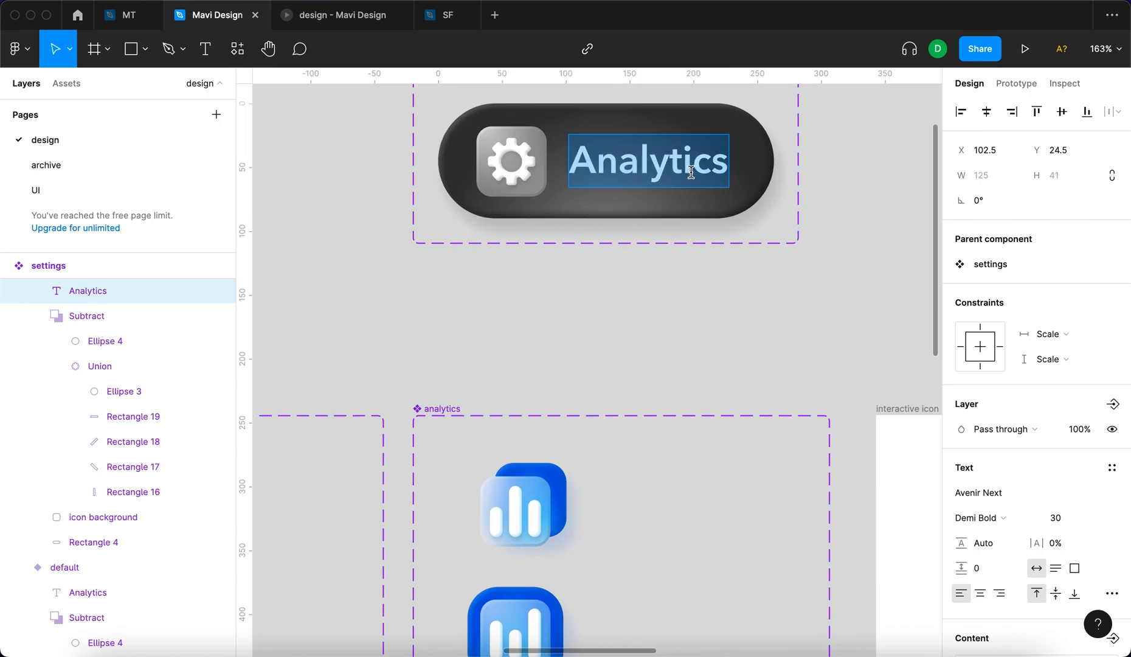
scroll(690, 173, up, 3)
scroll(690, 173, left, 2)
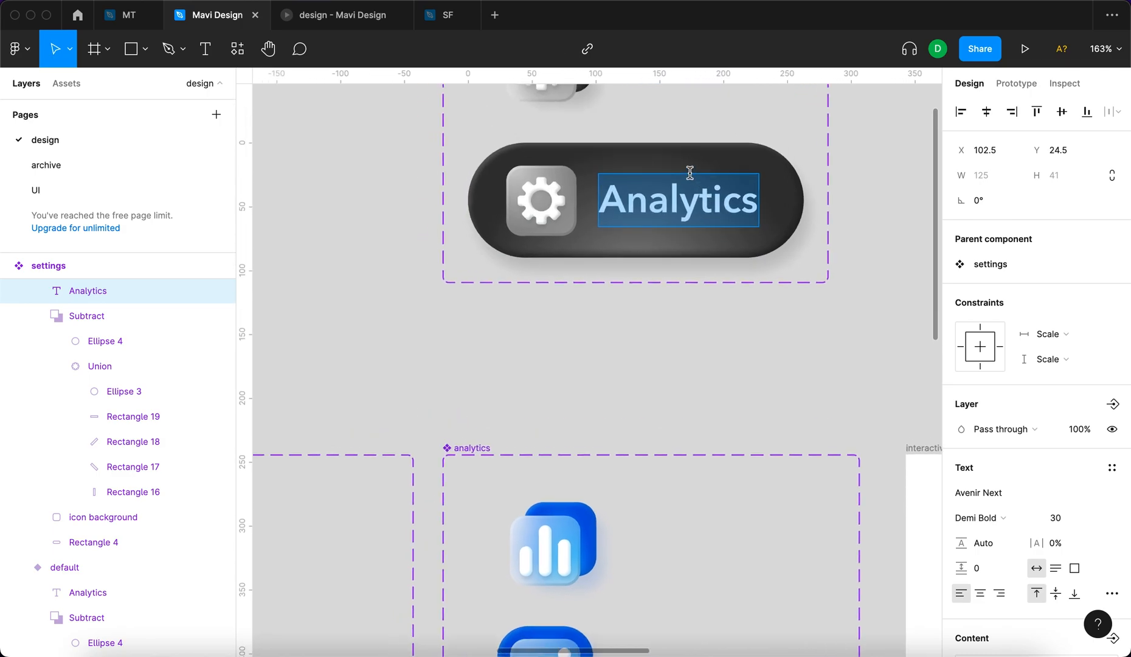
text(Settings)
key(Escape)
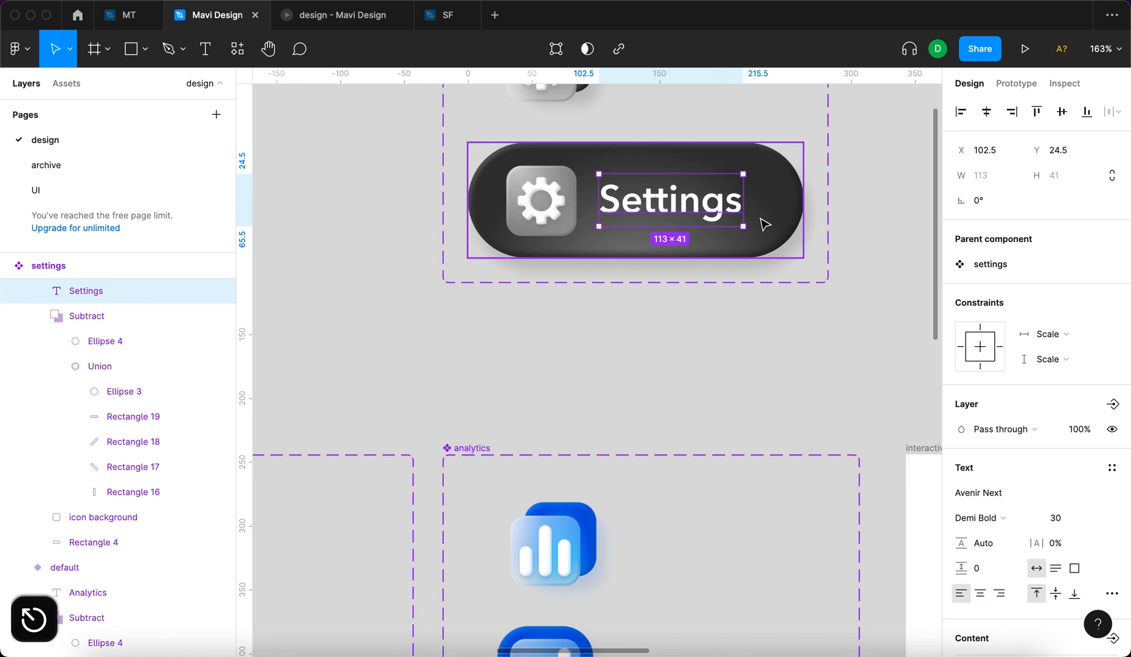
Narrow the dark pill behind the Settings label to a width of 251, then refine it to 250.5
click(777, 226)
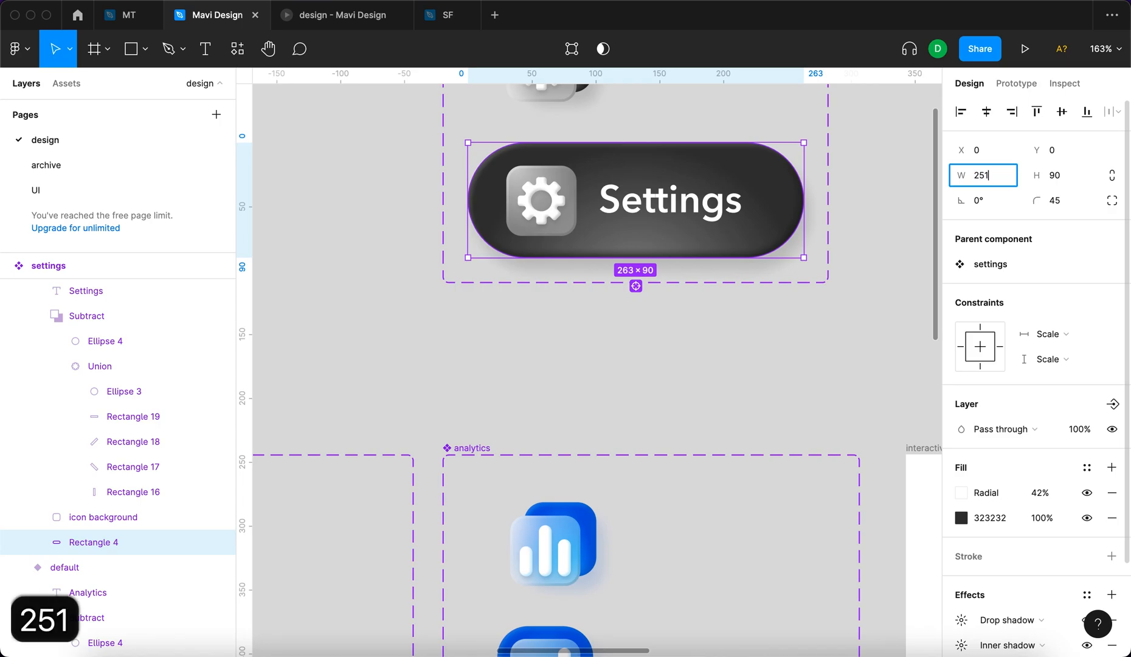
text(251)
key(Return)
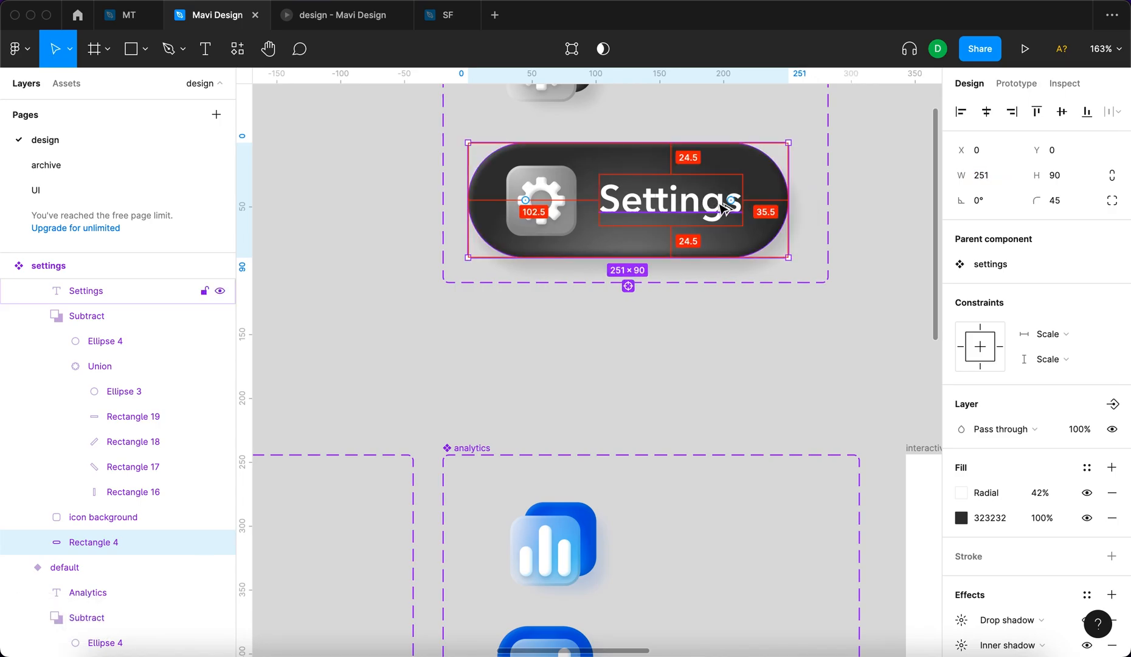
click(982, 174)
key(Right)
key(BackSpace)
text(0.5)
key(Return)
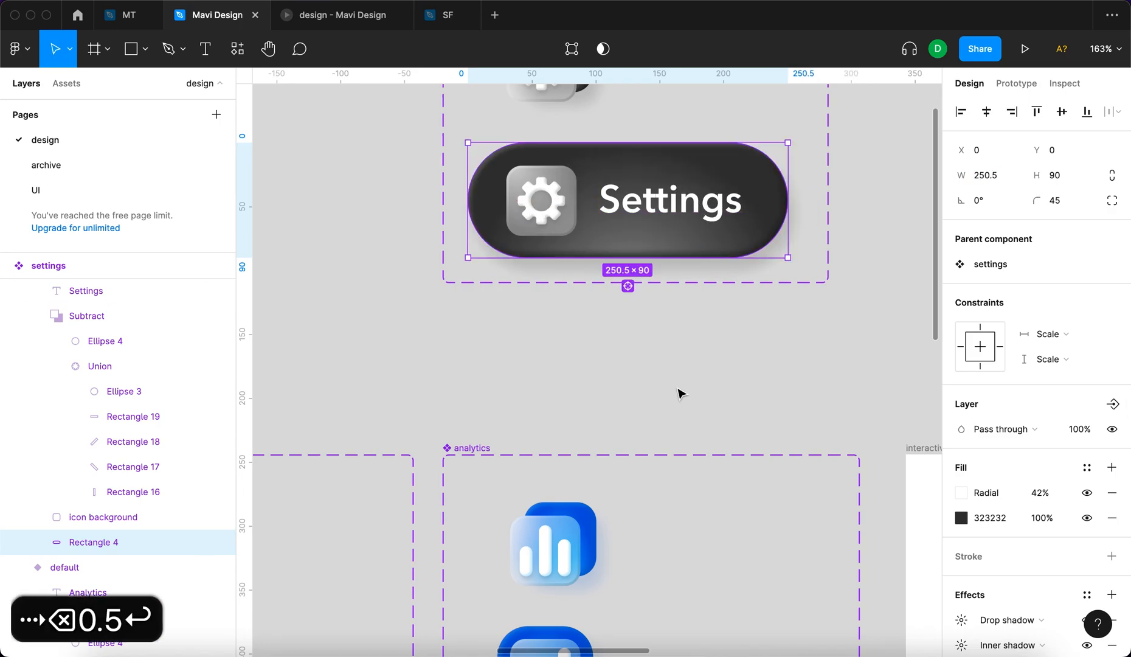
click(678, 388)
super+click(705, 214)
click(749, 344)
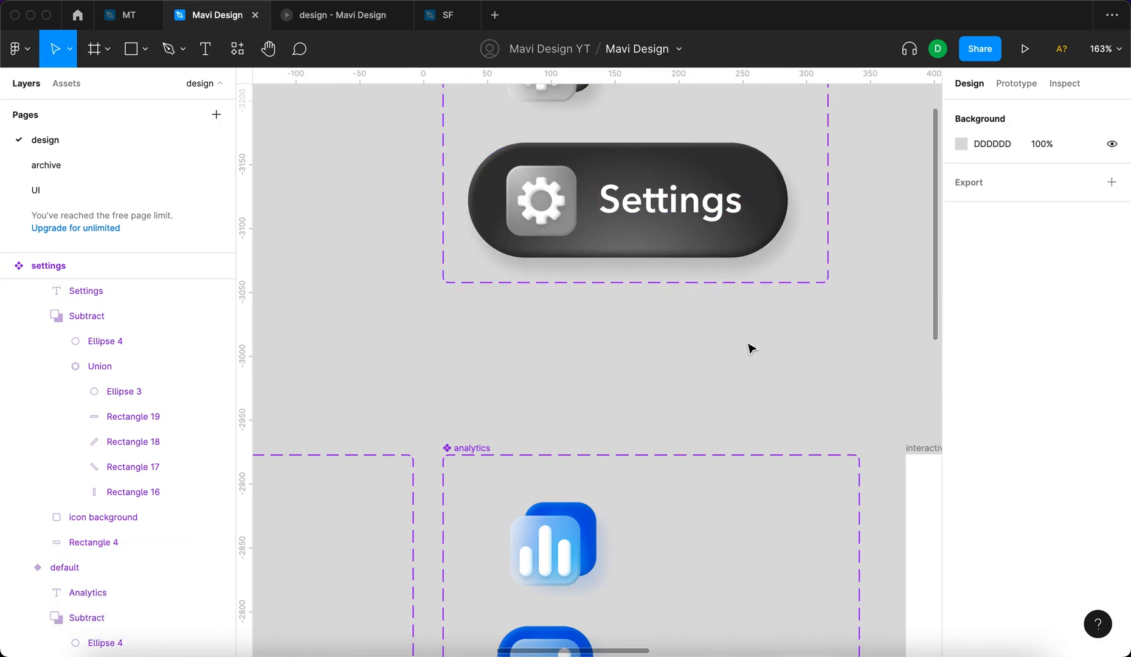
scroll(576, 306, down, 5)
scroll(576, 305, up, 6)
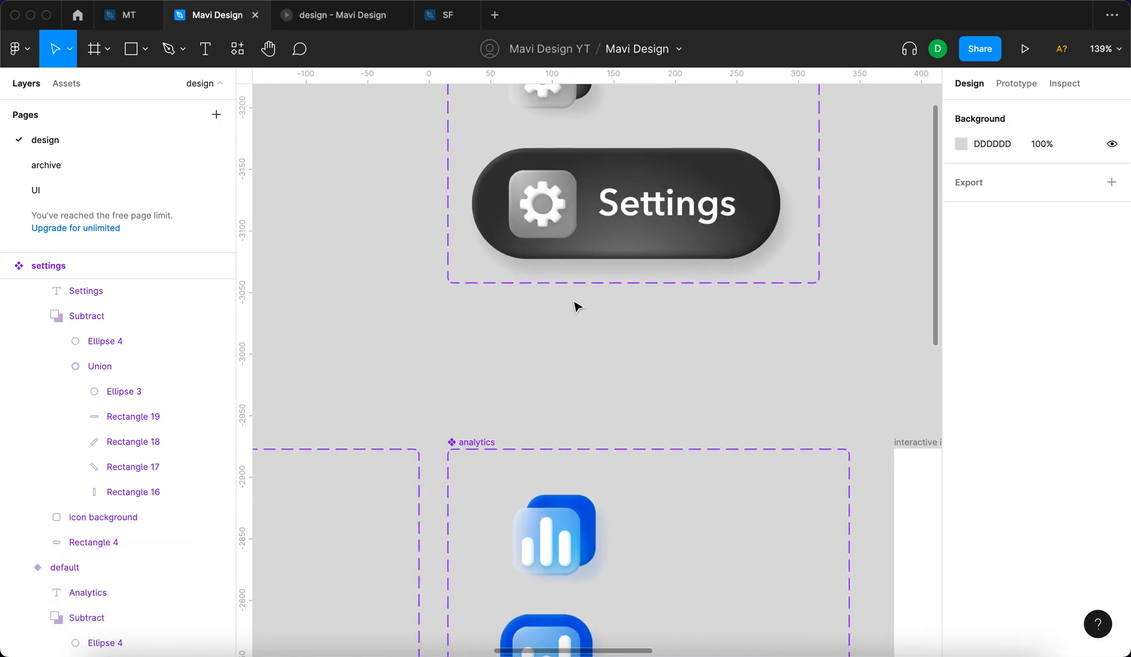
Group the active settings variant's gear and icon background, set the group's Y to 17.5, and ungroup them again
super+click(554, 209)
shift+click(571, 212)
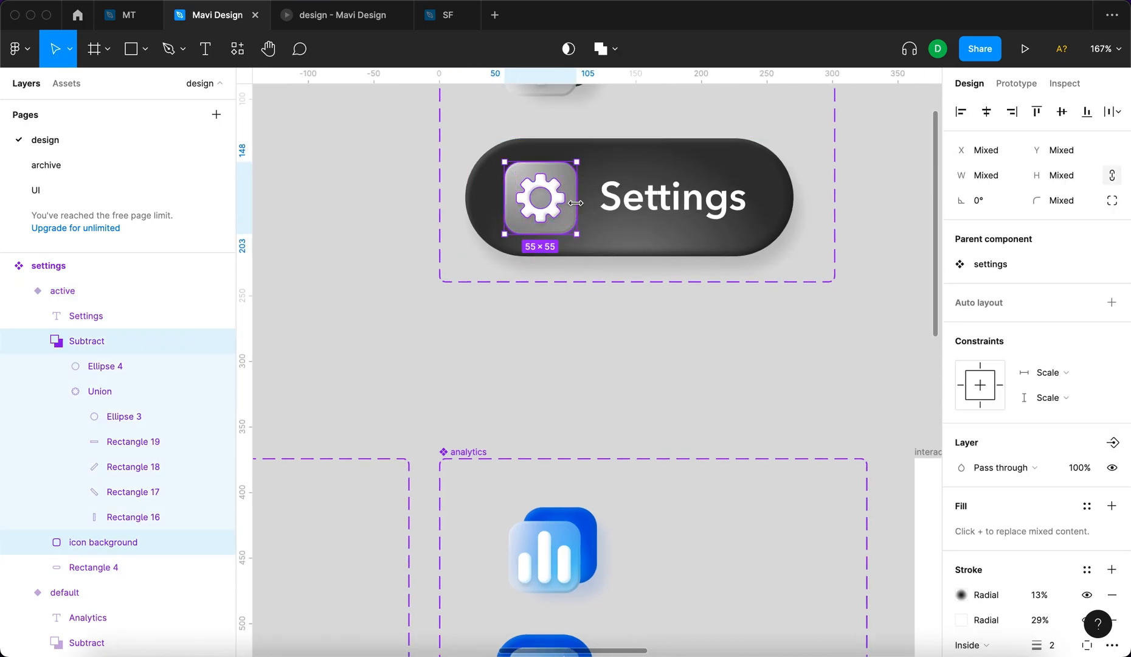
key(super+g)
click(1054, 177)
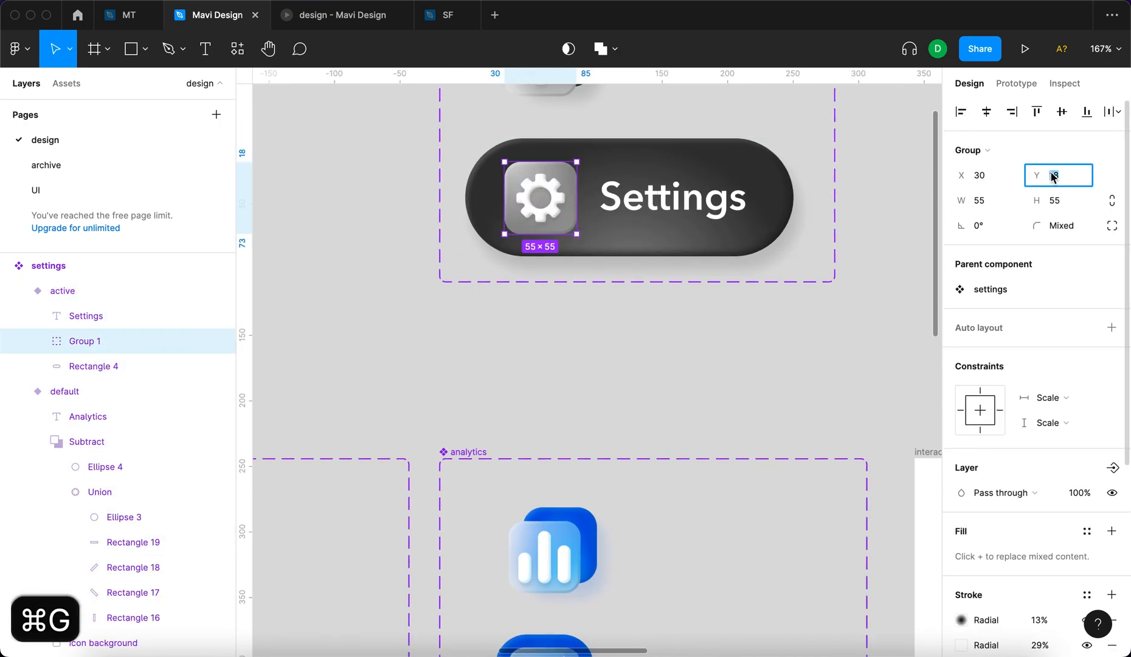
text(16)
key(BackSpace)
text(7.5)
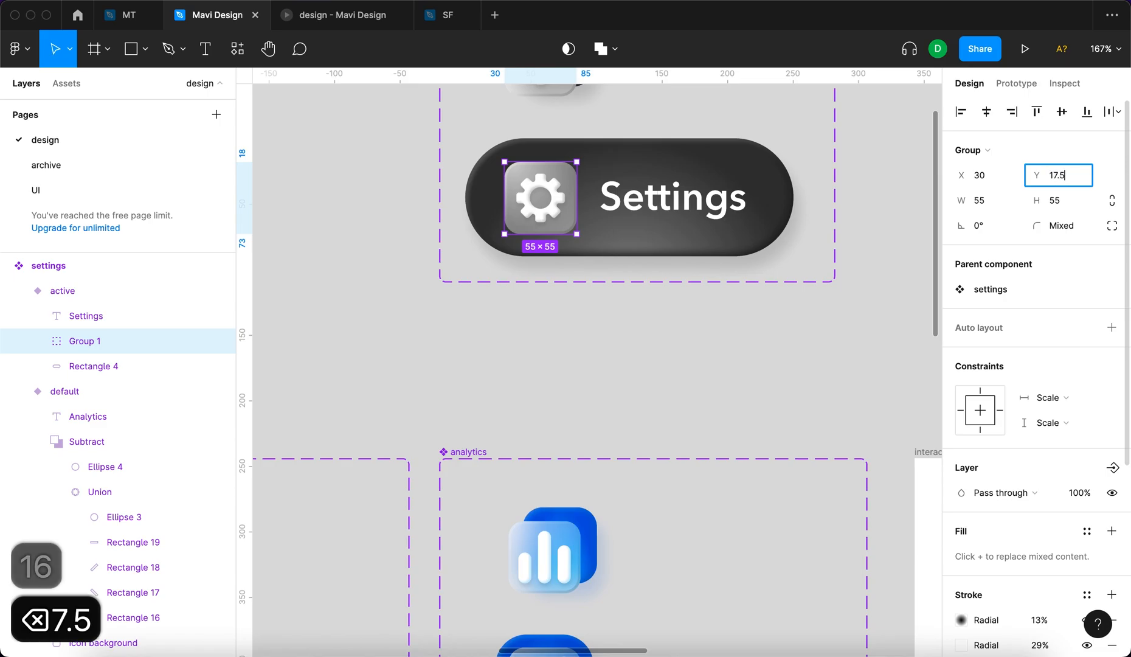
key(Return)
key(shift+super+g)
click(613, 429)
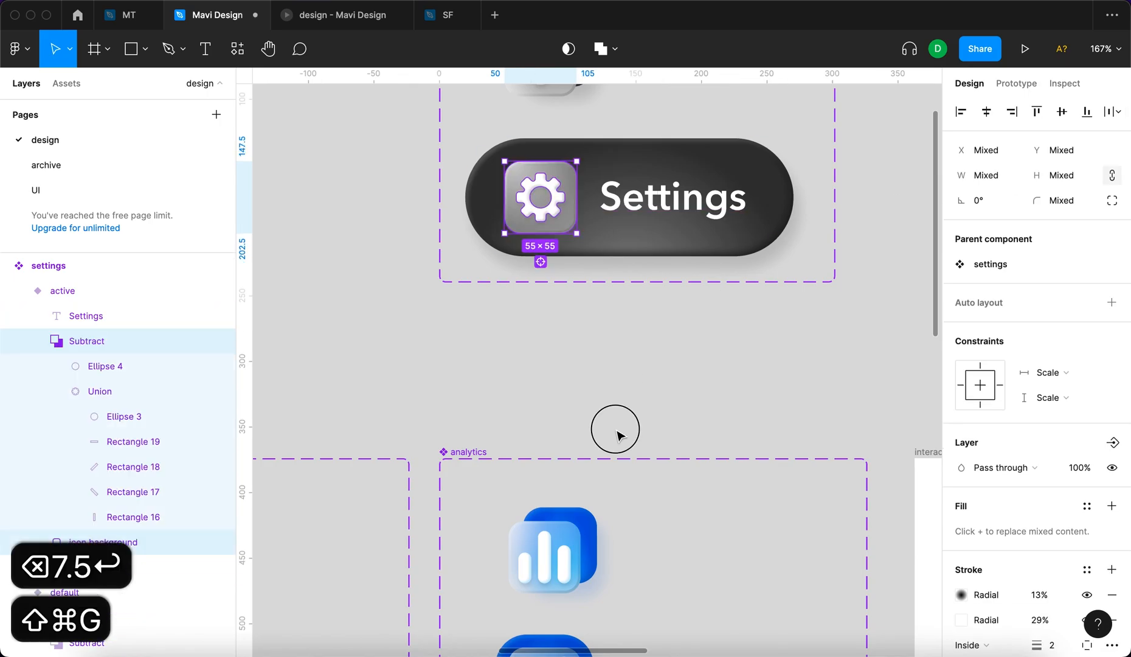
Move the whole settings component set upward to Y -3331
scroll(513, 300, down, 5)
scroll(424, 177, up, 3)
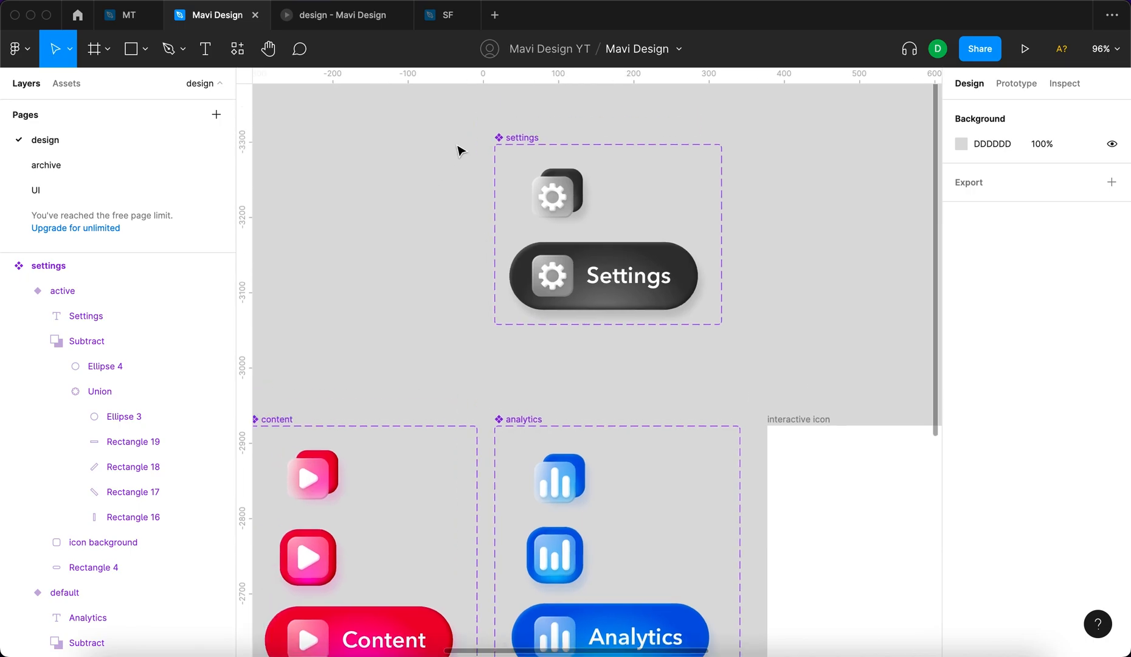
click(512, 142)
drag(512, 126, 514, 126)
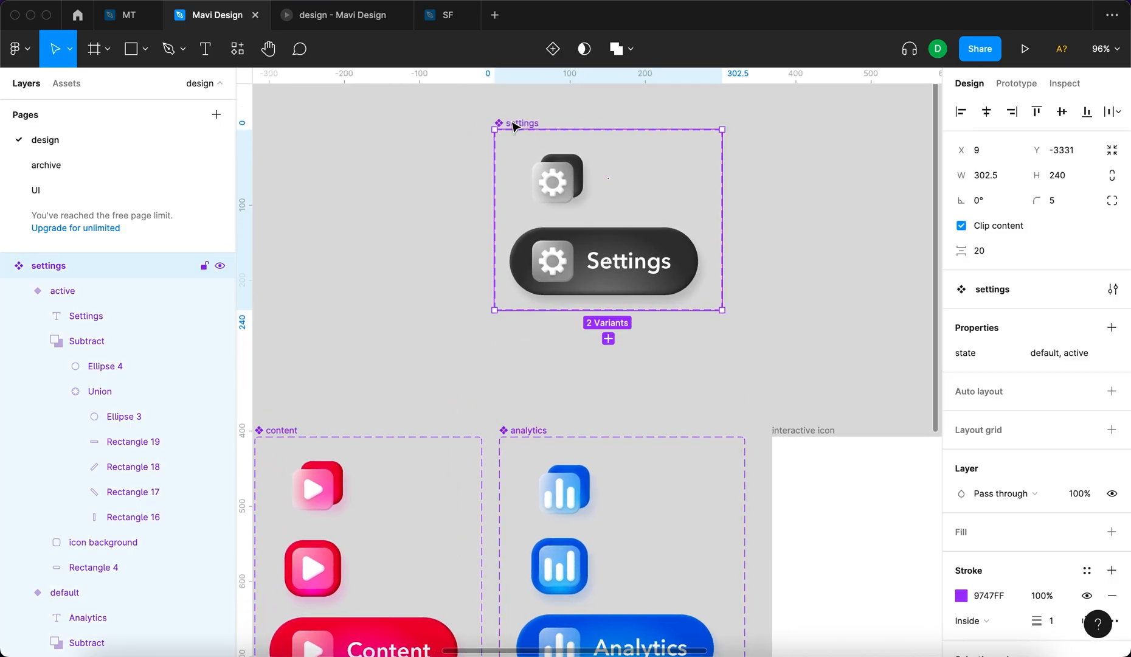
Add a third variant copied from the default settings icon and place it between the default and active variants
click(538, 182)
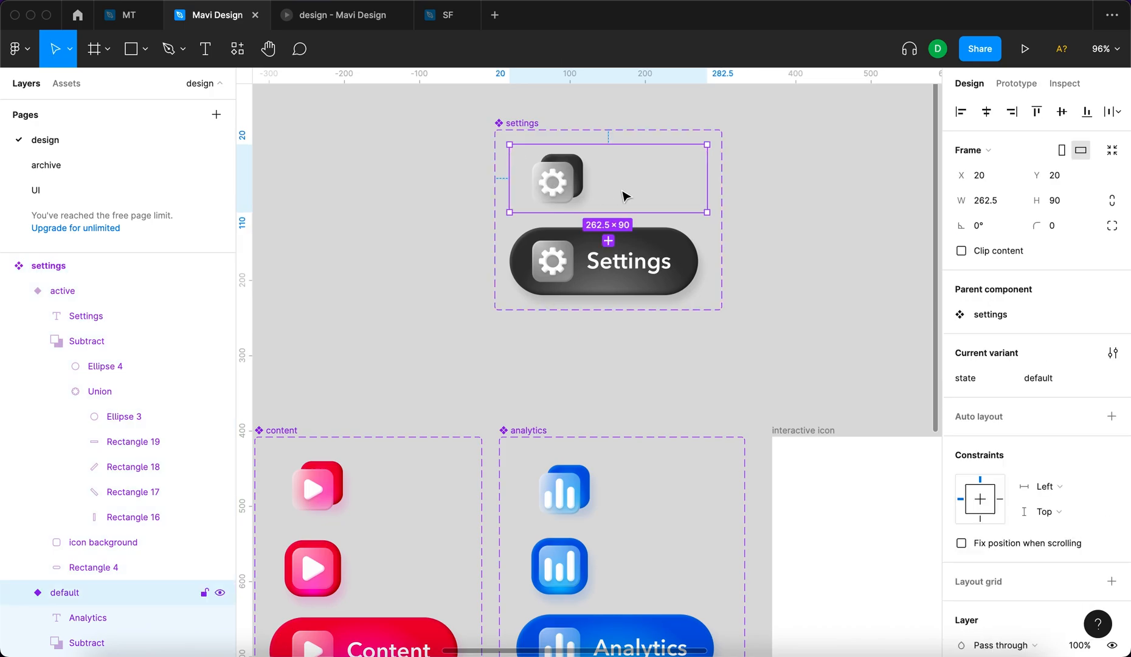
click(608, 241)
shift+click(629, 272)
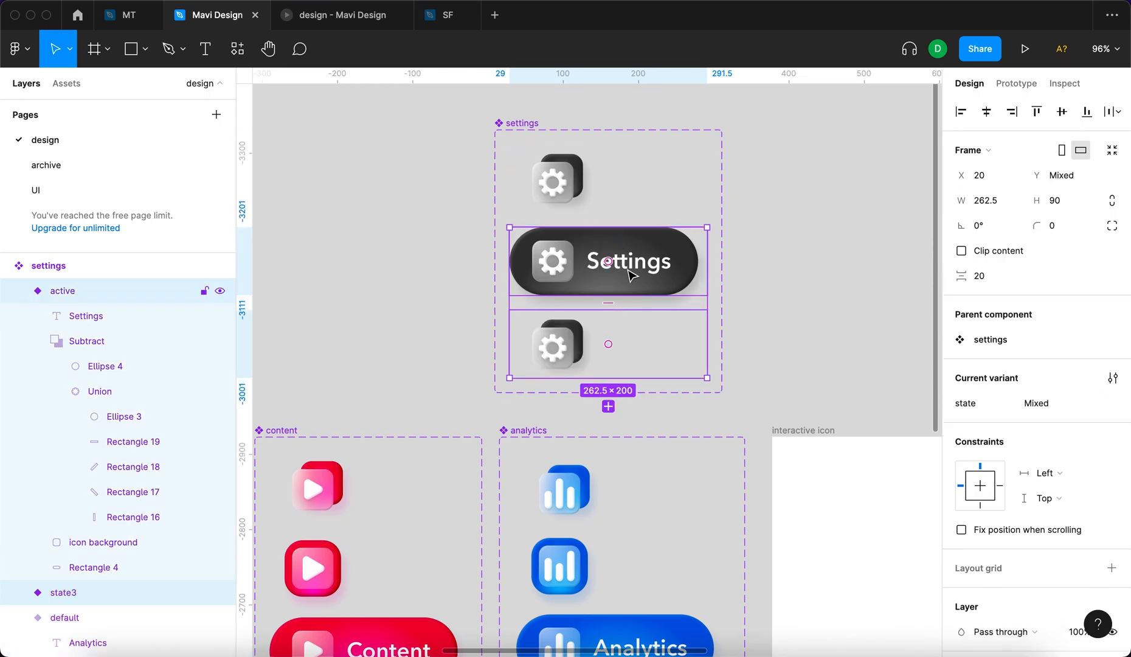
drag(608, 344, 558, 279)
scroll(558, 280, down, 2)
scroll(557, 290, up, 5)
scroll(557, 290, down, 5)
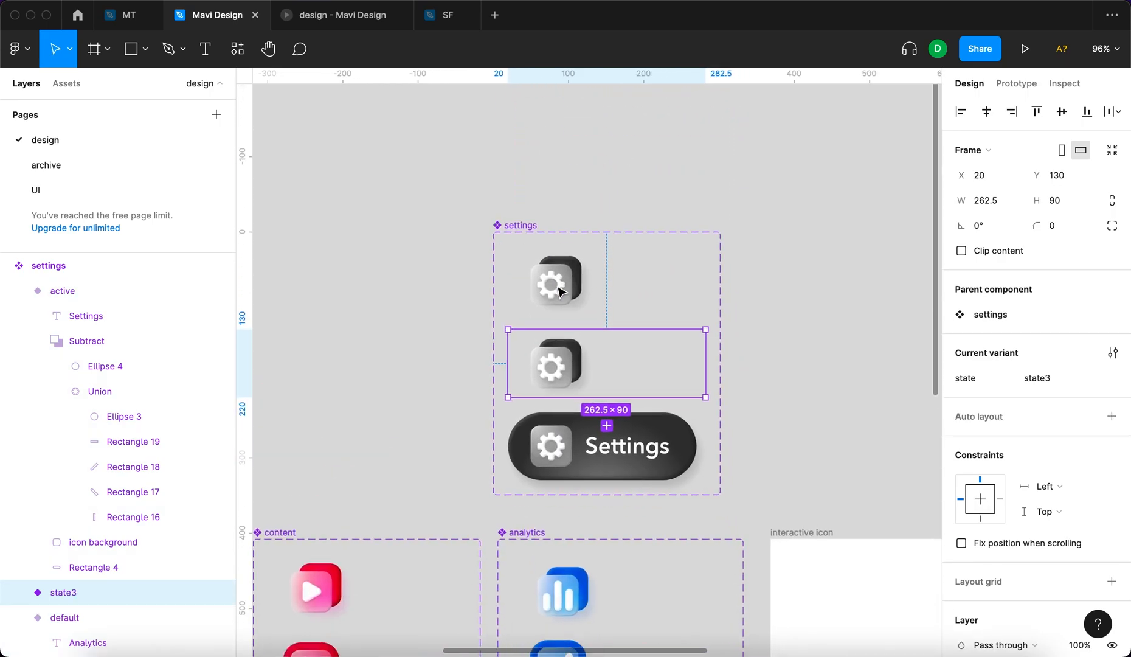
Raise the icon background of the new middle settings variant to Y 17.5
scroll(558, 290, down, 1)
key(Up)
key(Up)
key(Up)
key(Up)
key(Up)
key(Up)
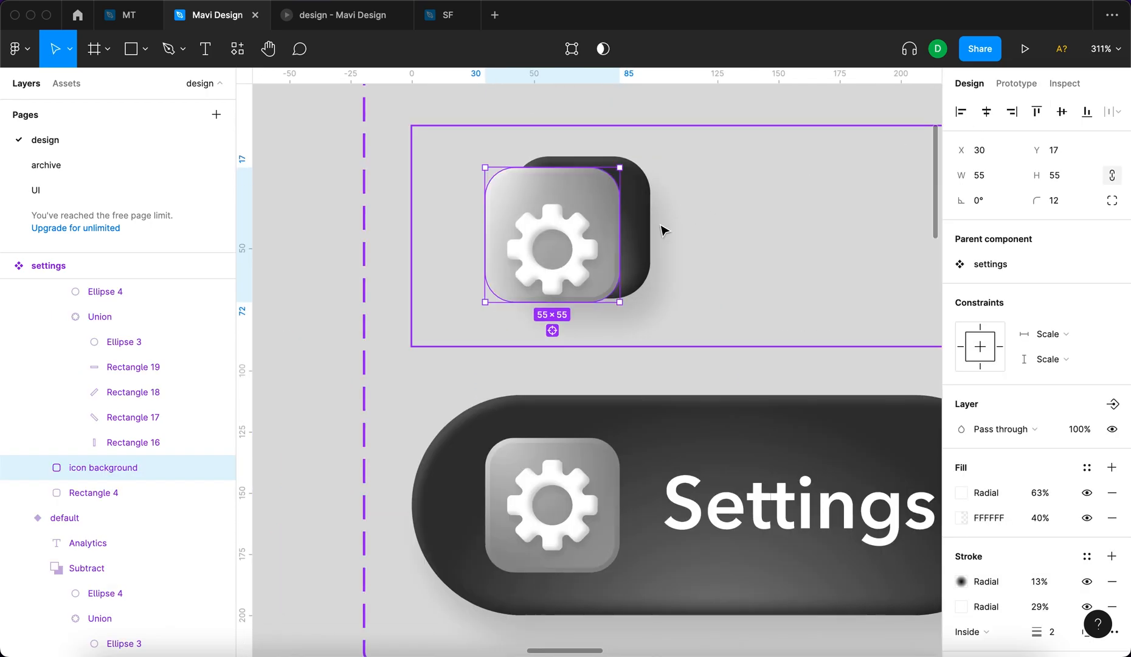
click(1068, 155)
key(Right)
text(.5)
key(Return)
Move the middle variant's gear up to Y 26 so it sits centred on the icon background
click(577, 240)
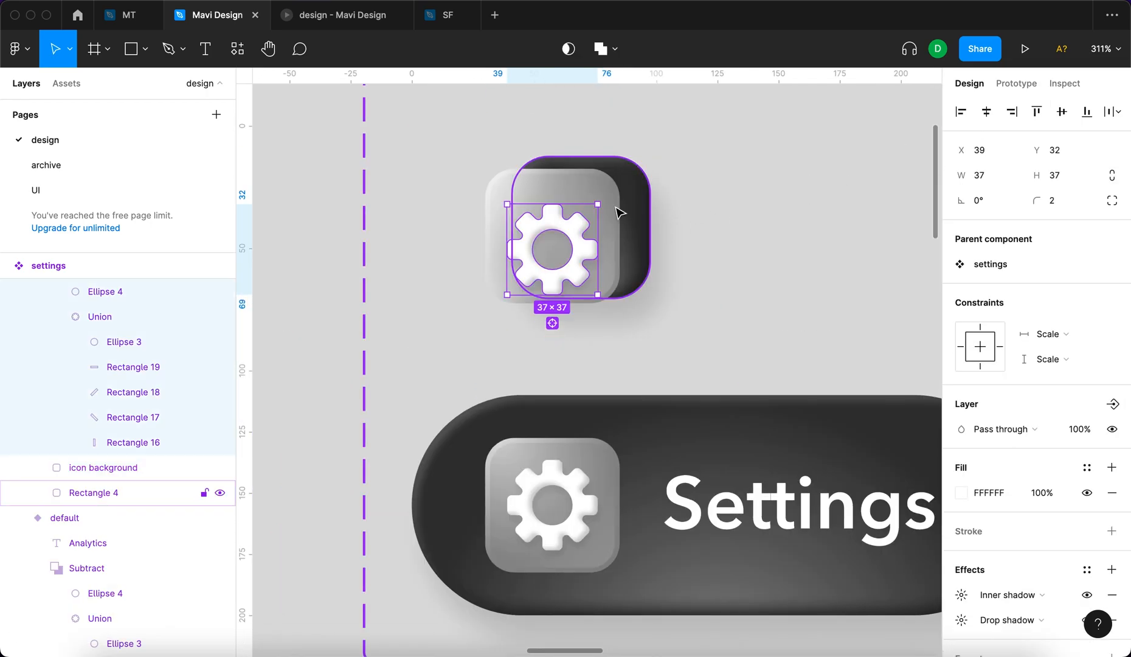
shift+click(603, 210)
click(761, 313)
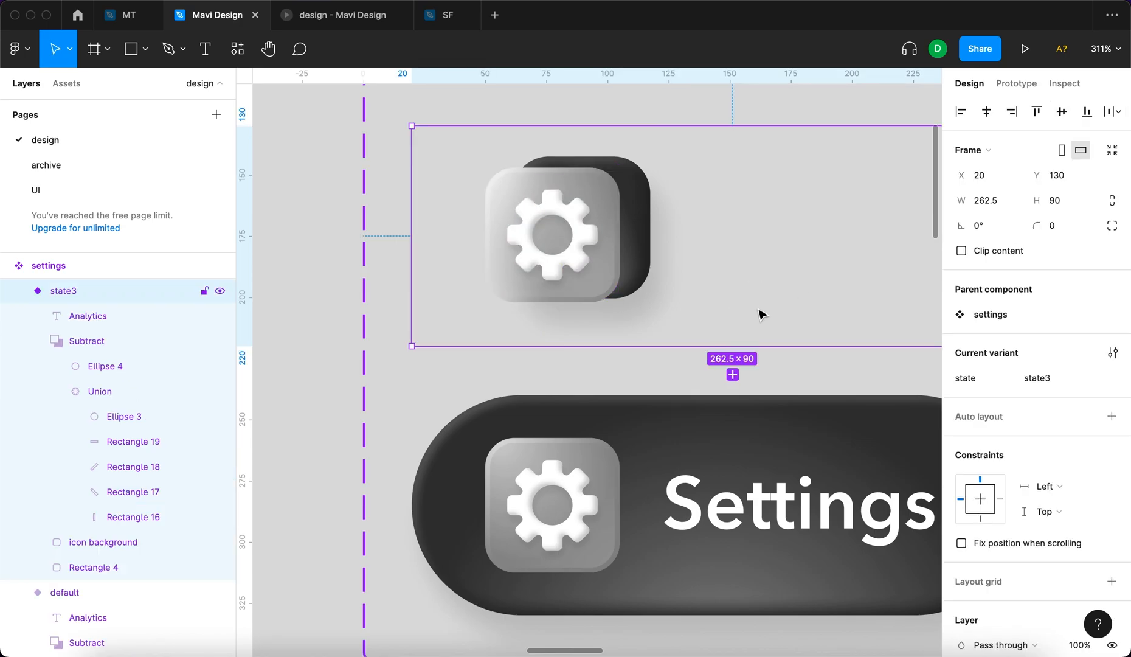
Resize the dark rectangle behind the middle variant's icon to 75 × 75
click(623, 256)
click(984, 177)
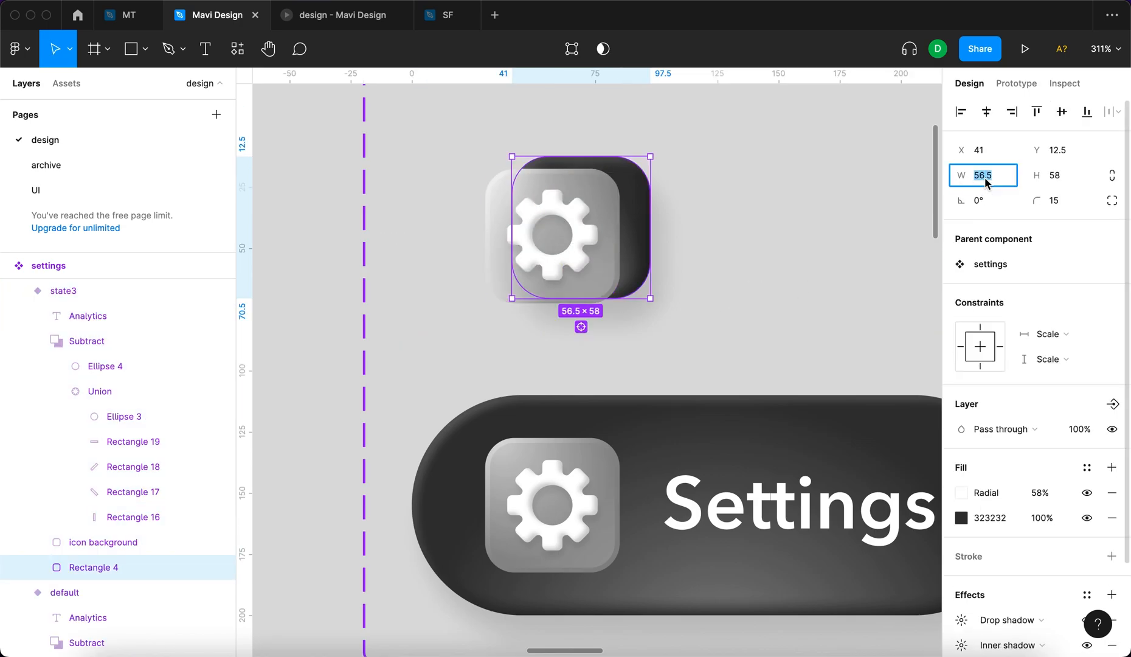
text(75)
key(Tab)
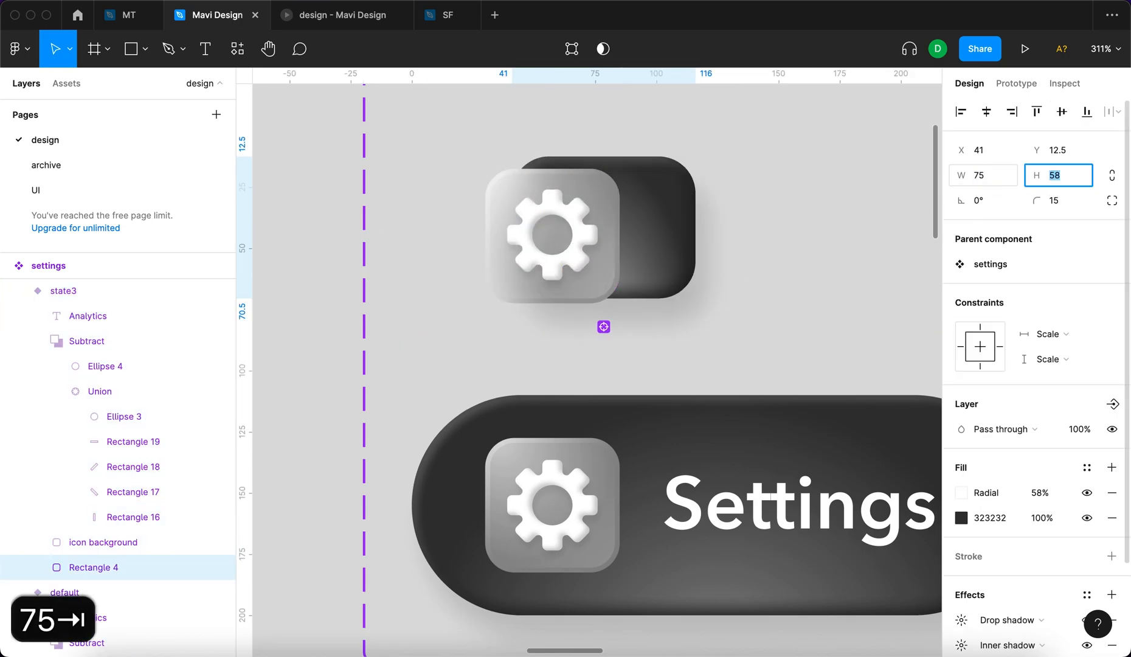
text(75)
key(Return)
Centre the dark square behind the middle variant's icon at X 20, Y 7.5
drag(664, 302, 623, 293)
click(1068, 156)
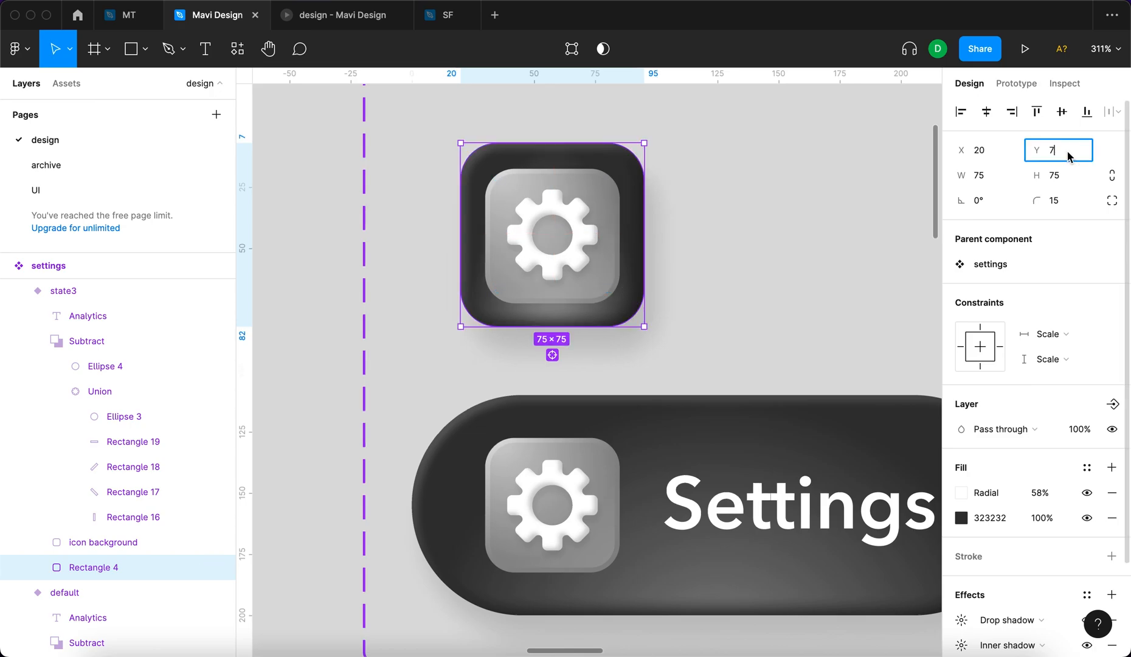
text(.5)
key(Return)
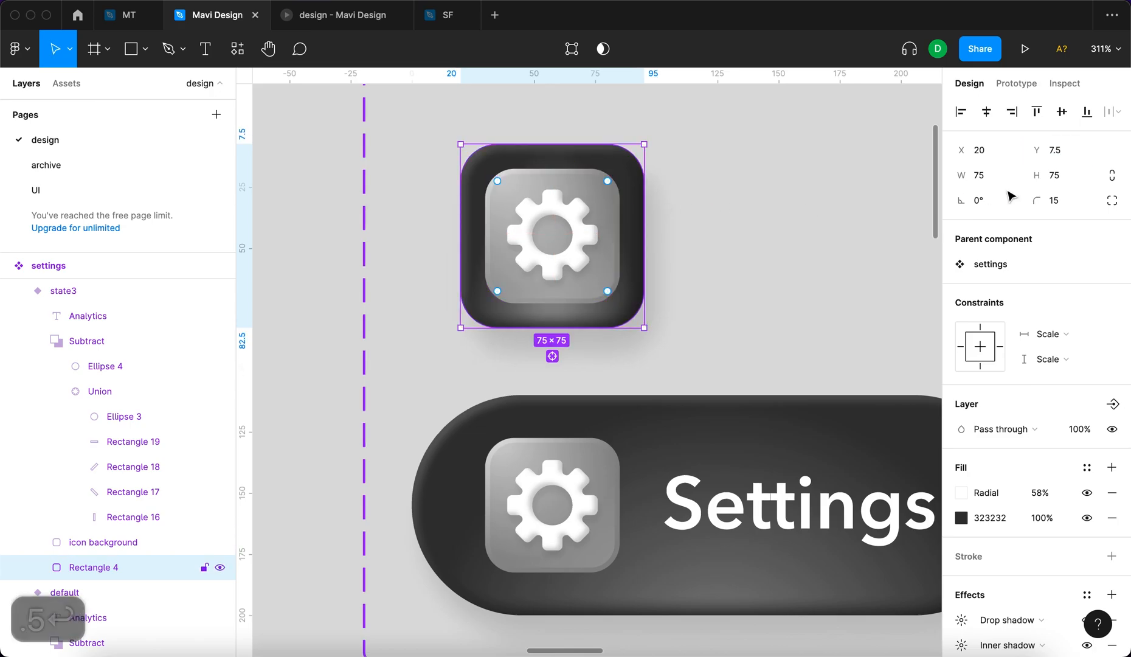
Set the corner radius of the middle variant's dark square to 24
click(1072, 206)
text(24)
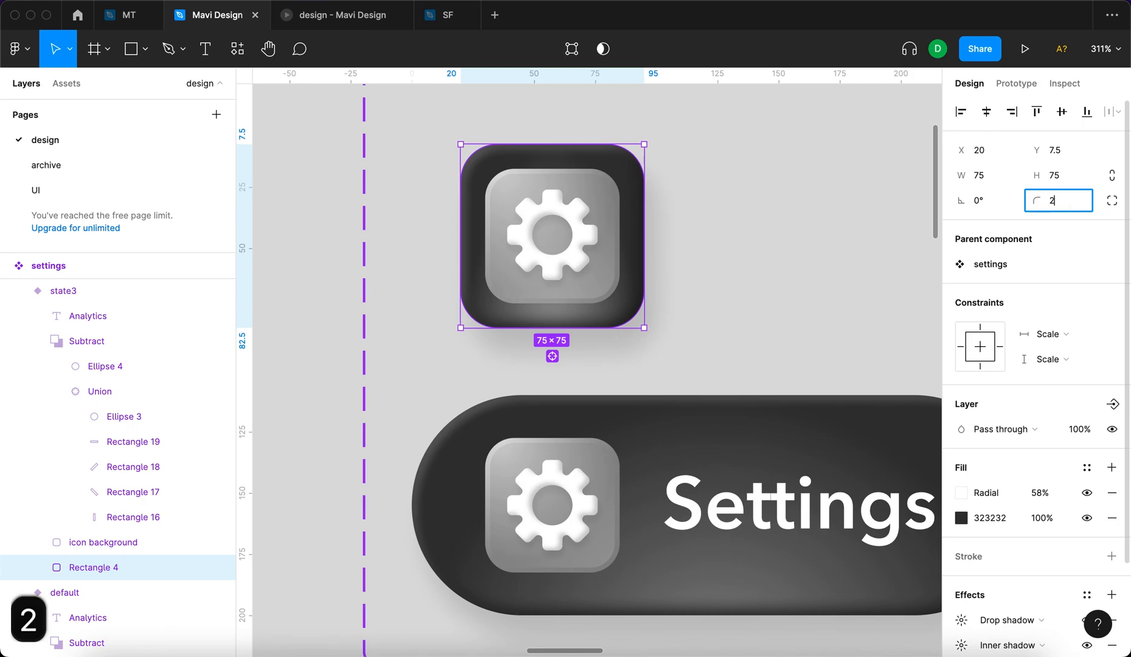
key(Return)
scroll(378, 332, down, 5)
click(378, 331)
scroll(395, 307, left, 2)
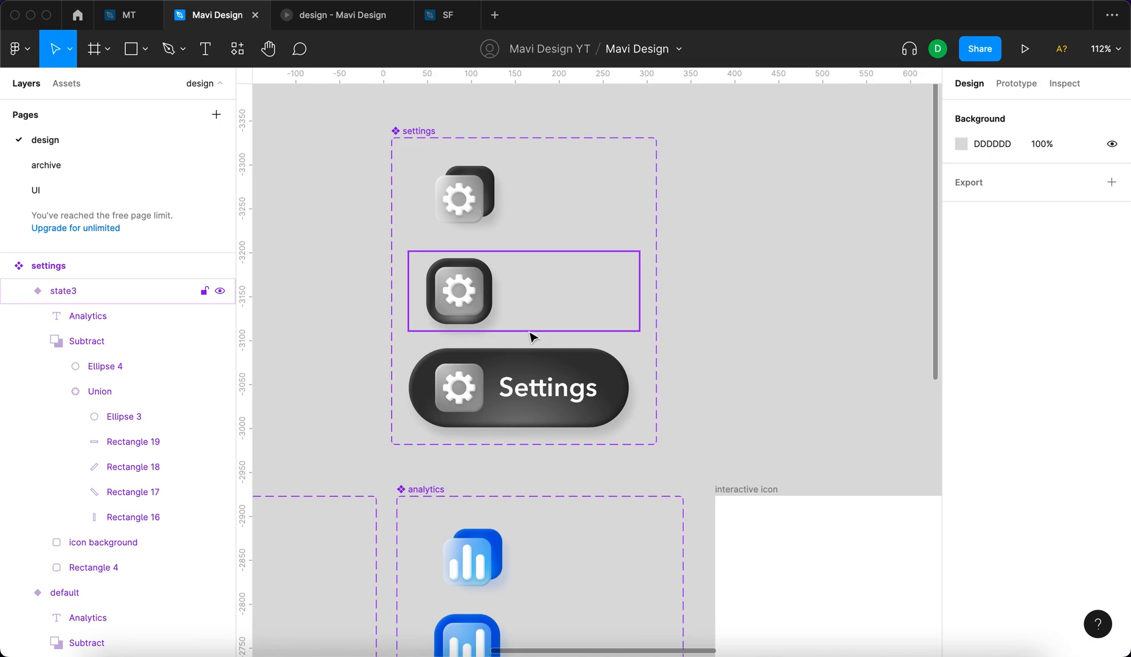
Rotate the gear in the middle settings variant to -90°
scroll(445, 254, up, 3)
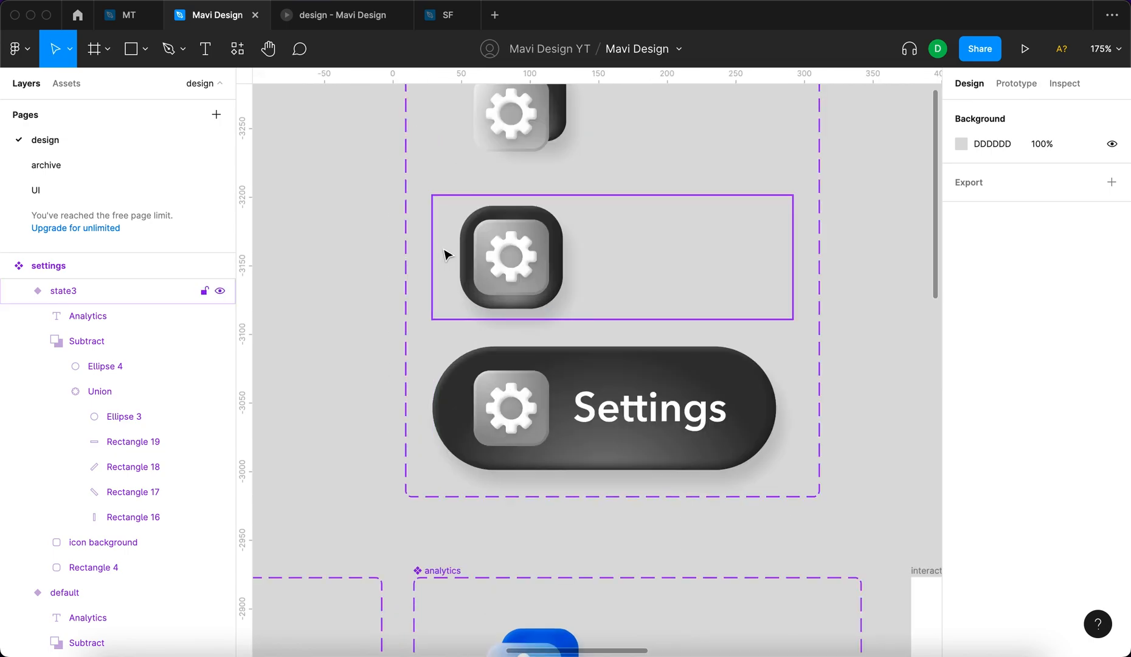
scroll(444, 253, down, 6)
scroll(441, 266, left, 2)
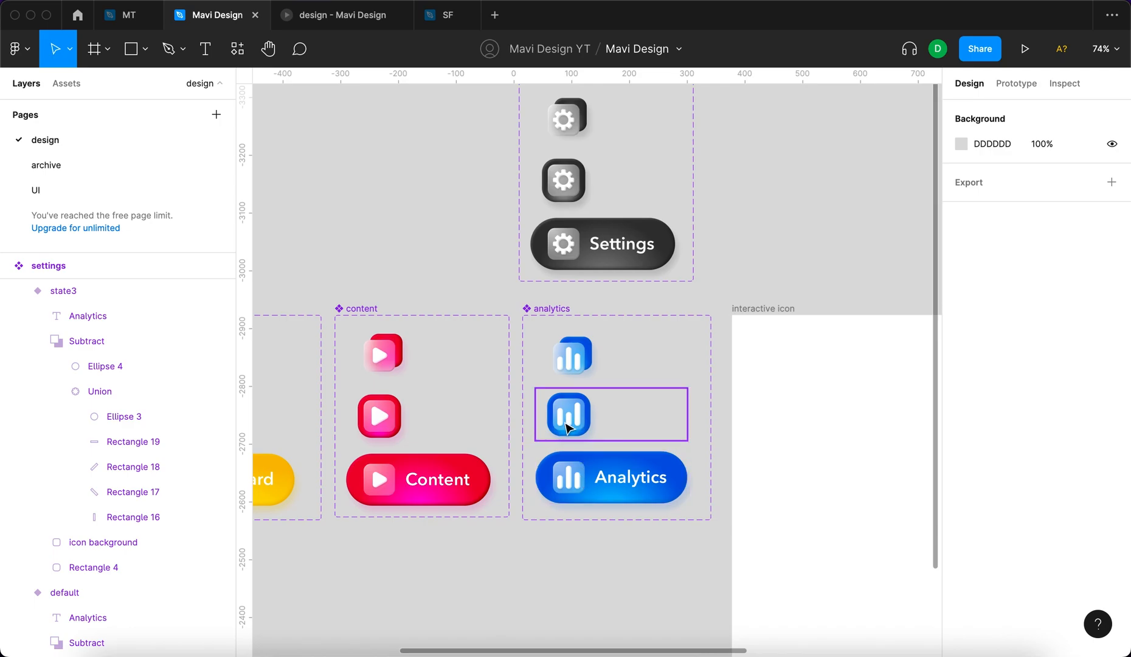
scroll(568, 424, up, 2)
scroll(550, 239, up, 10)
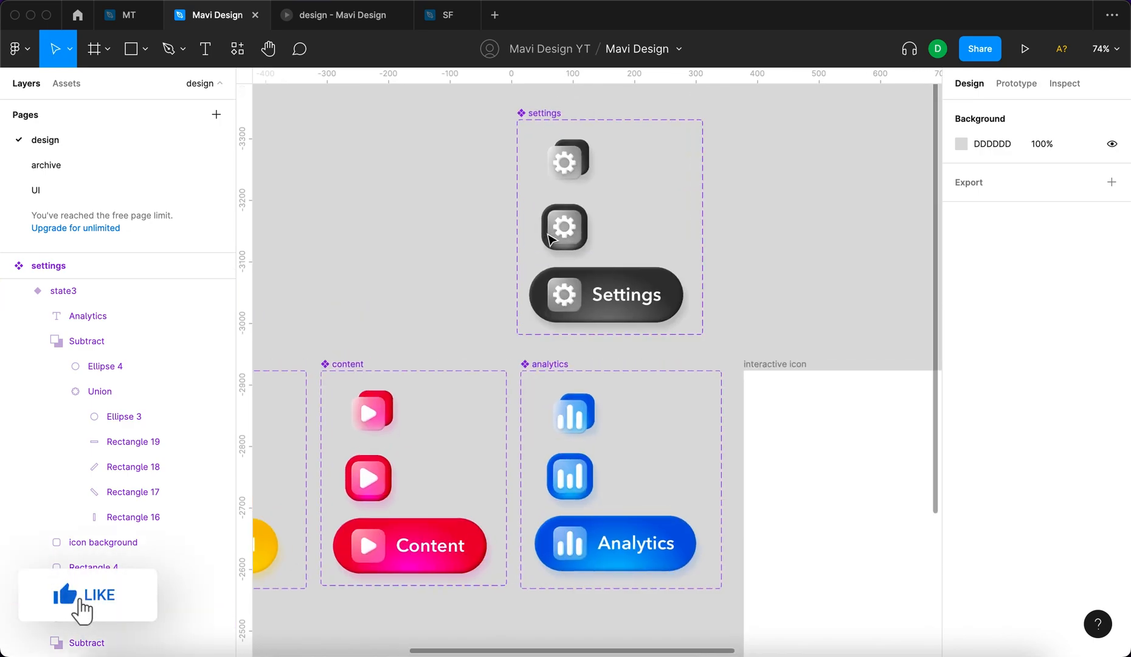
click(702, 230)
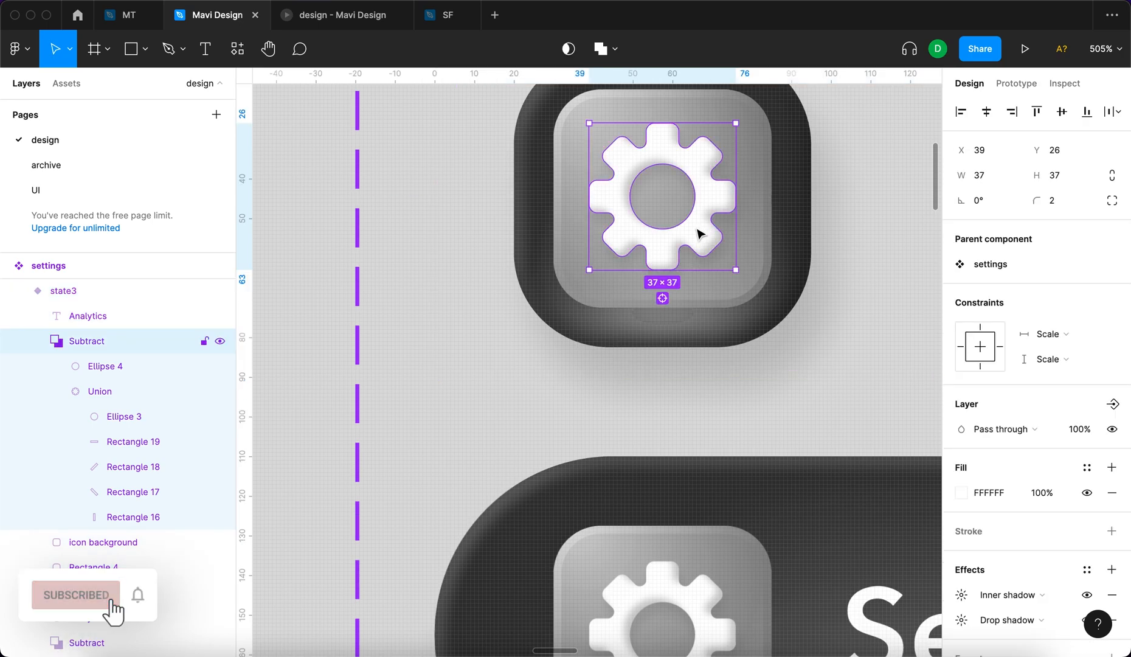
scroll(699, 232, up, 3)
scroll(699, 232, right, 3)
drag(687, 171, 699, 346)
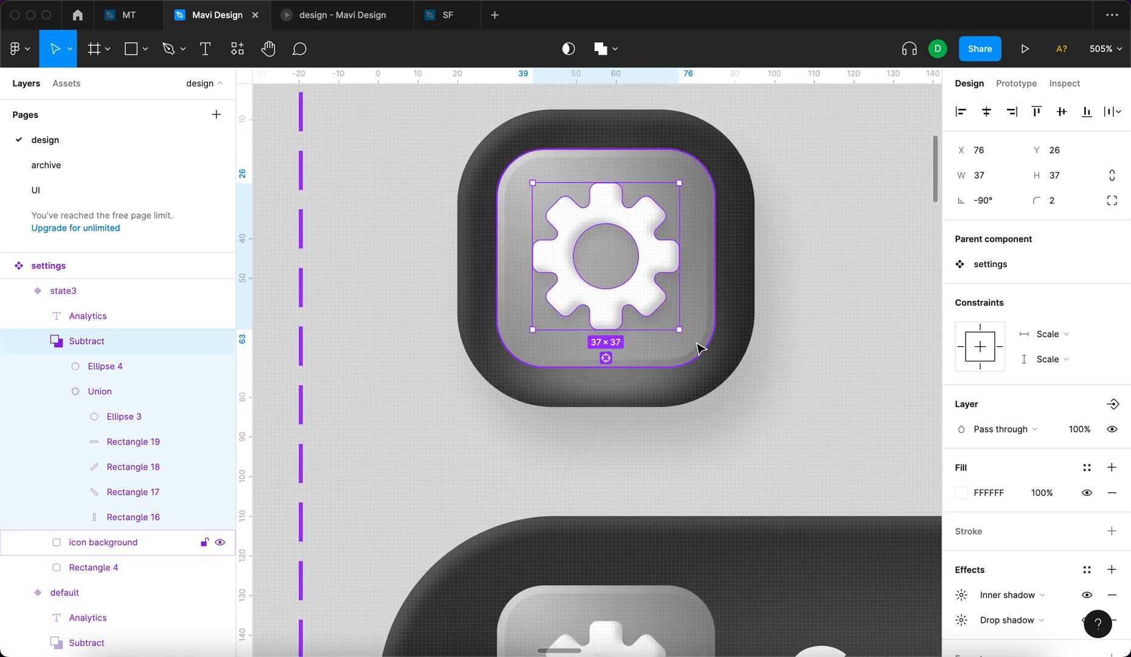
Enlarge the rotated gear in the middle variant from its centre to 41 × 41
drag(679, 183, 687, 178)
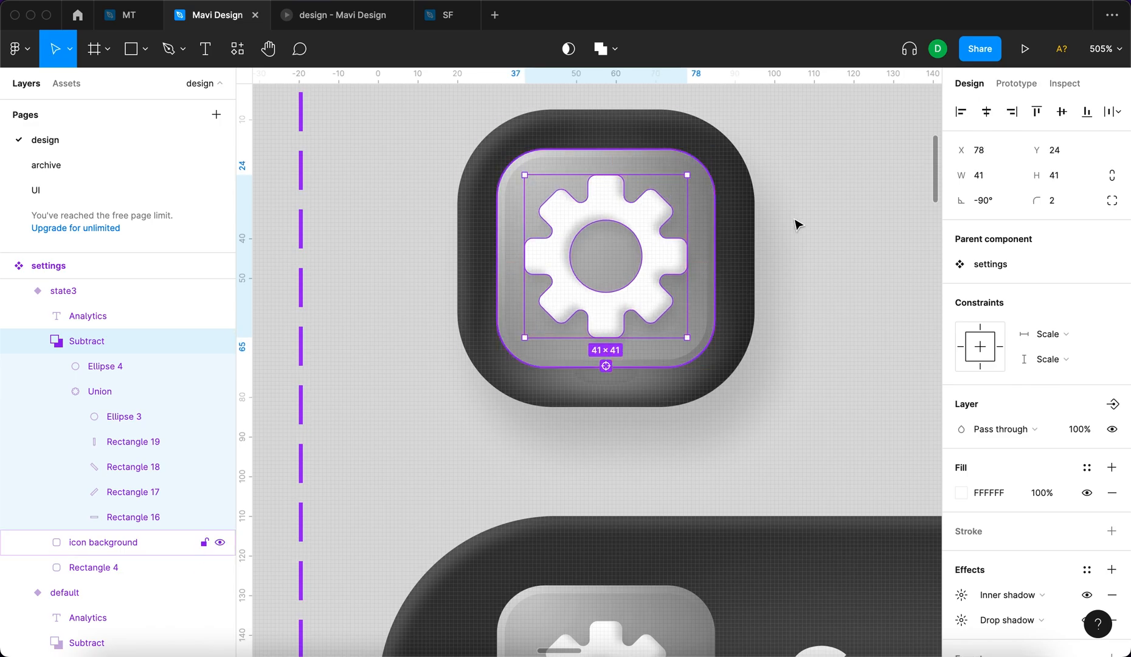
click(798, 225)
scroll(735, 247, down, 10)
click(591, 257)
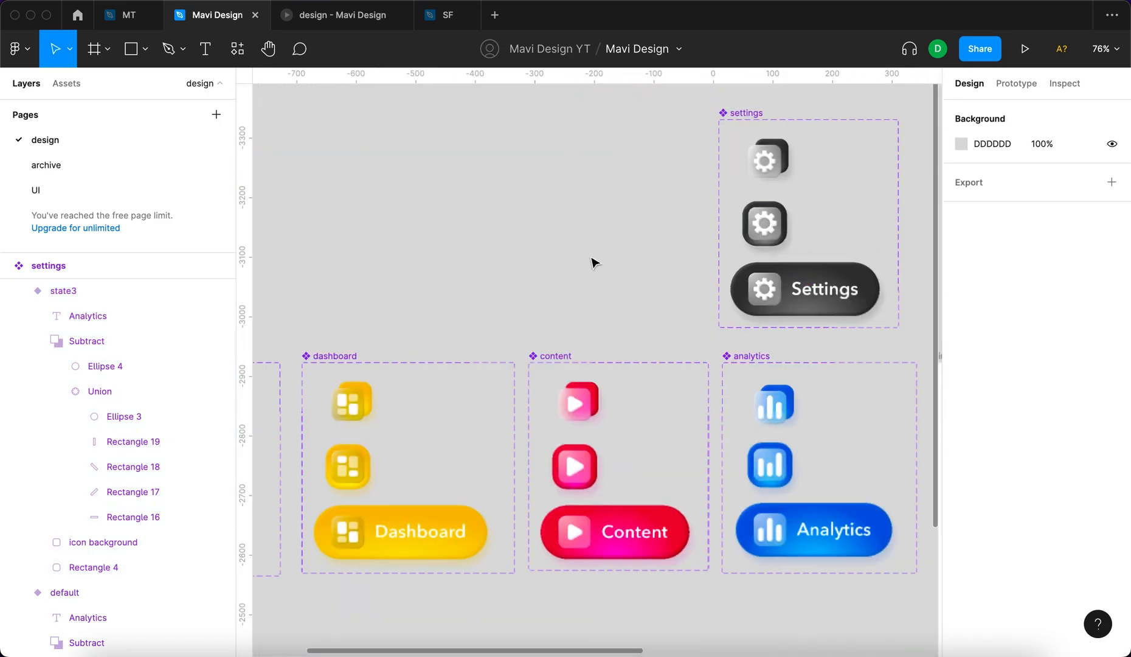
Add a prototype interaction that changes the default settings variant to state3 while hovering
scroll(589, 257, right, 3)
scroll(590, 263, right, 3)
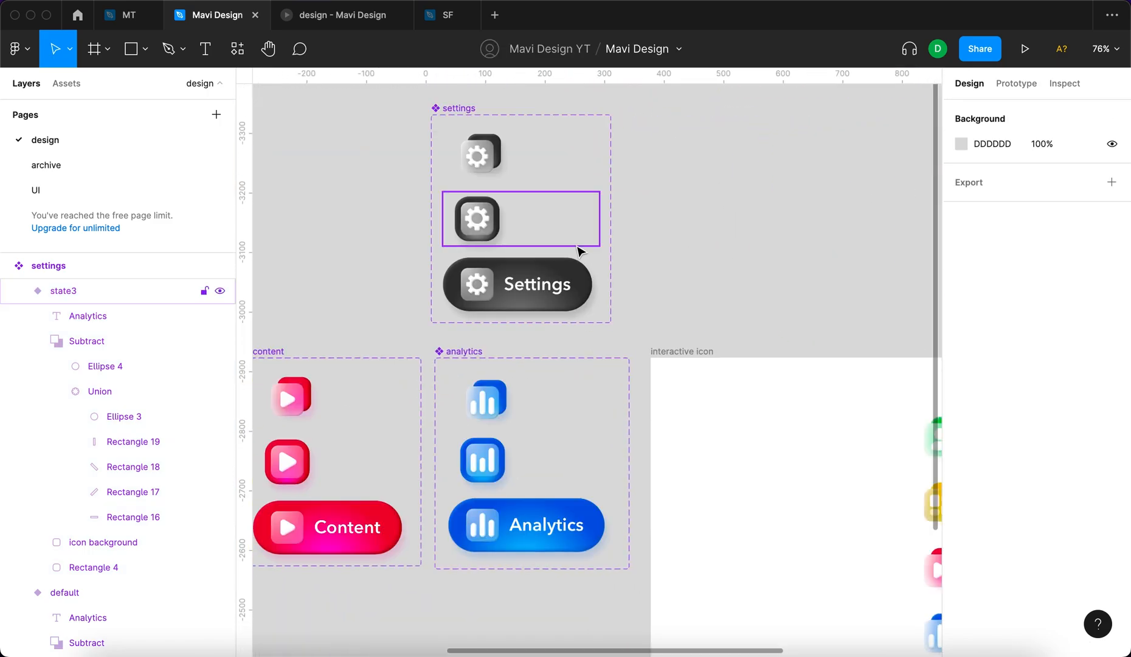
scroll(578, 251, up, 1)
click(473, 128)
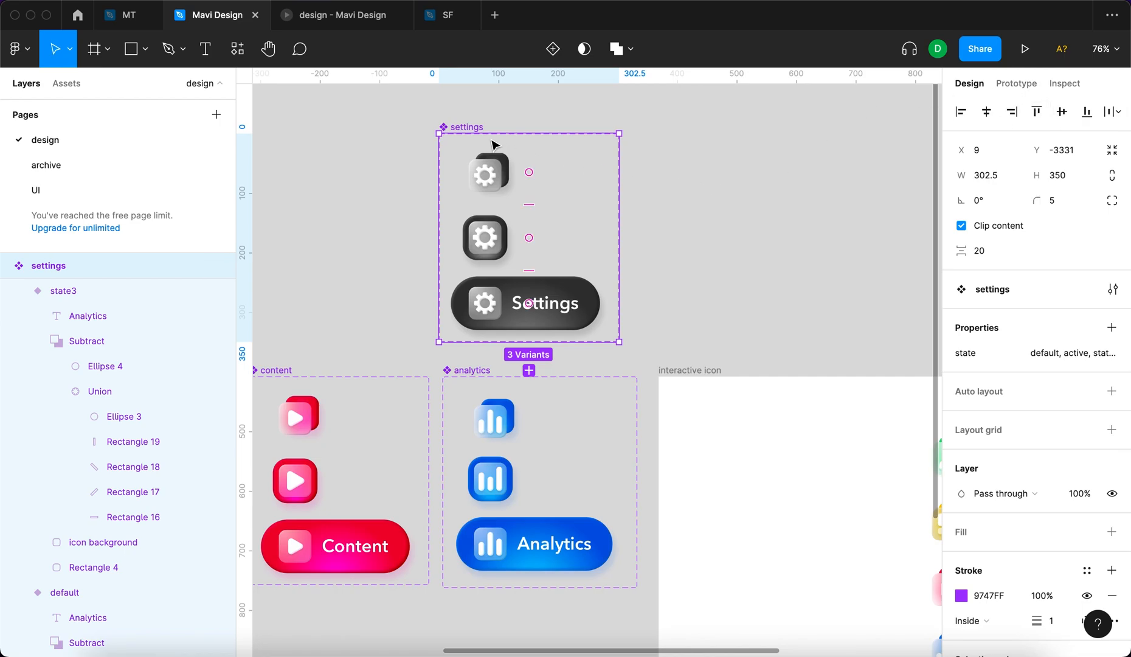
click(1019, 85)
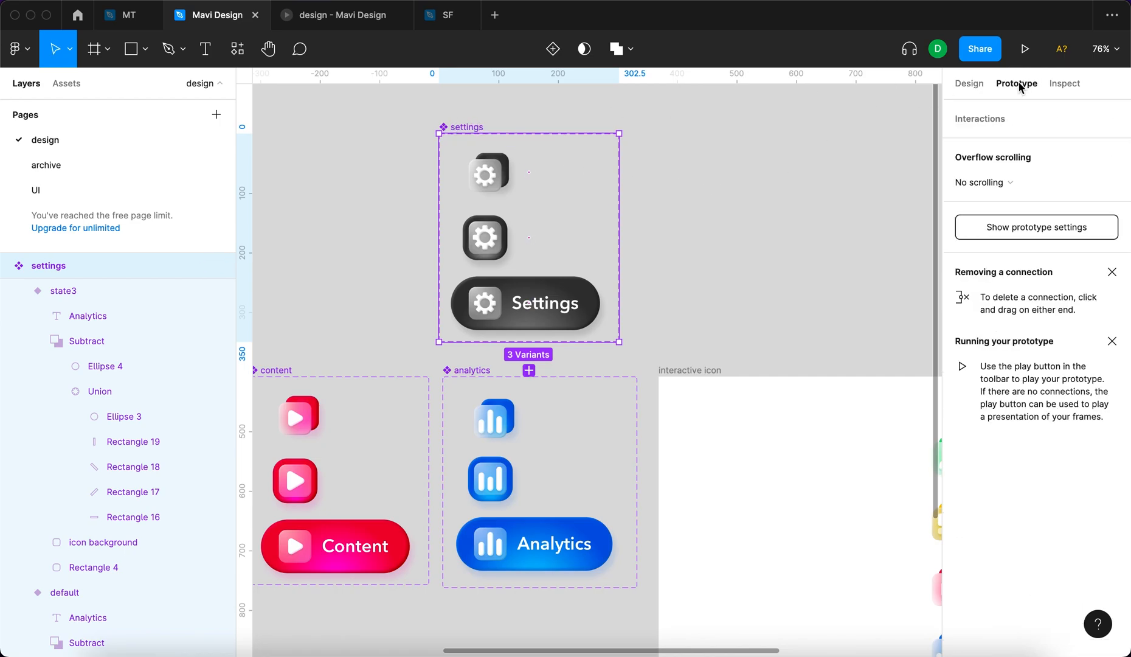
click(478, 200)
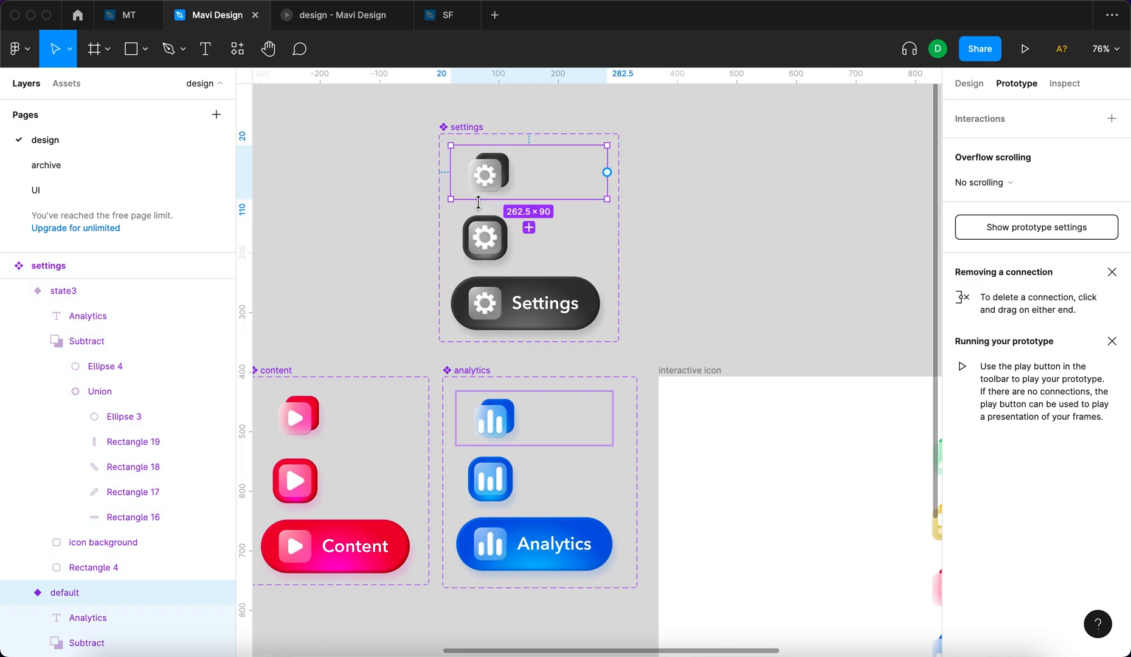
drag(607, 172, 583, 230)
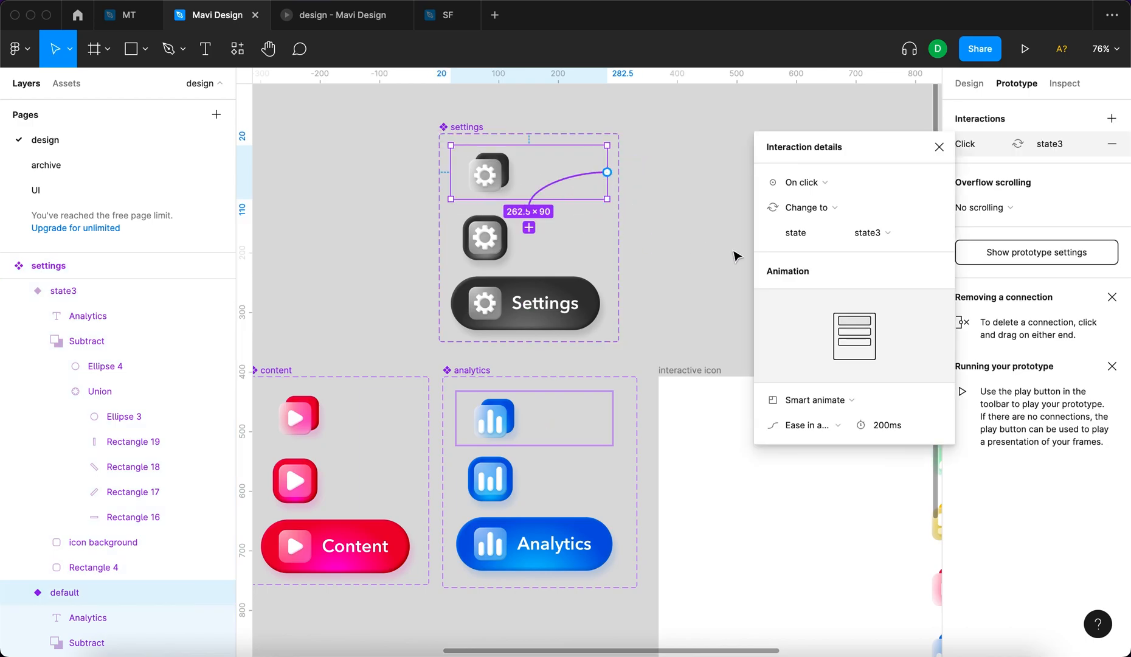
click(818, 183)
click(844, 220)
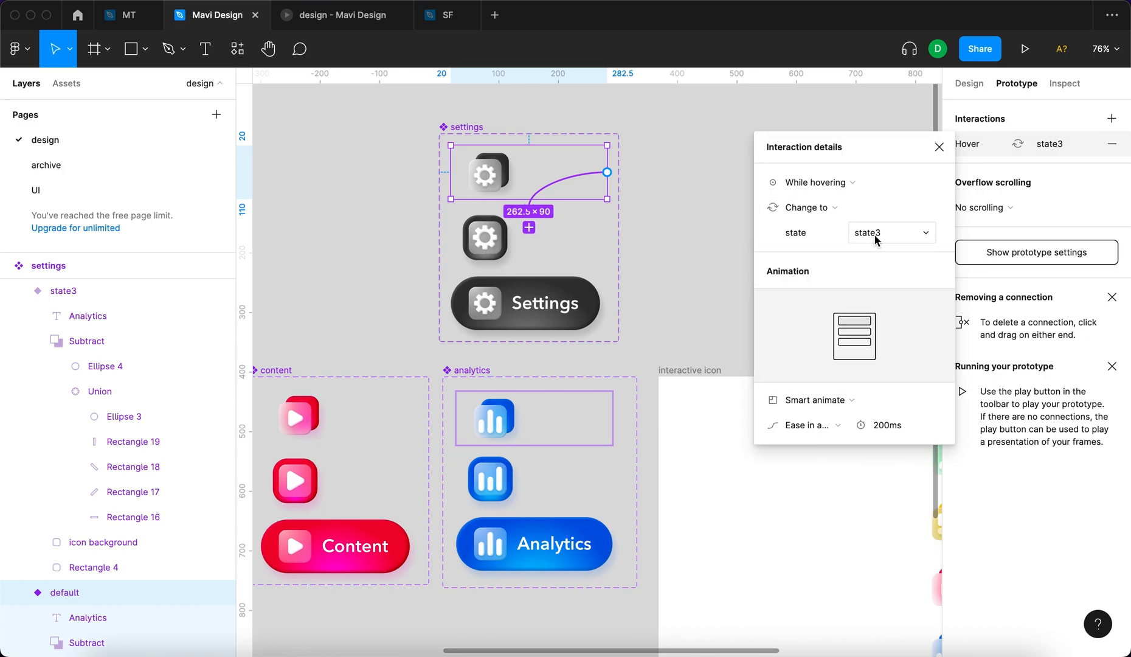
Rename the settings component's state3 variant value to "hover"
click(651, 144)
click(478, 129)
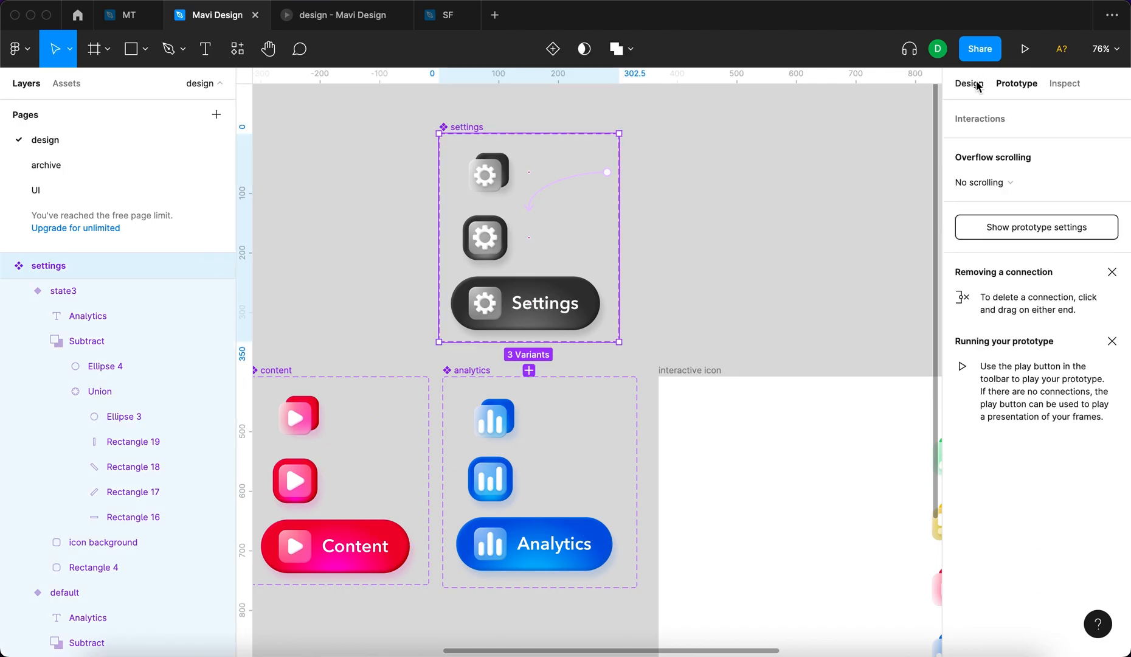
click(969, 84)
click(1113, 352)
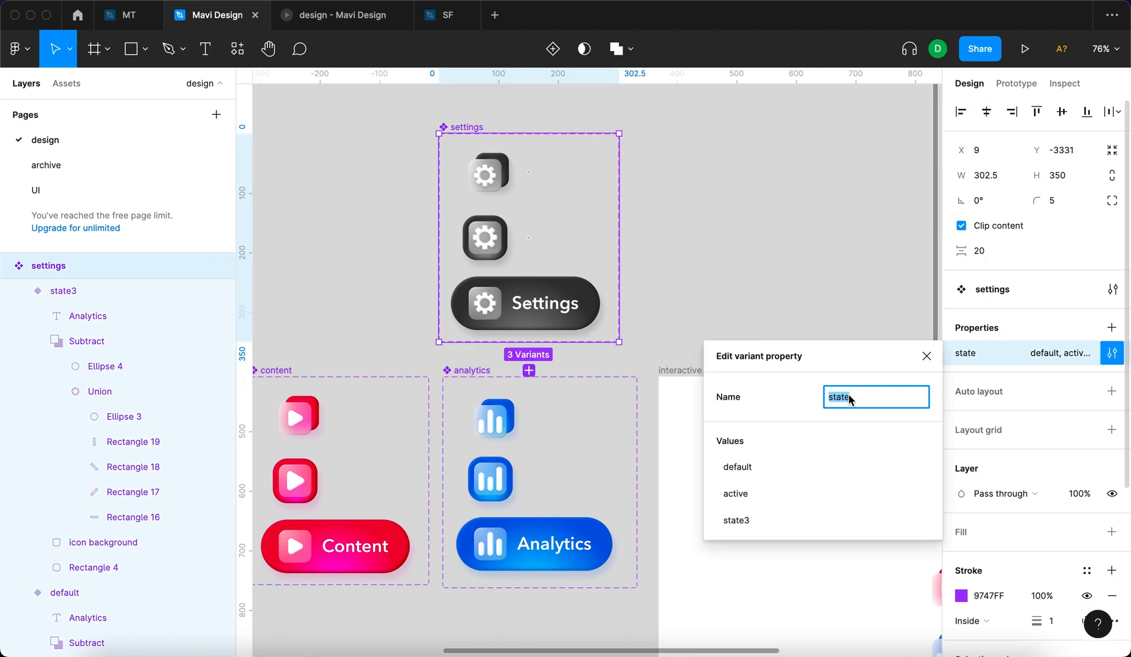
double_click(767, 526)
text(hover)
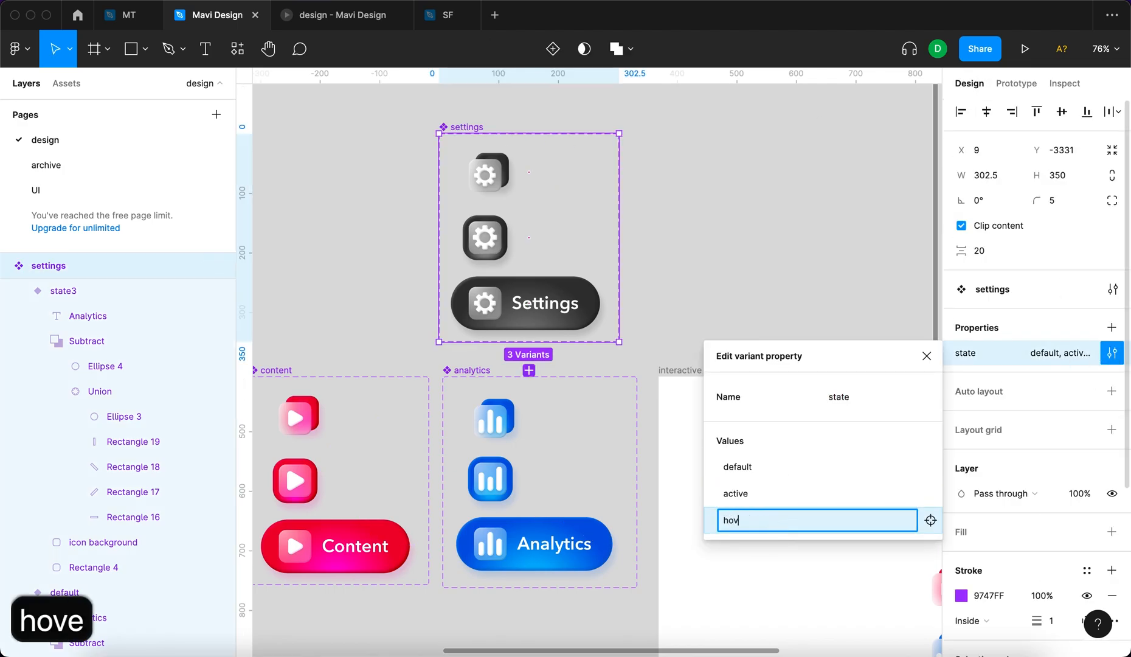
key(Return)
Add an on-click prototype interaction that changes the settings component's hover variant to active
click(1025, 82)
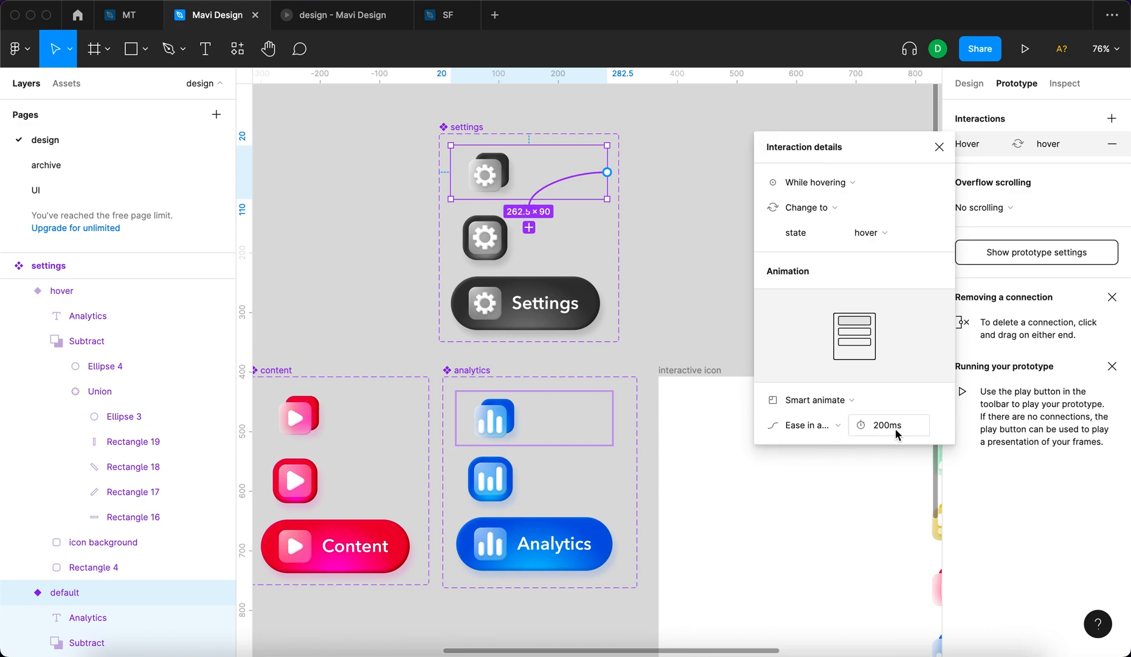
click(600, 243)
drag(606, 238, 532, 287)
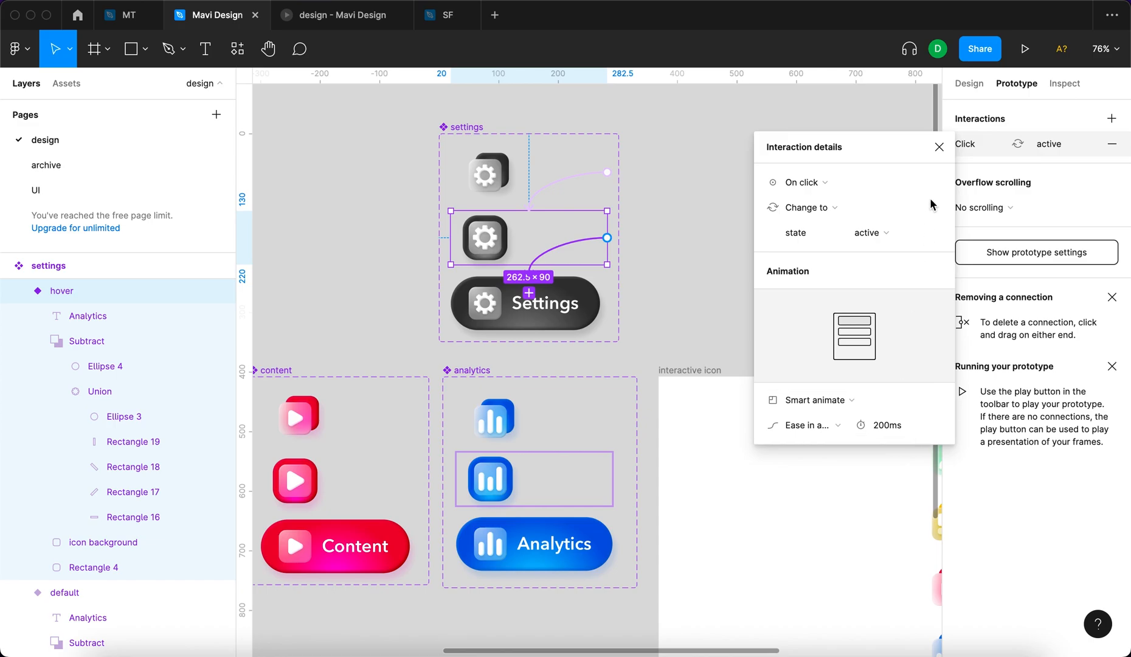
click(939, 147)
Add a mouse-leave prototype interaction that changes the settings component's active variant back to default
click(615, 306)
click(569, 307)
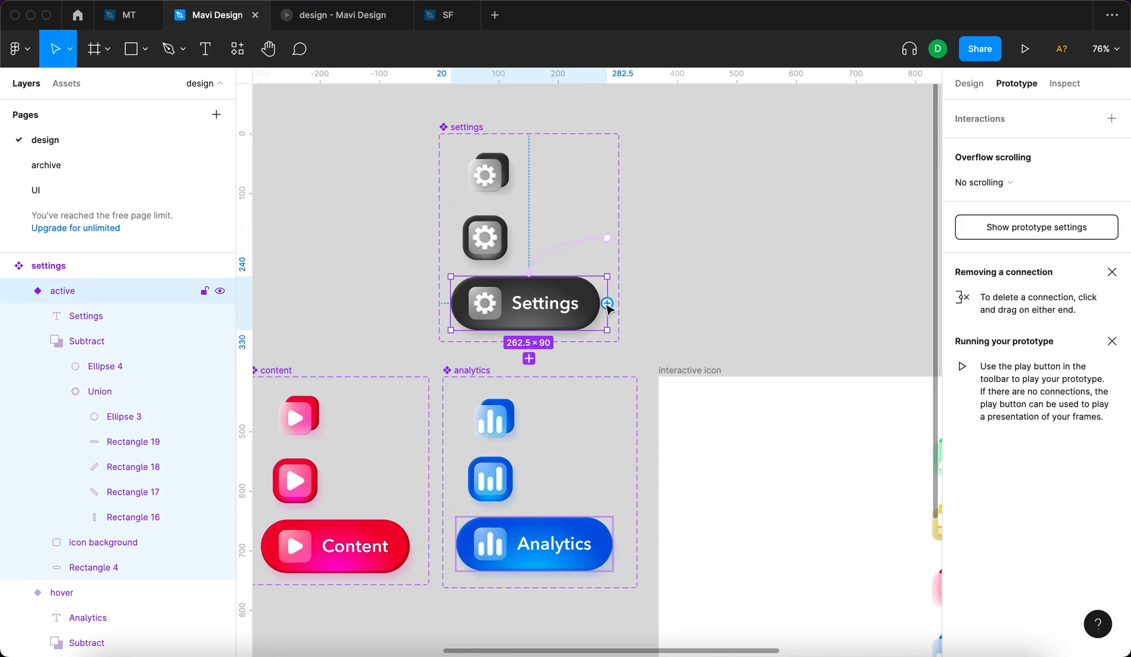
drag(608, 304, 527, 159)
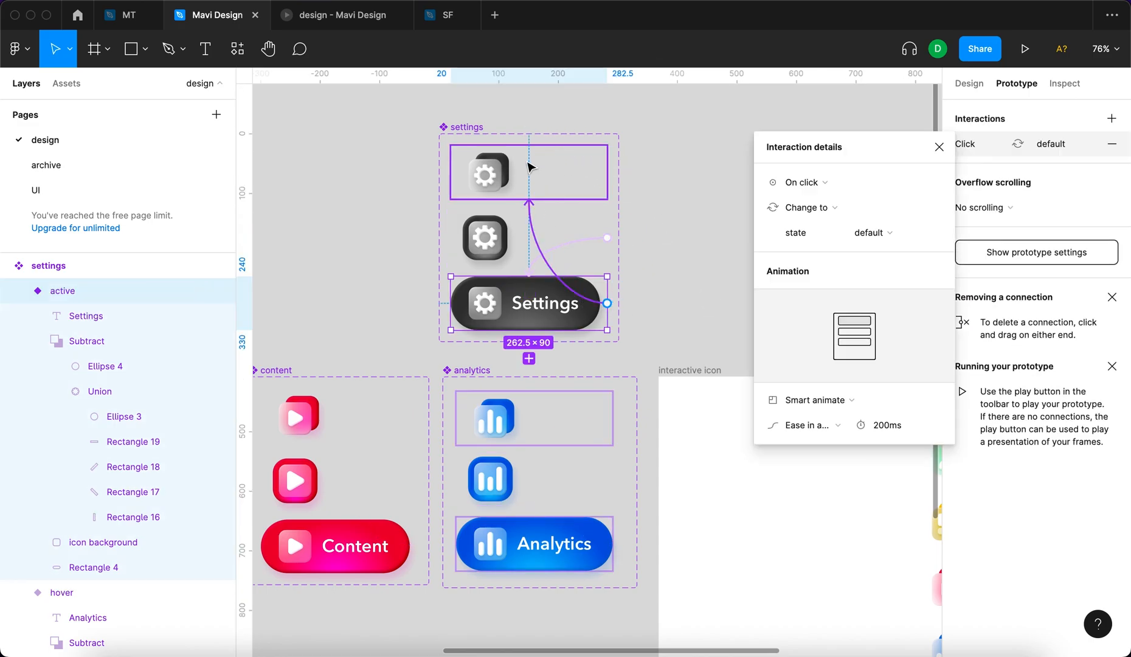
click(806, 182)
click(848, 309)
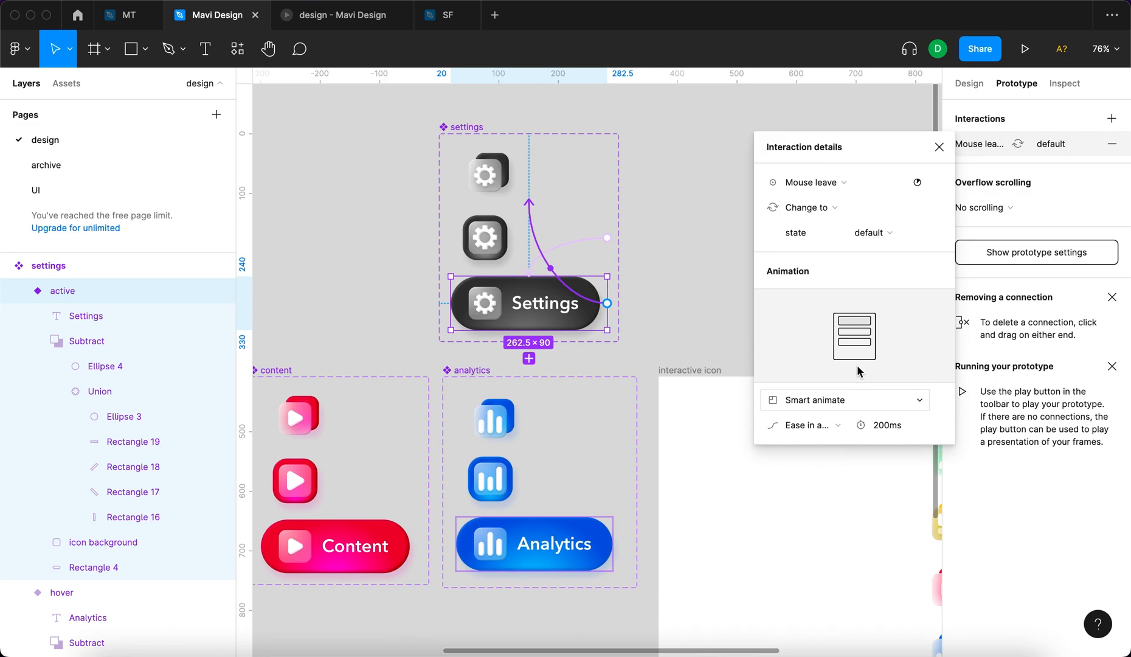
click(939, 146)
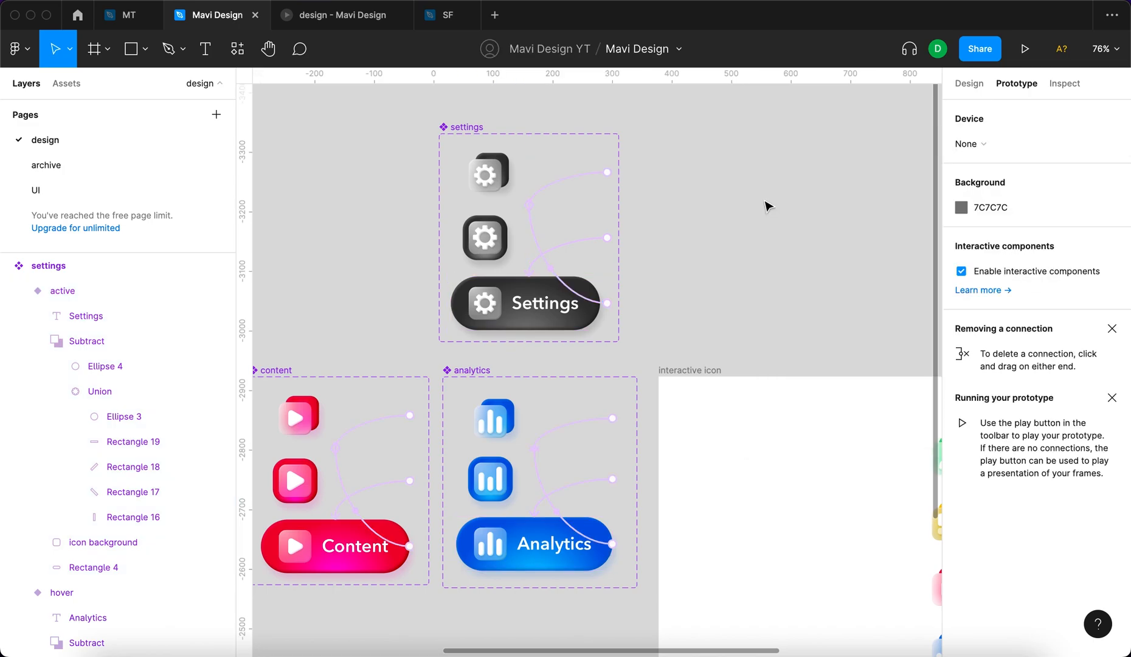
Move the settings component set below analytics and place a settings instance under the analytics icon in the interactive icon frame
scroll(766, 204, down, 5)
drag(587, 144, 590, 310)
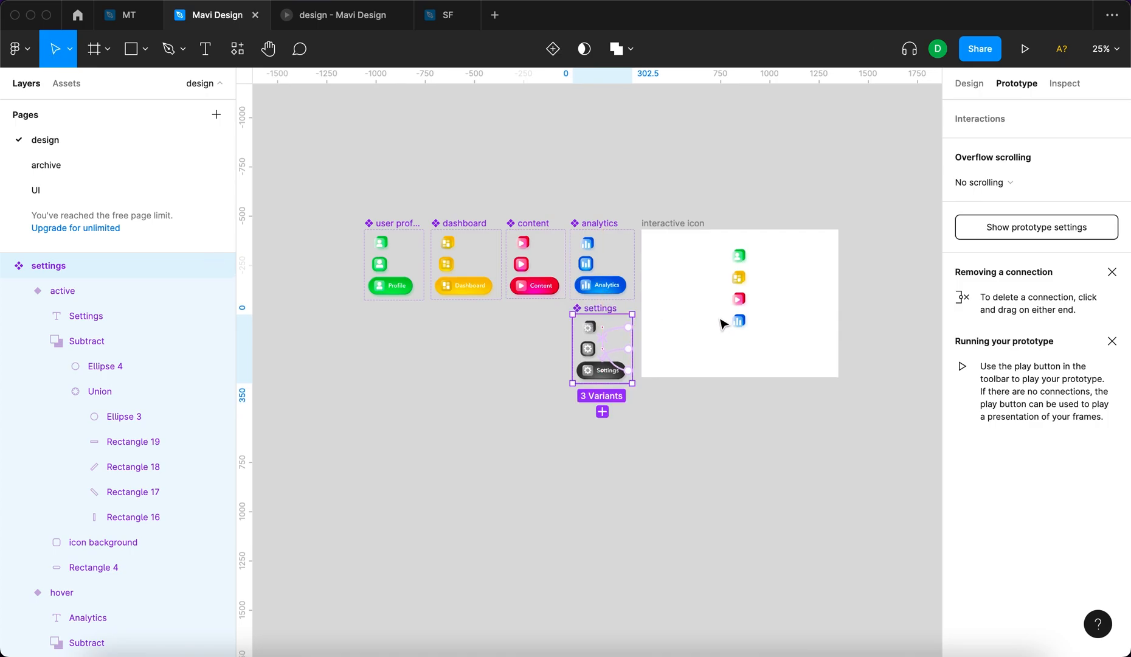
scroll(727, 321, up, 5)
click(68, 85)
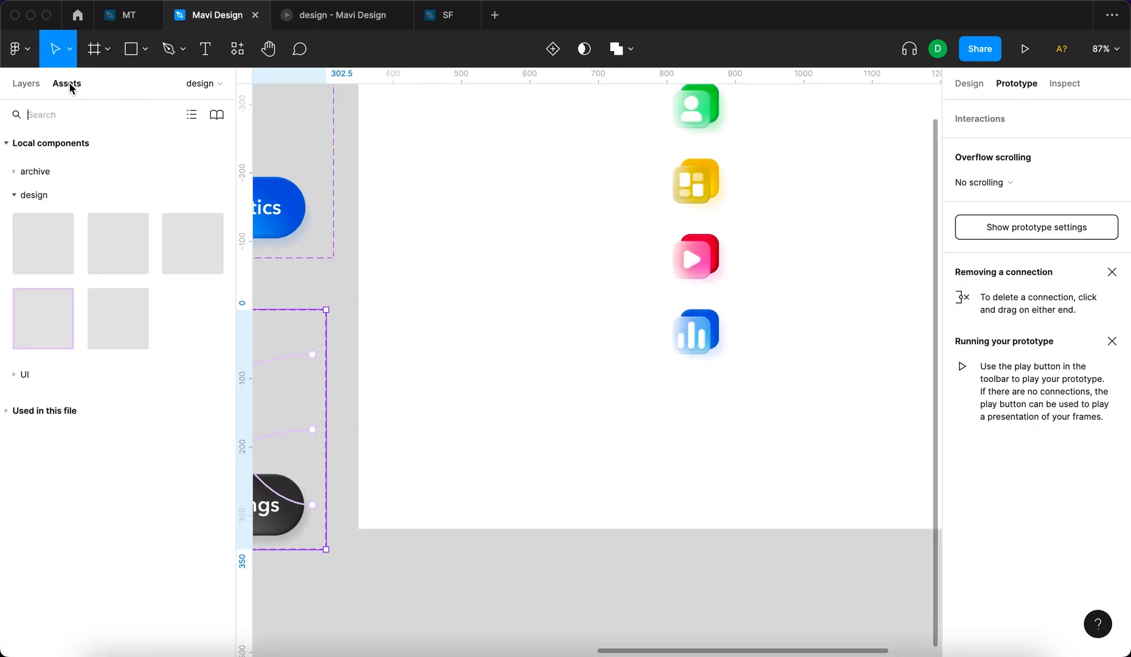
drag(50, 319, 711, 415)
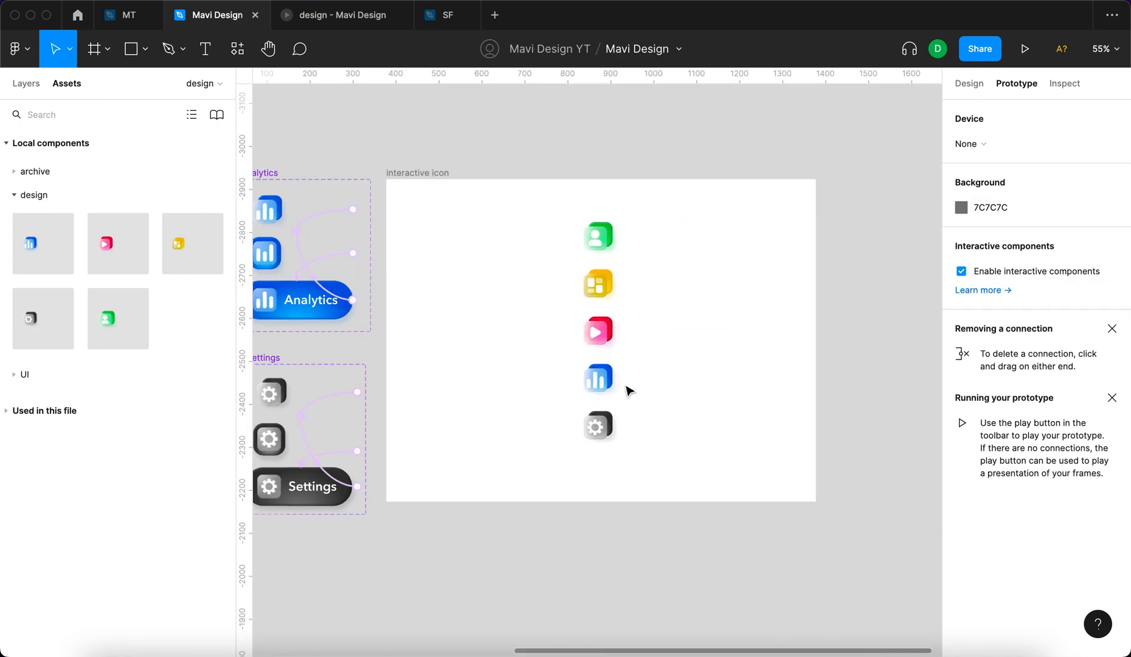
Open the prototype preview and test the hover and active states of the settings and analytics icons
scroll(623, 258, up, 3)
scroll(623, 257, up, 5)
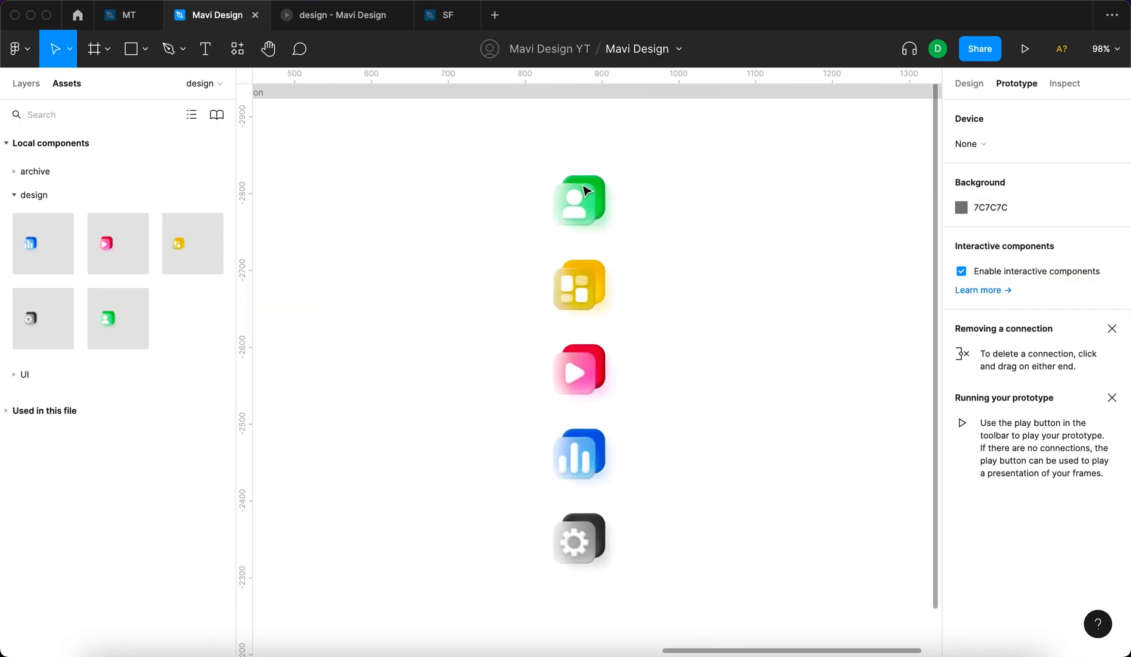
click(576, 291)
click(427, 269)
click(336, 15)
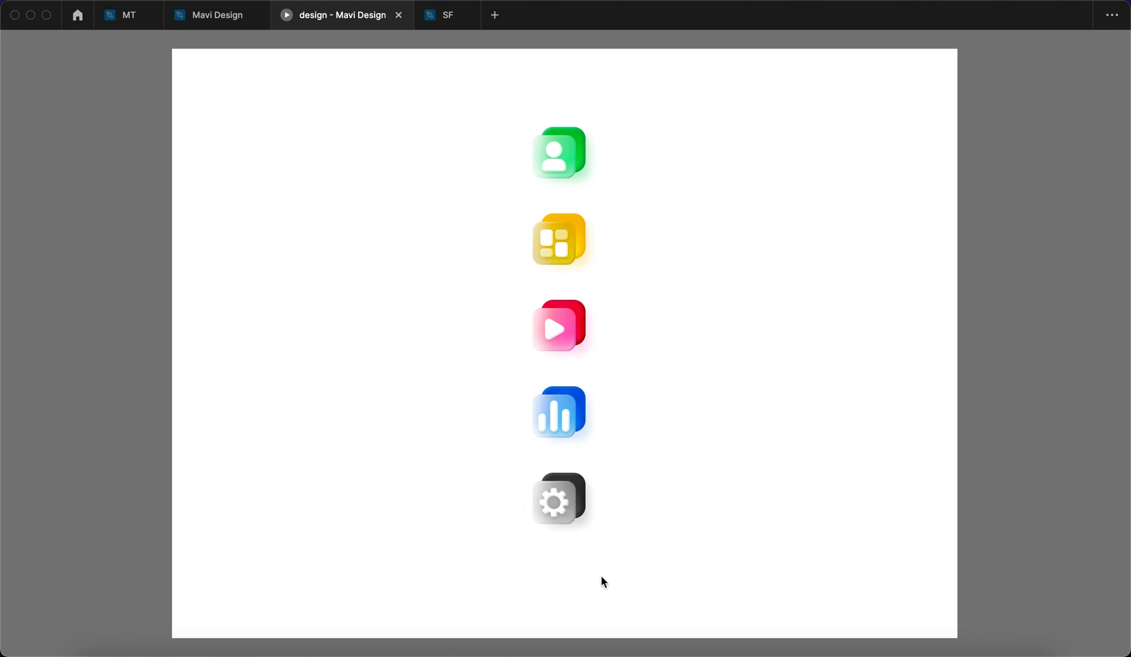
mouse_move(620, 504)
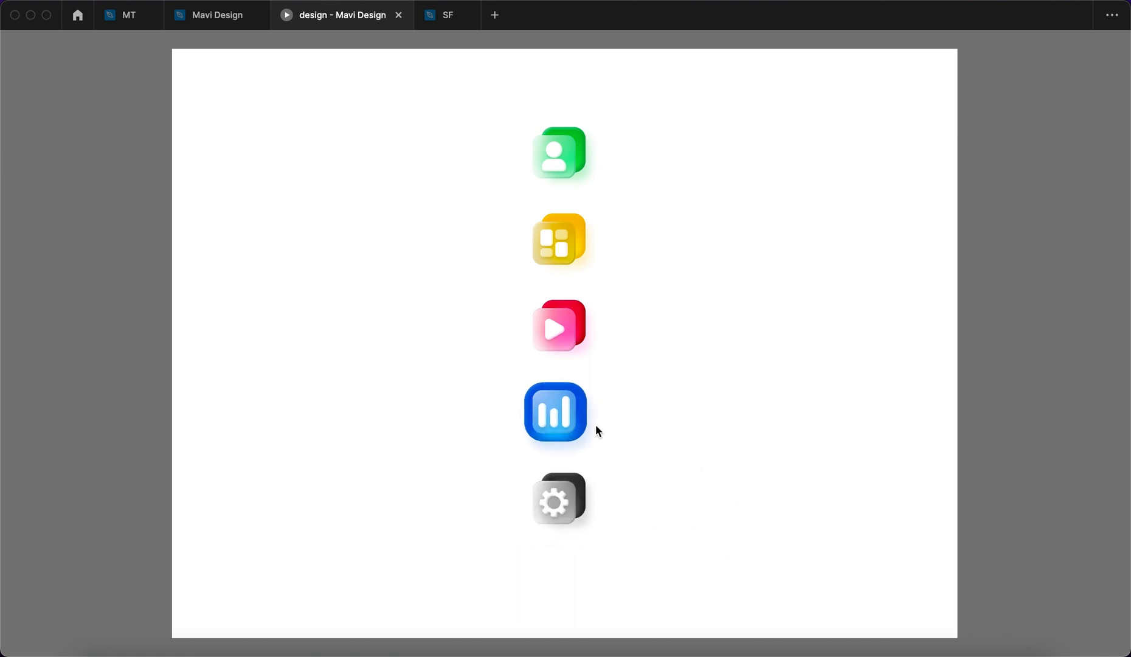
mouse_move(601, 434)
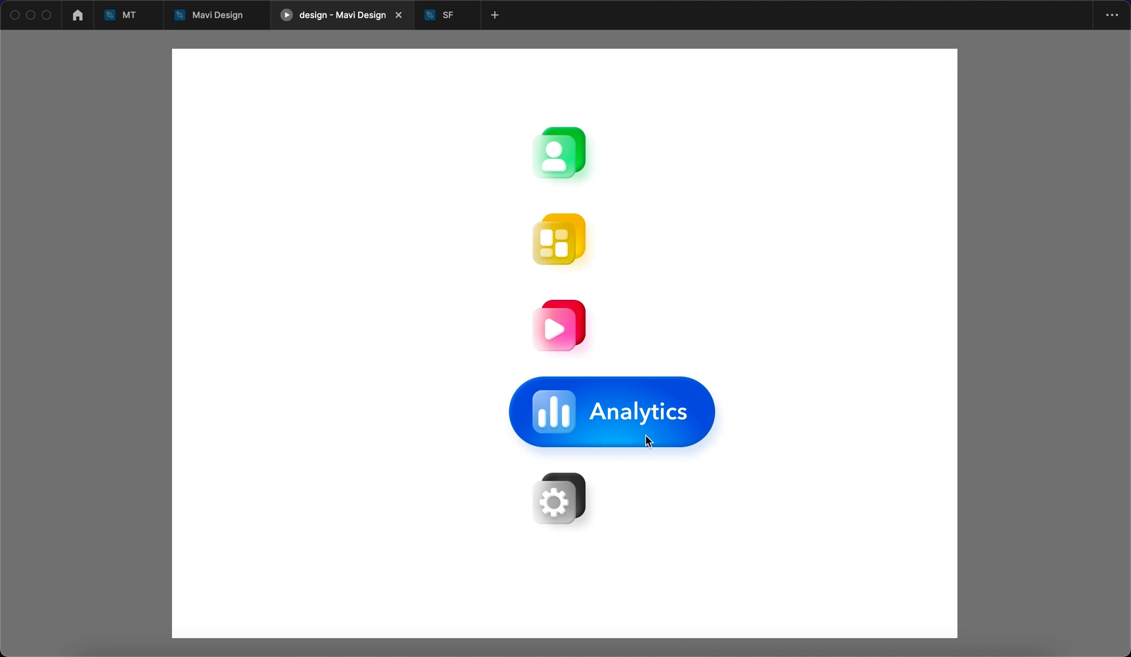
Return to the design file and rename the hidden text layer in the settings component's hover variant to "Settings"
click(225, 14)
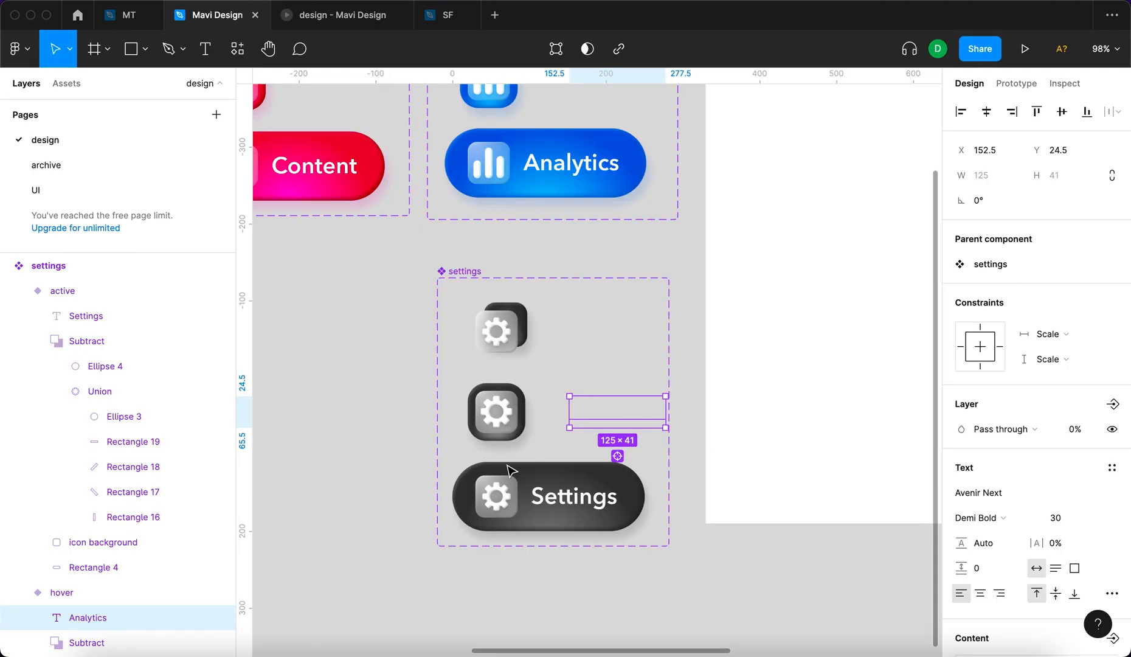
scroll(101, 487, down, 5)
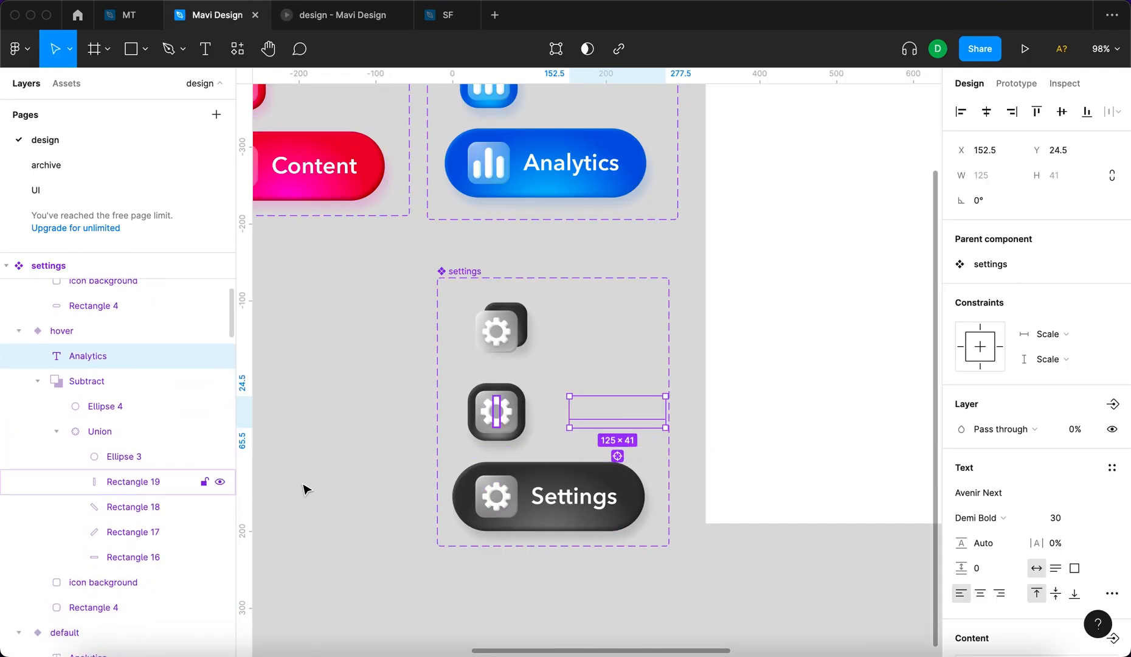
double_click(566, 502)
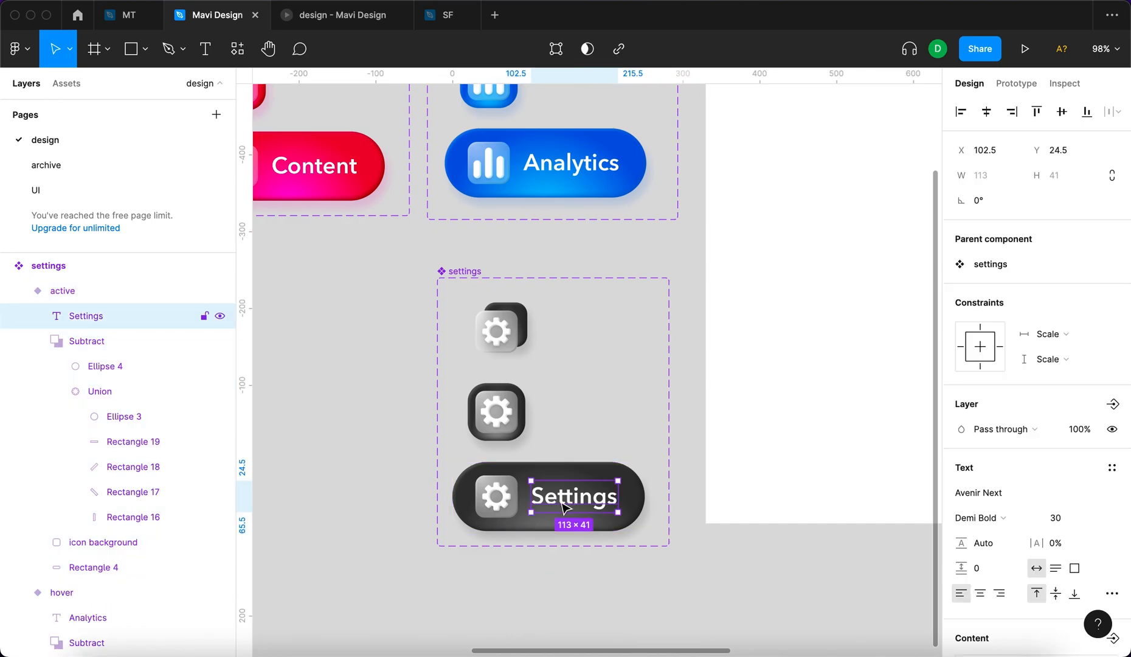
click(577, 423)
click(580, 418)
scroll(99, 525, down, 3)
double_click(98, 522)
text(Settings)
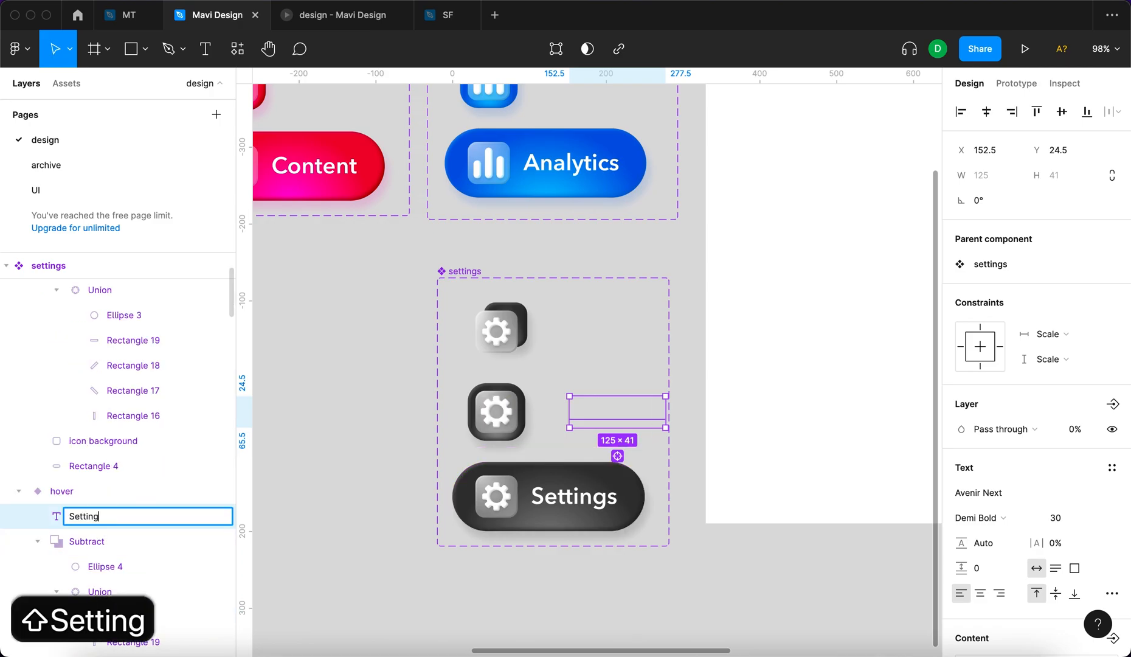
key(Return)
Replace the hidden label text in the settings component's hover and default variants with "Settings"
click(601, 412)
double_click(603, 415)
text(Settings)
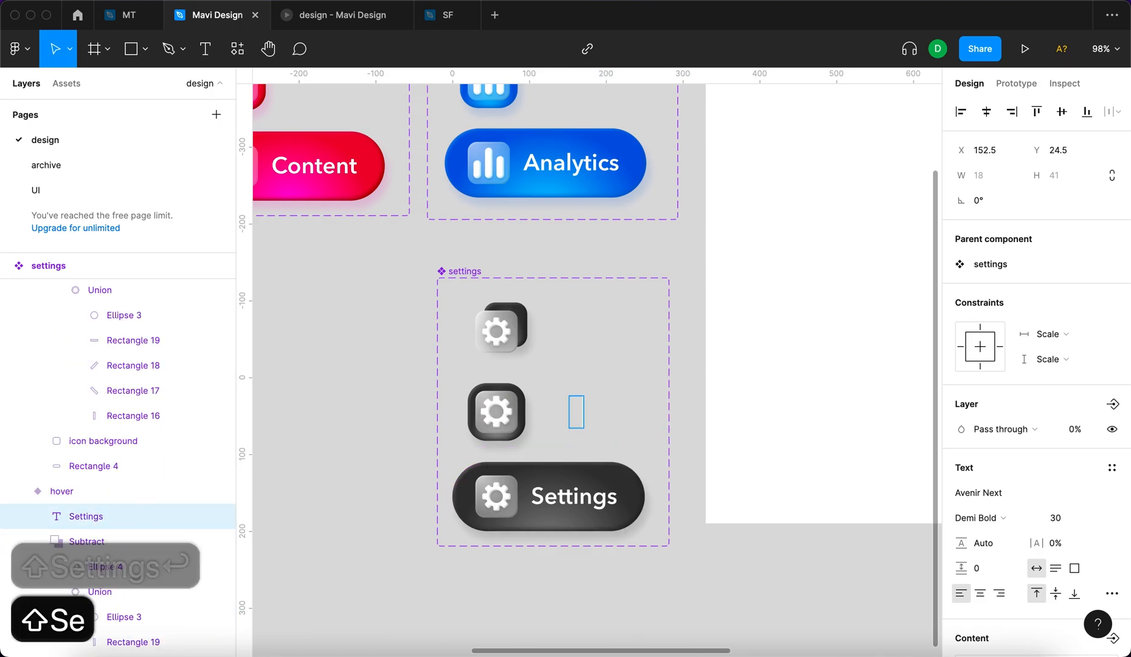
double_click(604, 328)
key(super+a)
text(Settings)
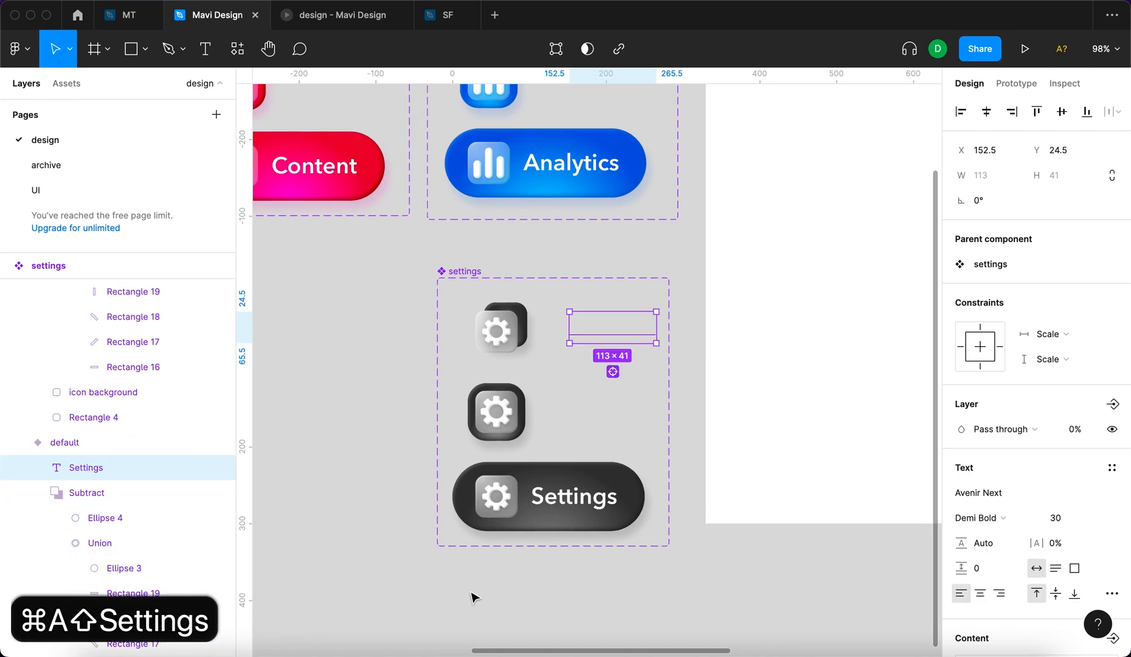
click(469, 595)
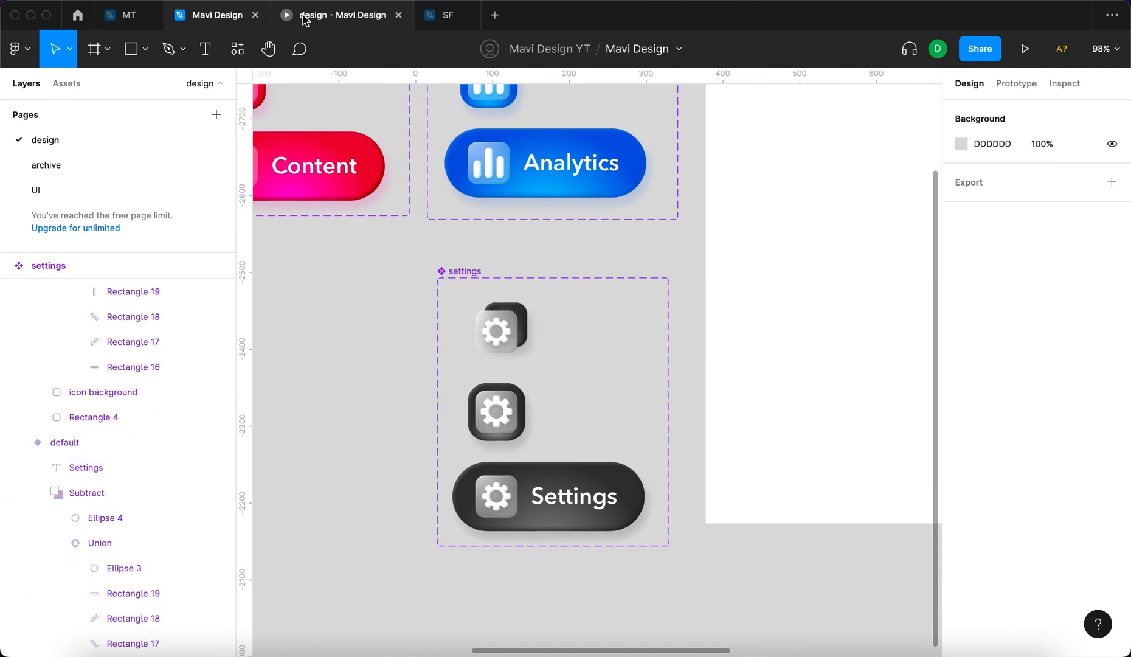
Rotate the gear in the settings component's hover variant to -45°
double_click(508, 411)
scroll(511, 413, up, 5)
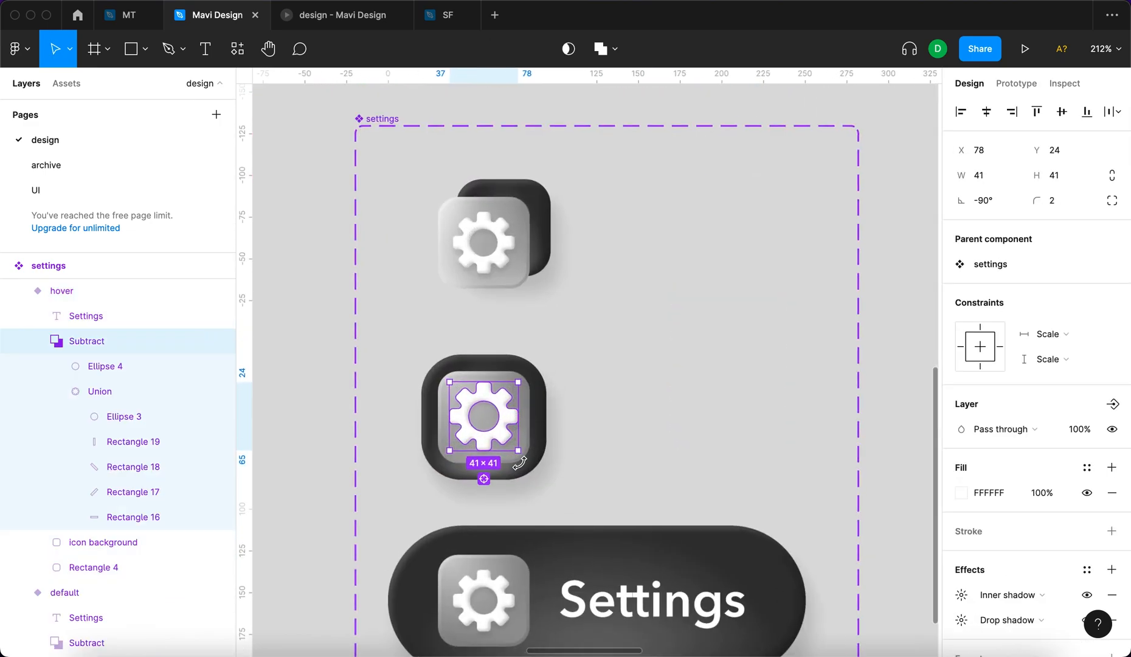
drag(520, 460, 560, 417)
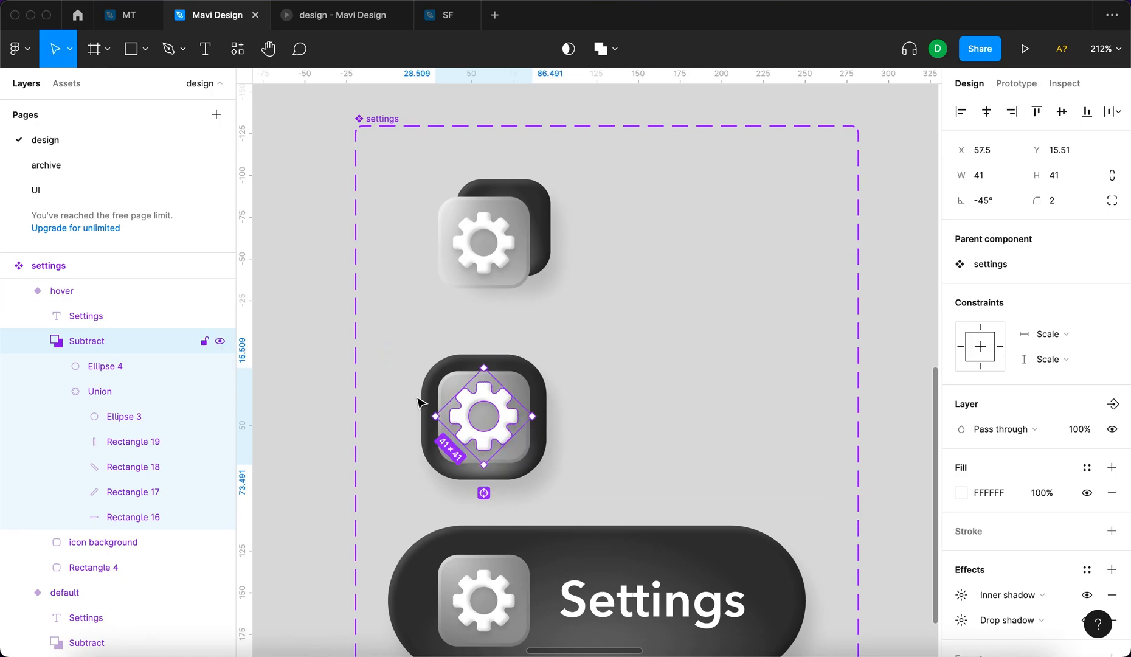
Restart the prototype preview and test the settings, analytics, content, dashboard and profile icons by activating each in turn
key(ctrl+Tab)
key(r)
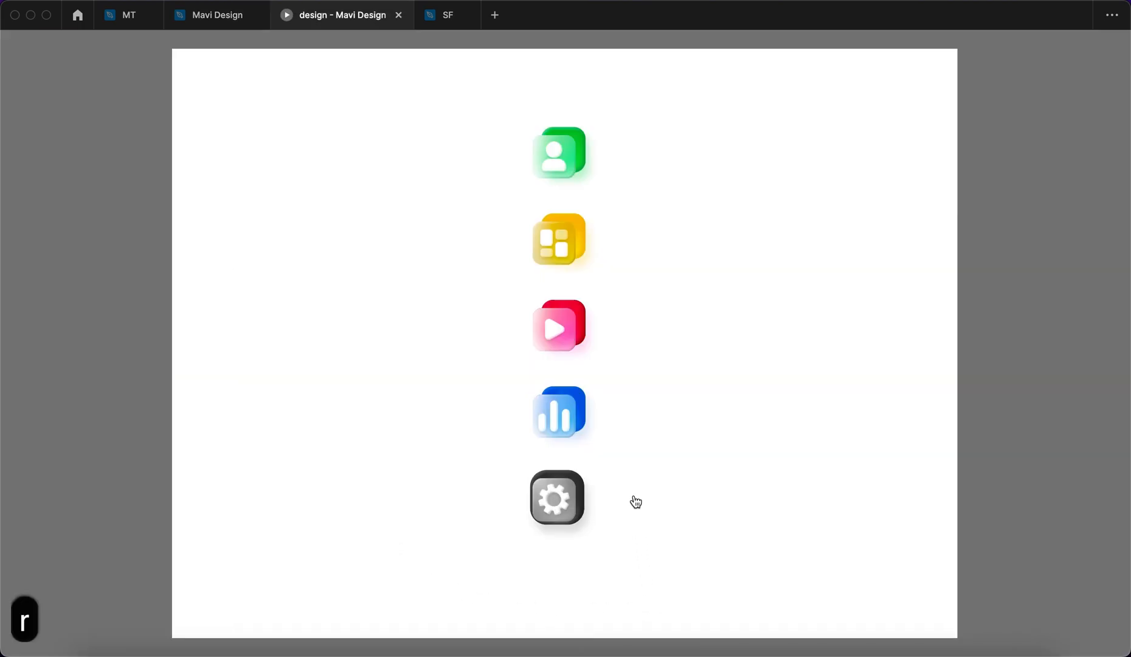
click(656, 514)
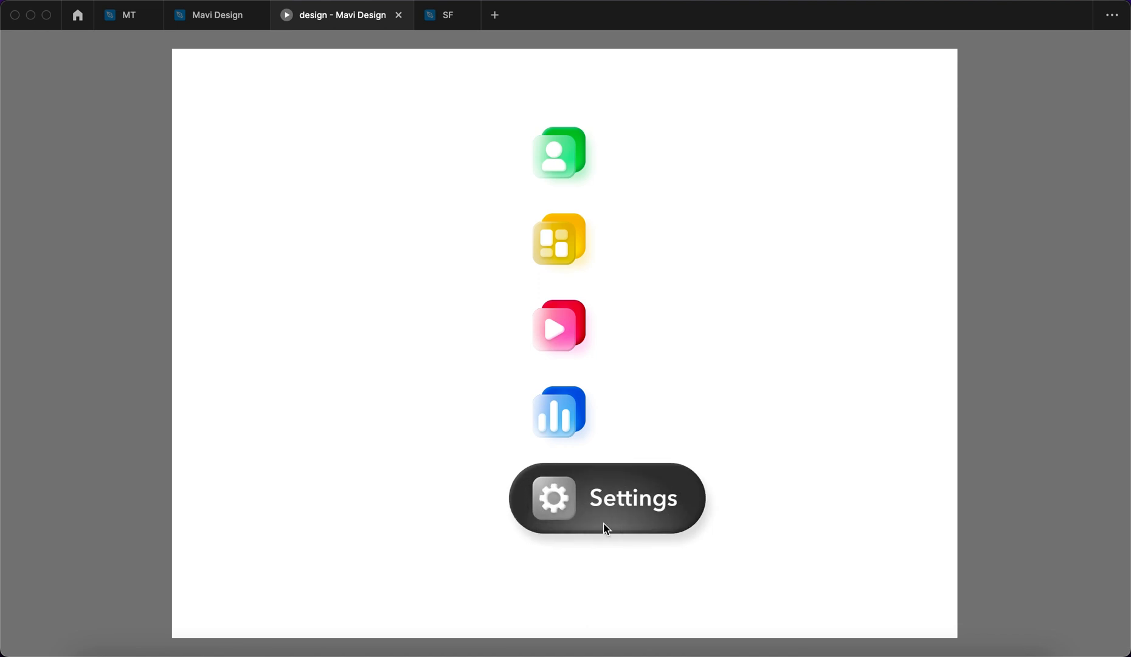
click(607, 401)
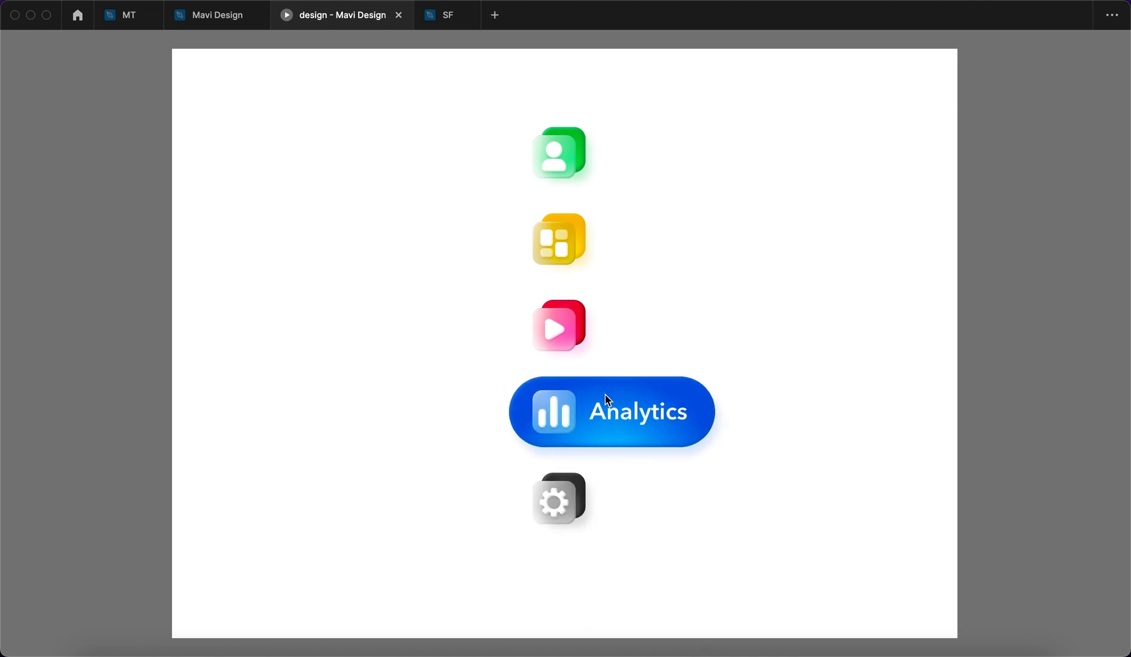
click(617, 316)
click(611, 257)
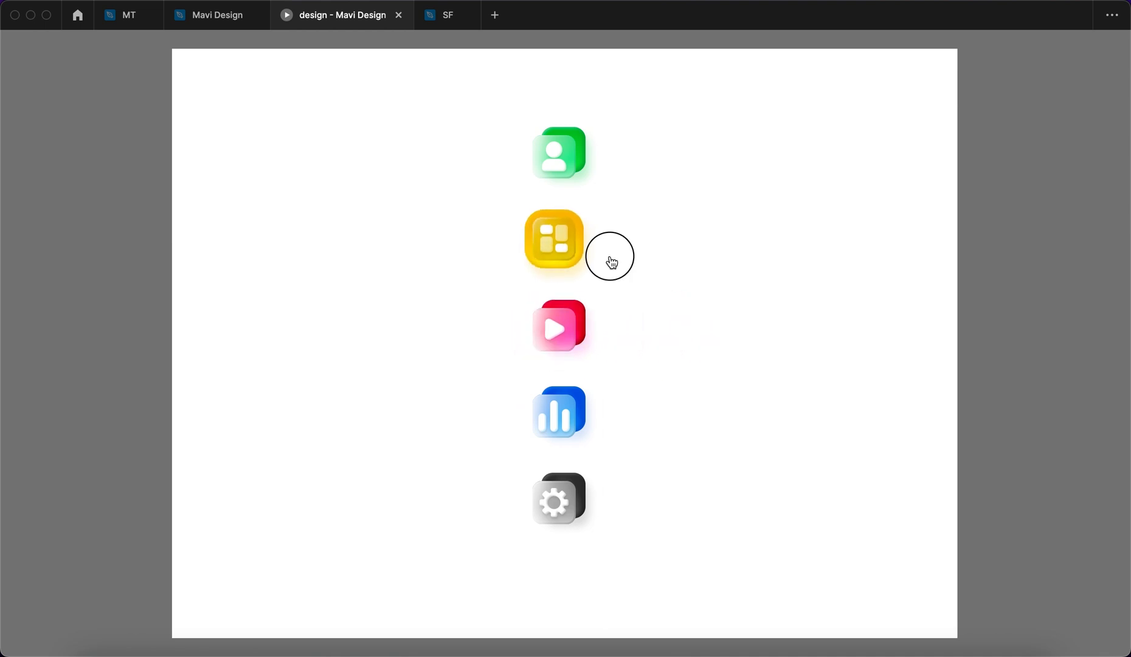
click(607, 154)
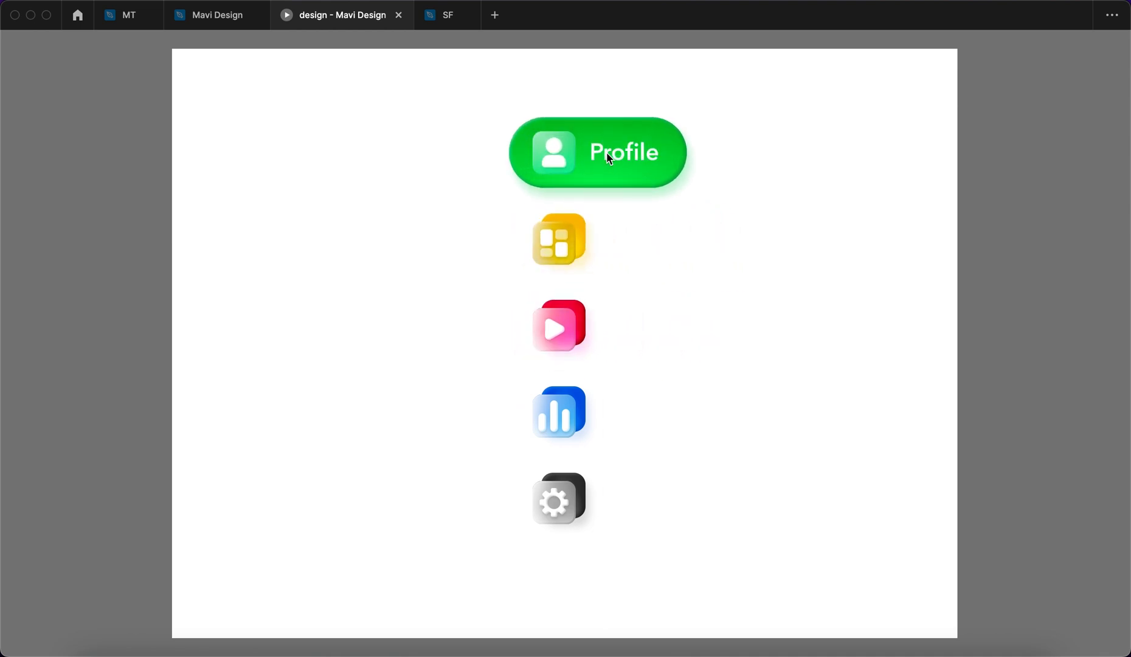